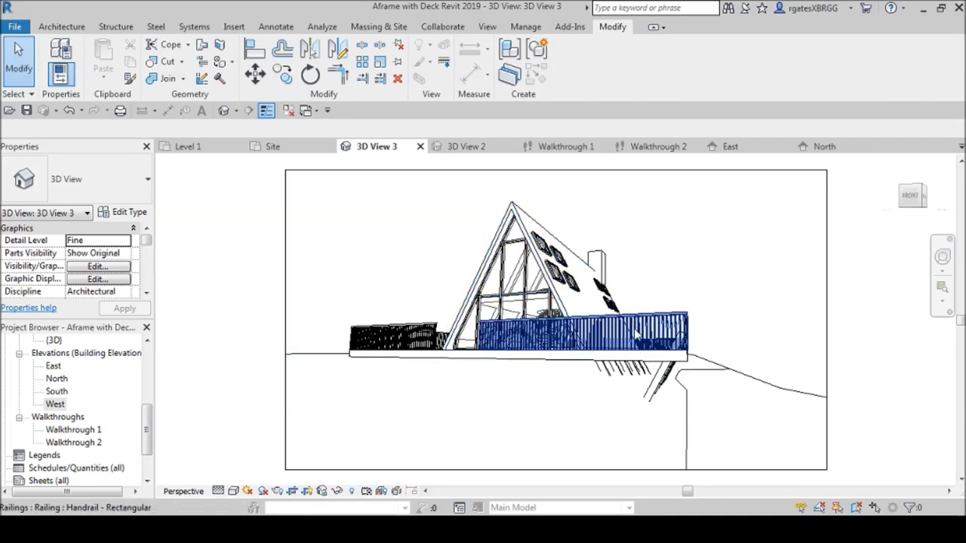
Step: Examine the finished A-frame house with its deck and railings from several angles in the perspective view
scroll(589, 321, up, 3)
scroll(567, 315, down, 3)
shift+middle_drag(568, 315, 614, 276)
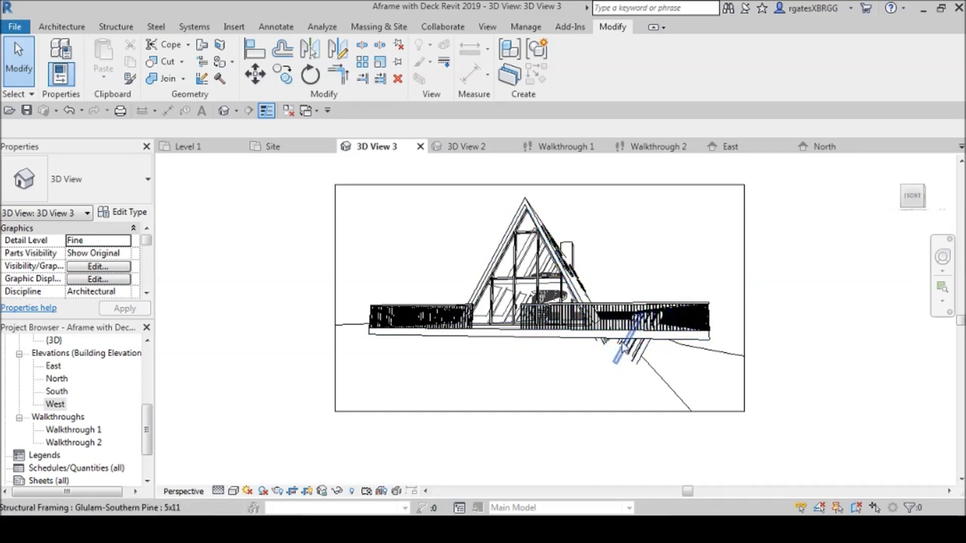
shift+middle_drag(560, 337, 583, 360)
shift+middle_drag(571, 289, 483, 261)
scroll(578, 300, down, 3)
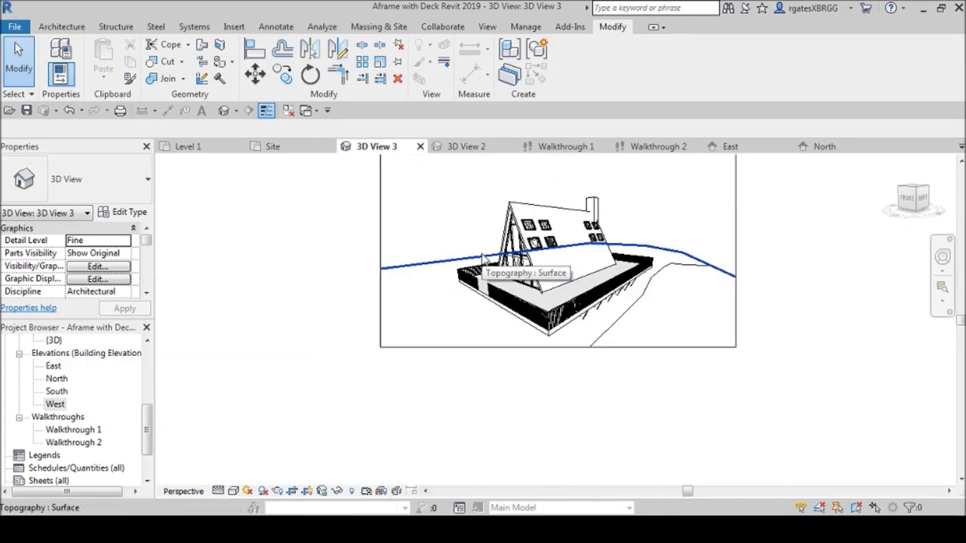
scroll(575, 219, up, 3)
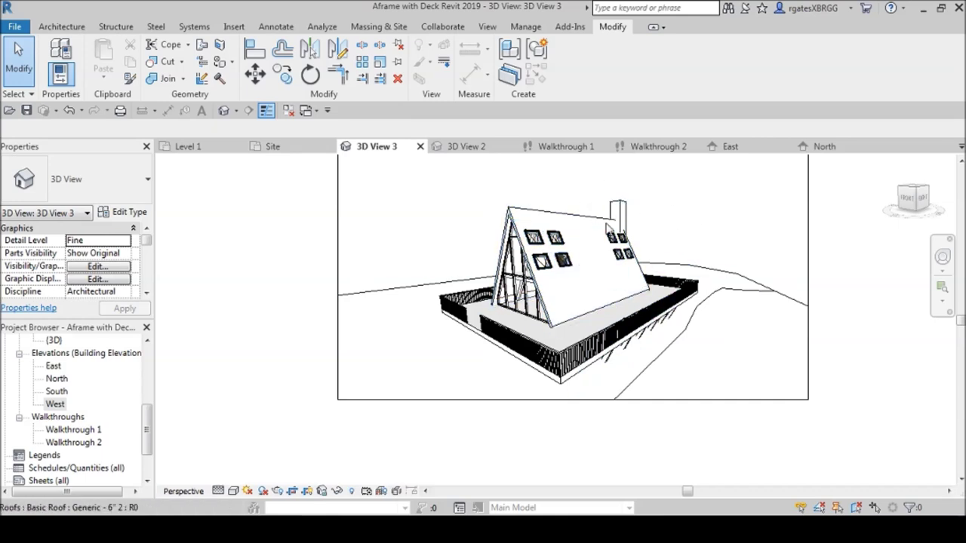
shift+middle_drag(467, 266, 506, 235)
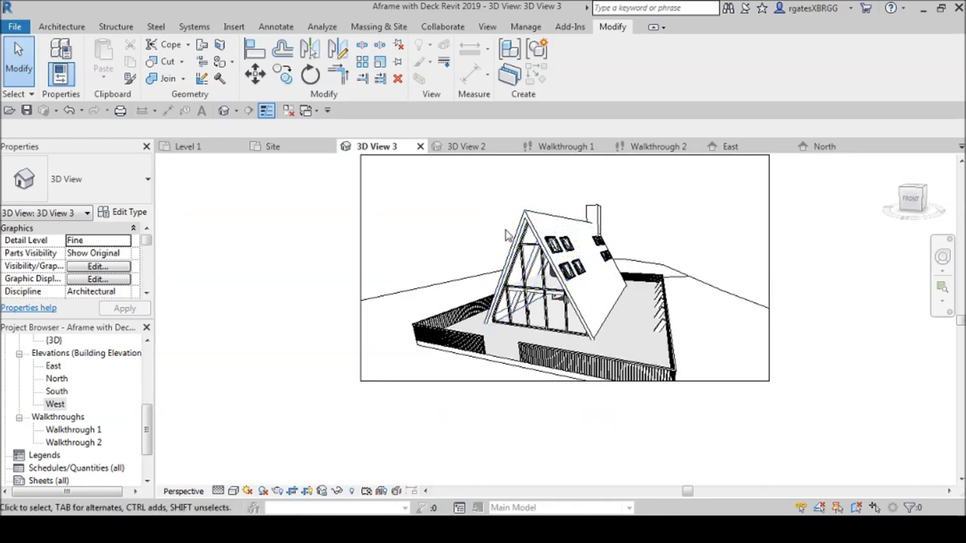
scroll(477, 259, up, 1)
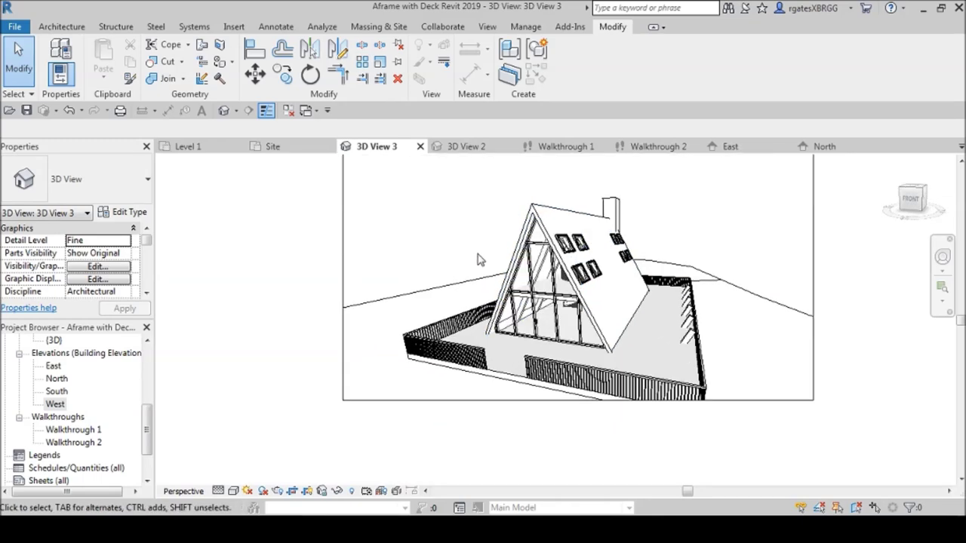
scroll(483, 259, down, 1)
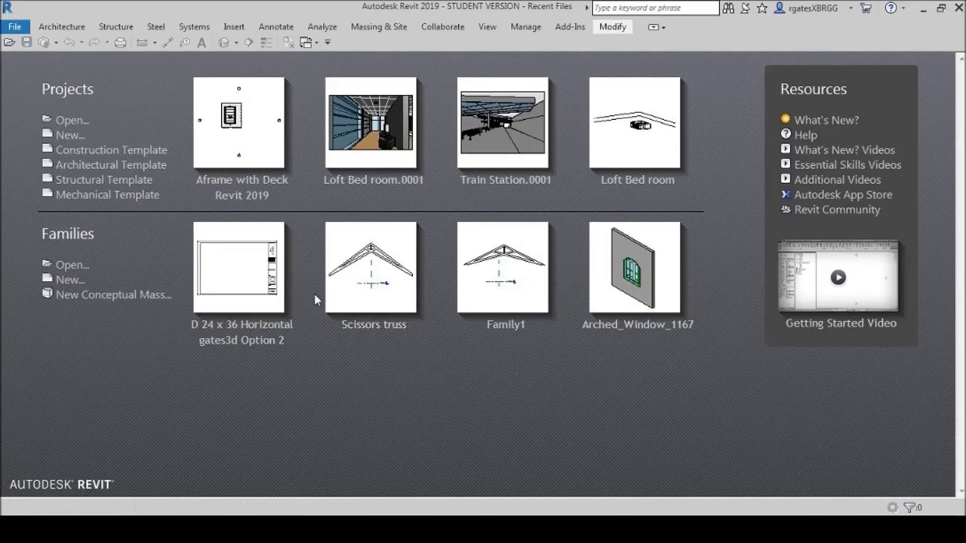
Step: Create a new project from the Architectural Template
click(93, 165)
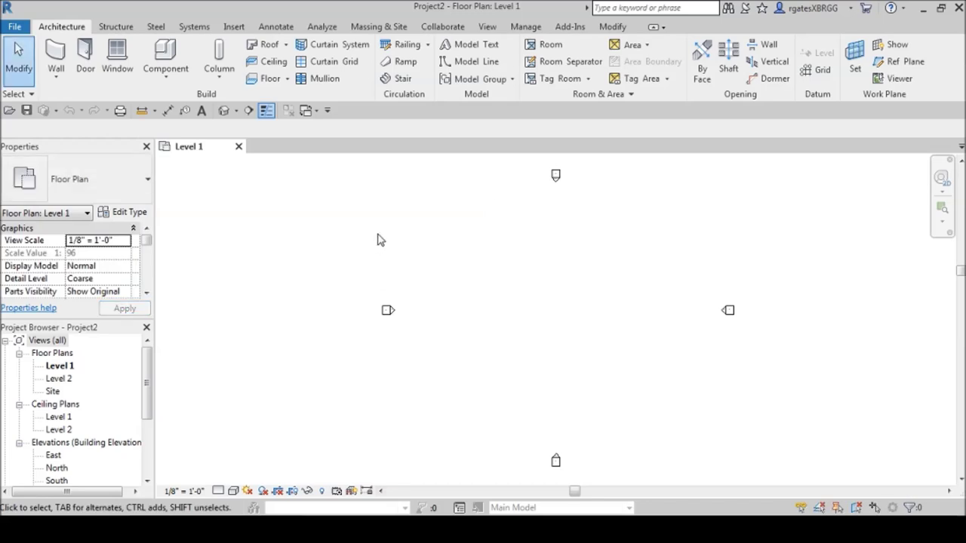
scroll(381, 240, down, 3)
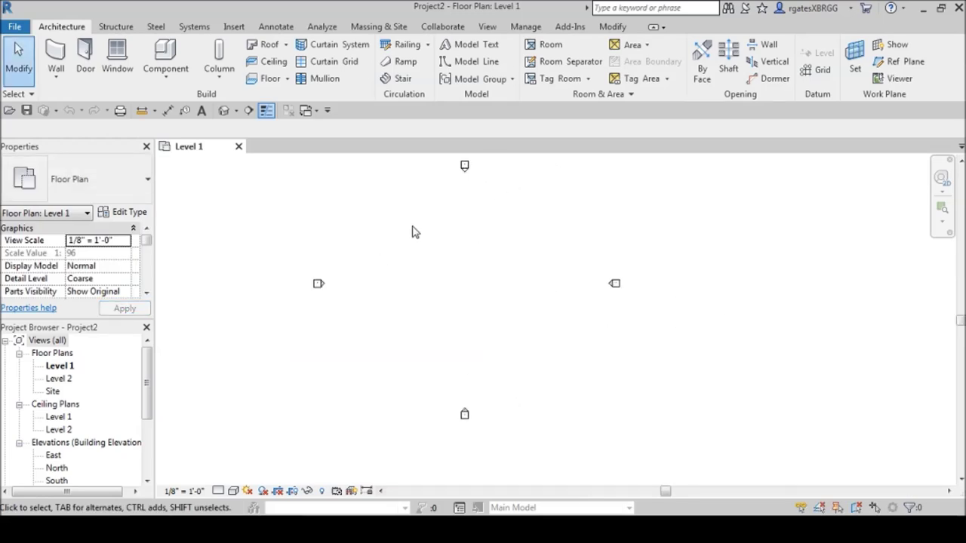
scroll(413, 229, up, 1)
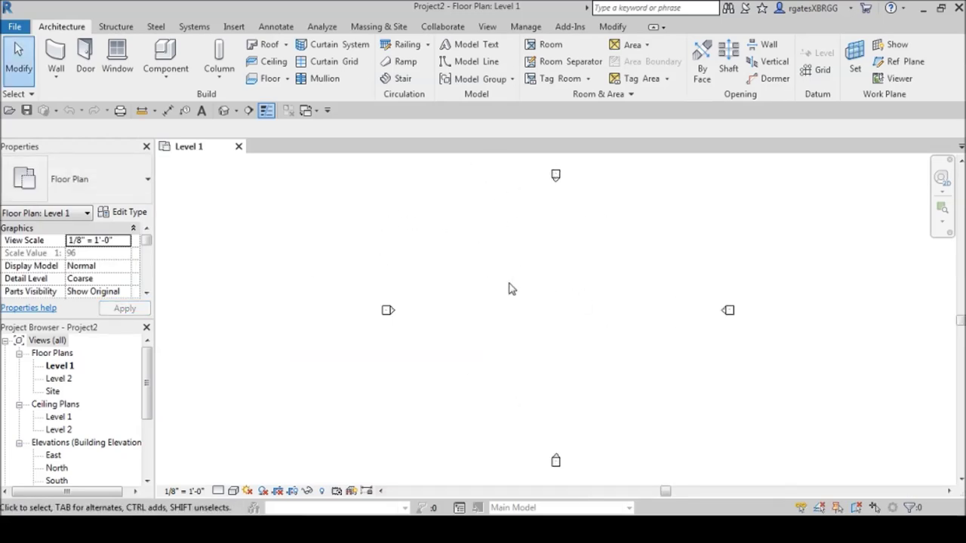
Step: Draw a closed rectangle of Generic - 5" walls up to Level 2 on the Level 1 plan, about 21' wide by 31' long
click(55, 54)
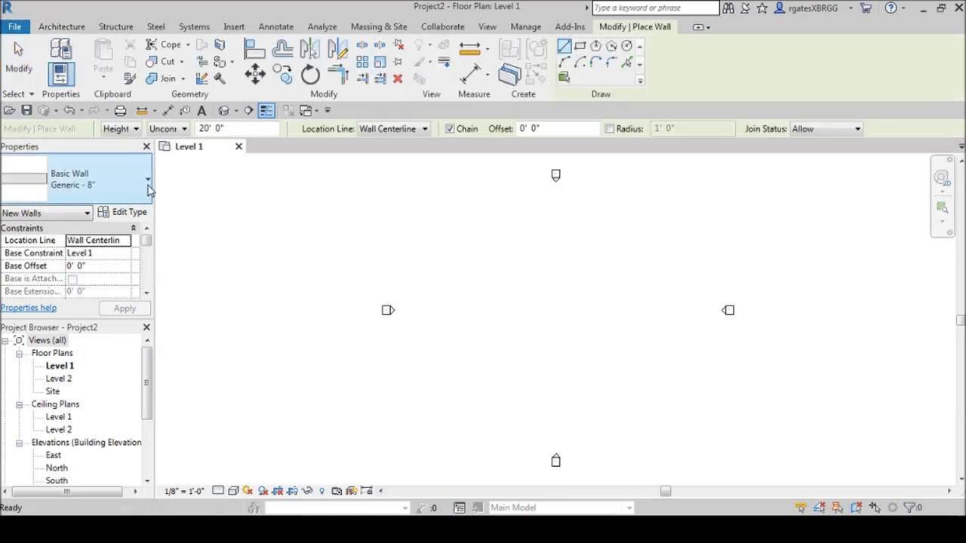
click(140, 194)
scroll(95, 274, up, 2)
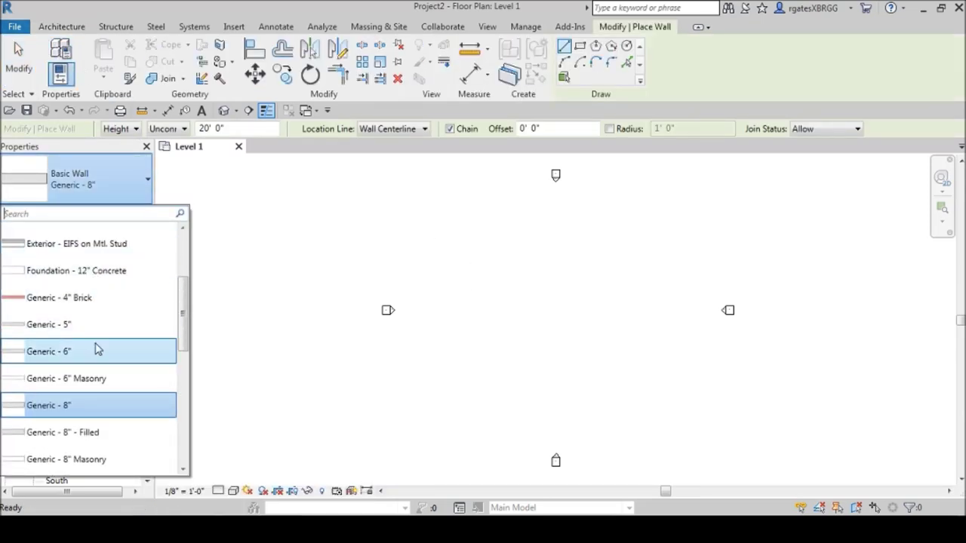
click(70, 325)
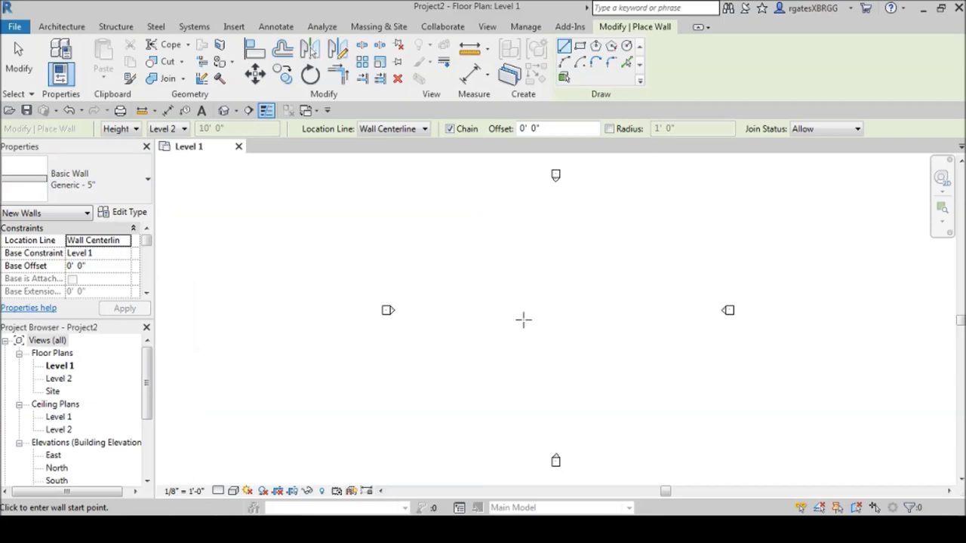
click(515, 263)
scroll(513, 326, up, 2)
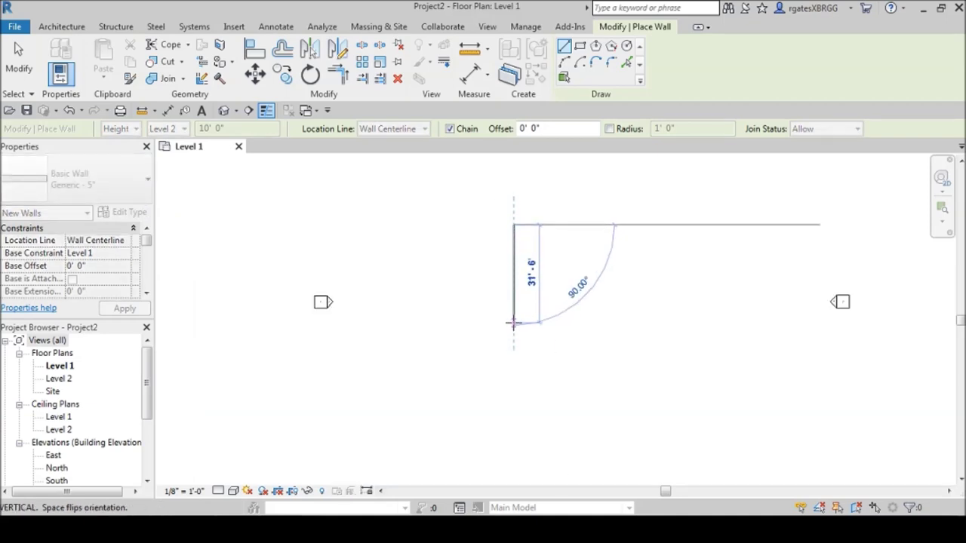
click(515, 321)
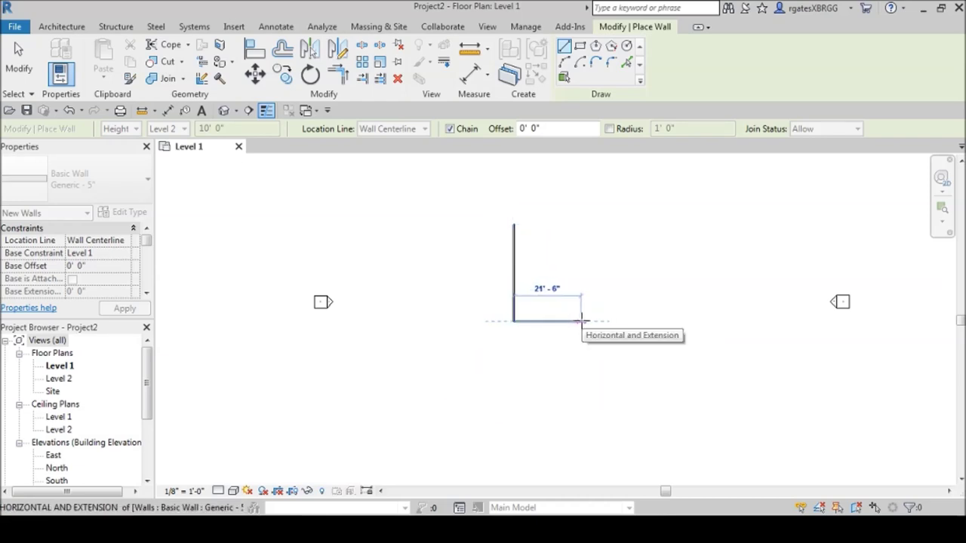
click(581, 321)
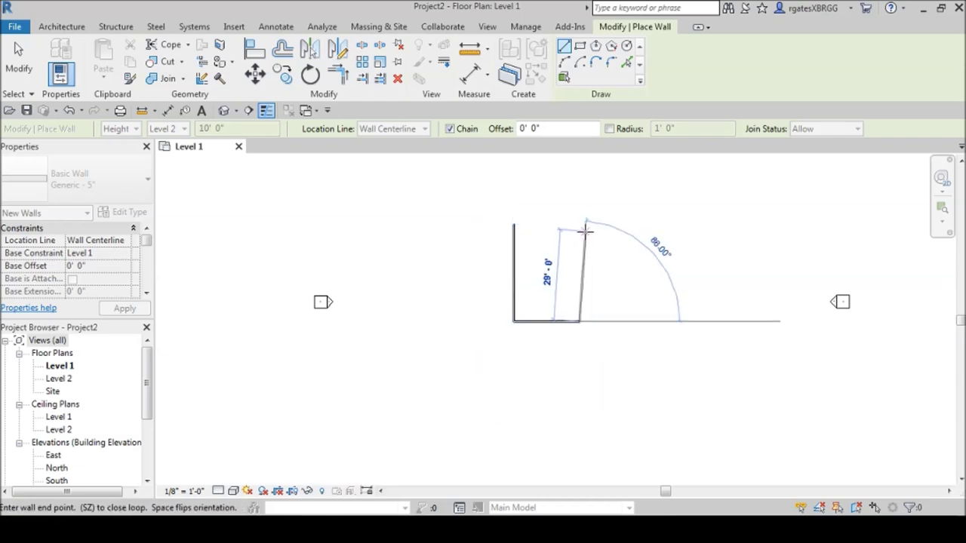
click(578, 221)
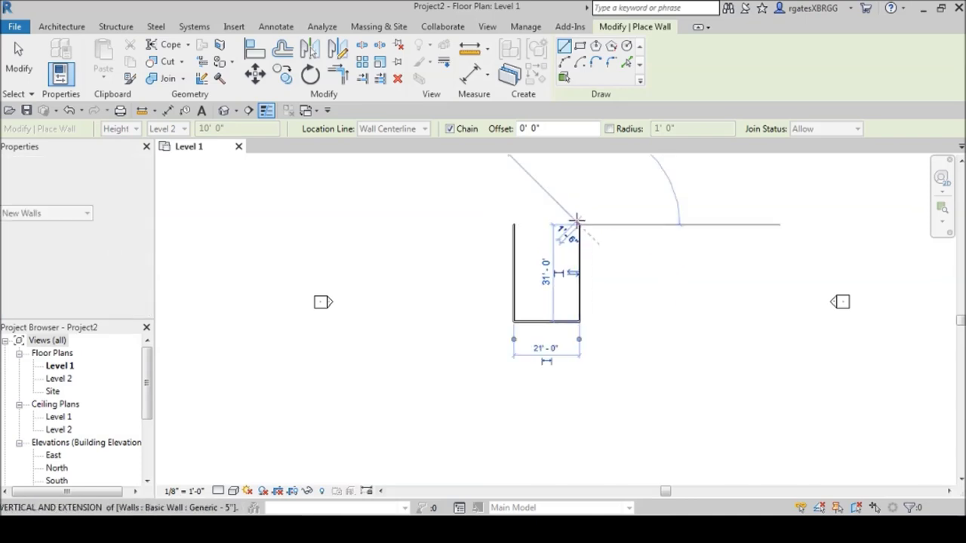
click(513, 225)
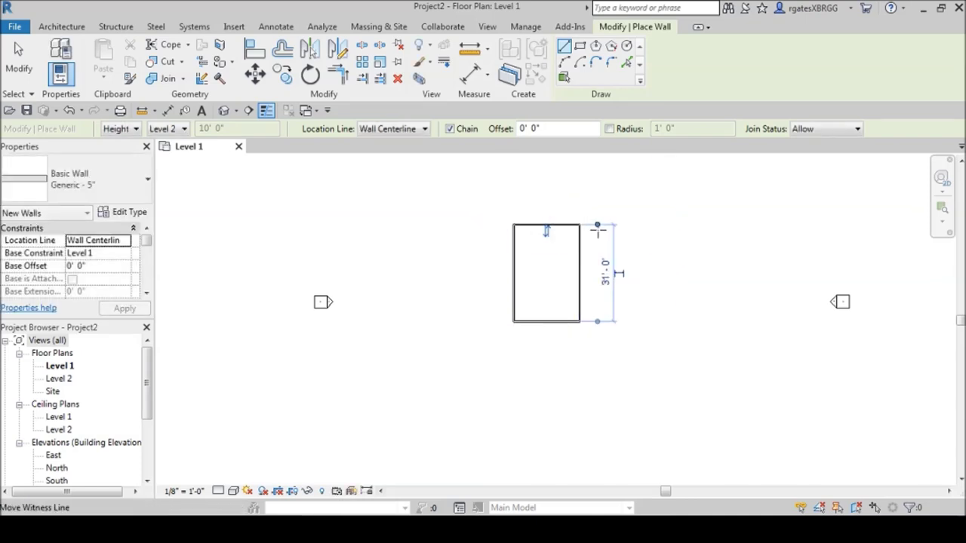
scroll(601, 243, up, 3)
key(Escape)
key(Escape)
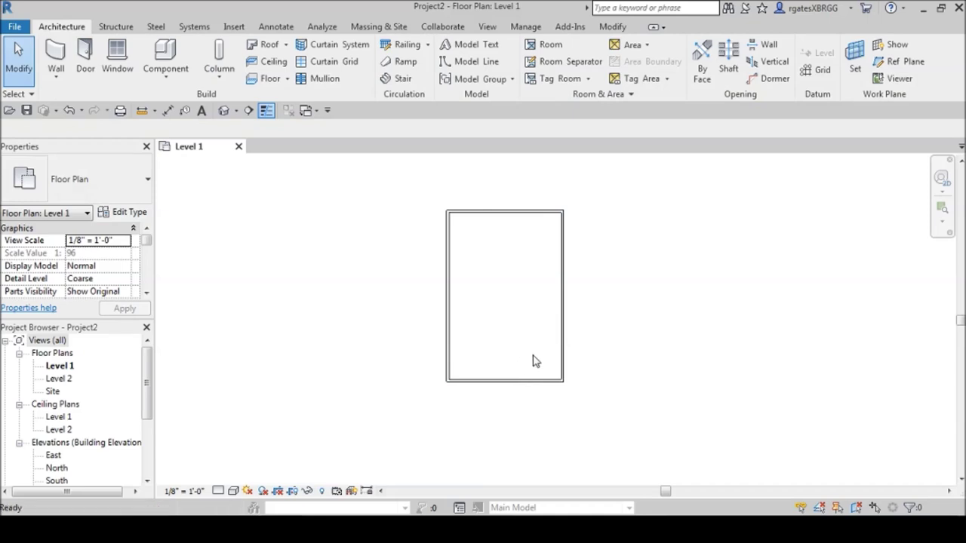
Step: Move the lower wall by setting its distance from the upper wall to 33' 0"
click(516, 383)
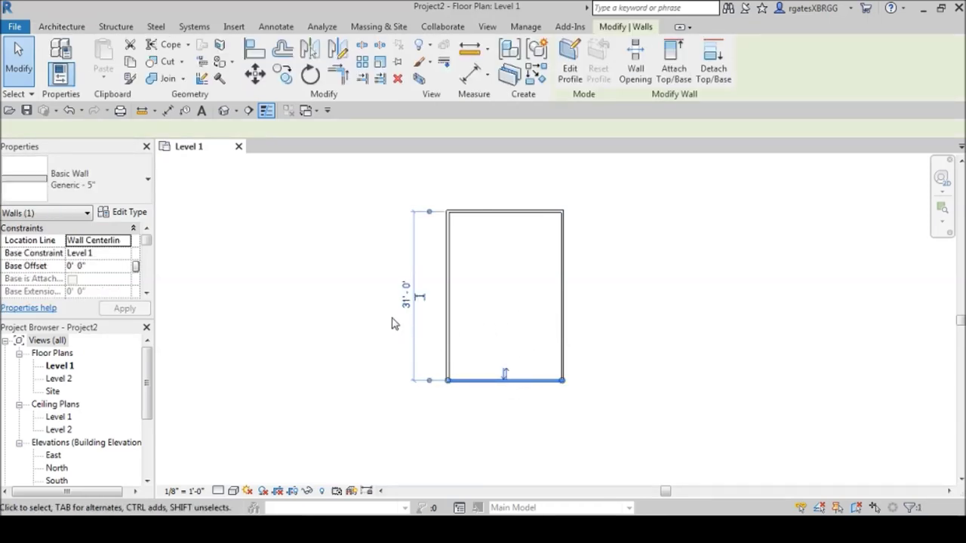
click(407, 295)
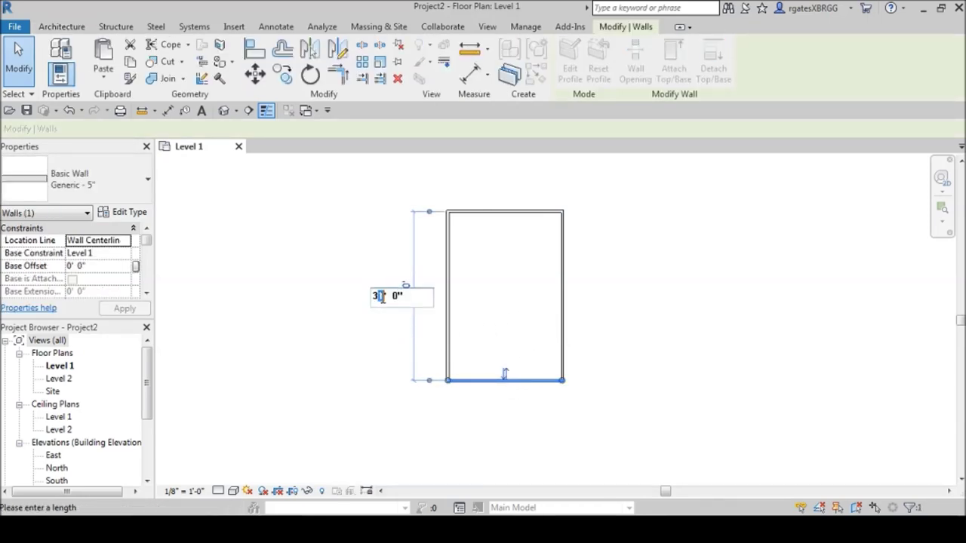
text(33' 0")
key(Return)
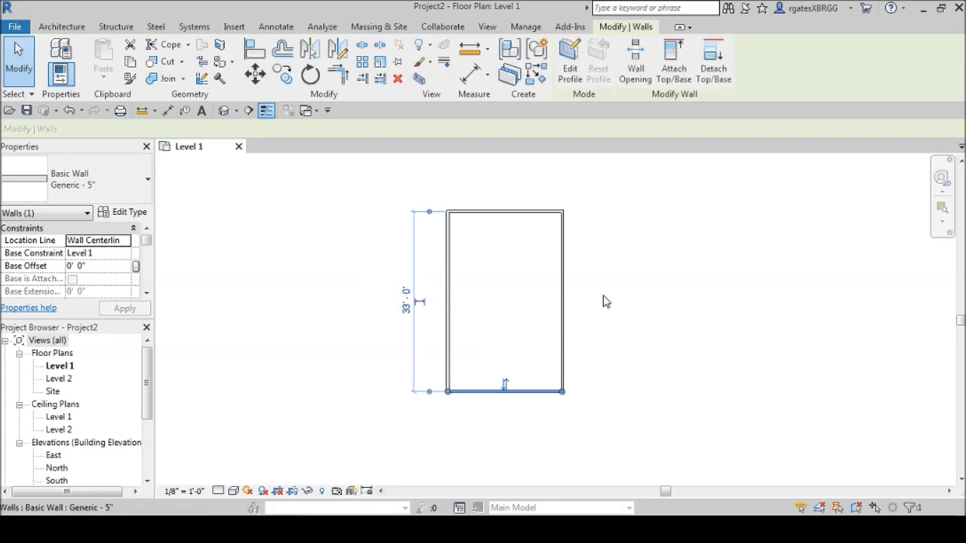
key(Escape)
scroll(571, 305, down, 3)
scroll(541, 323, up, 2)
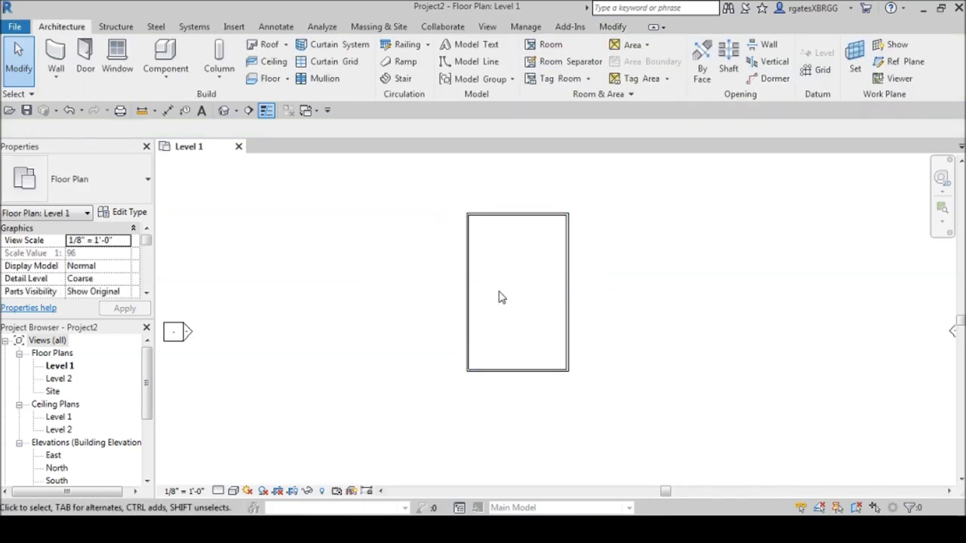
scroll(498, 218, up, 1)
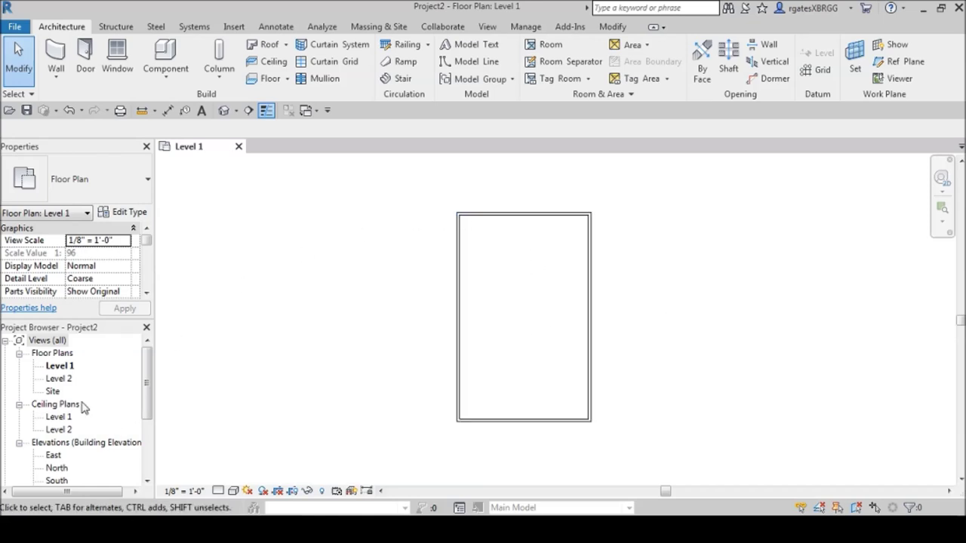
Step: Examine the base and top constraints of the left wall and the shared properties of all four walls
scroll(461, 241, down, 2)
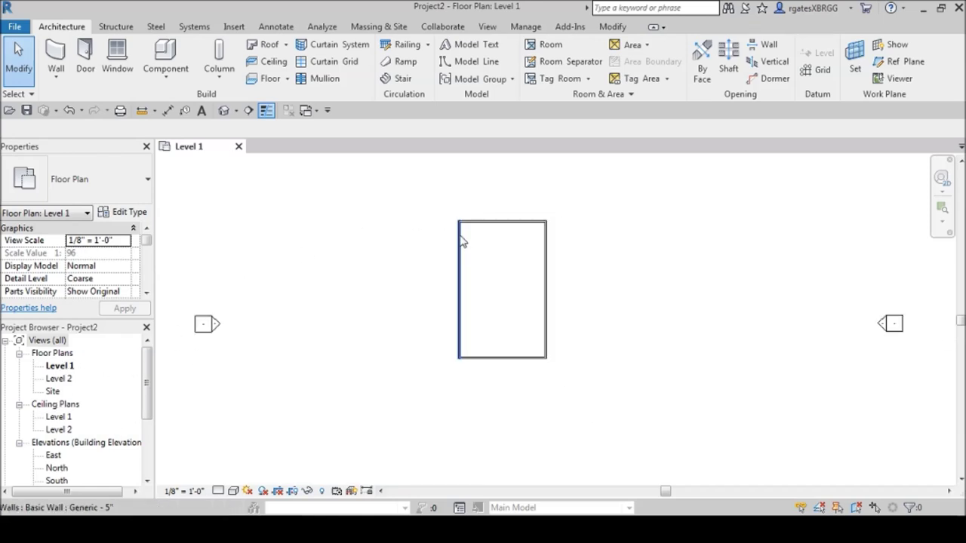
click(458, 258)
click(451, 203)
drag(441, 197, 470, 272)
click(468, 260)
click(460, 252)
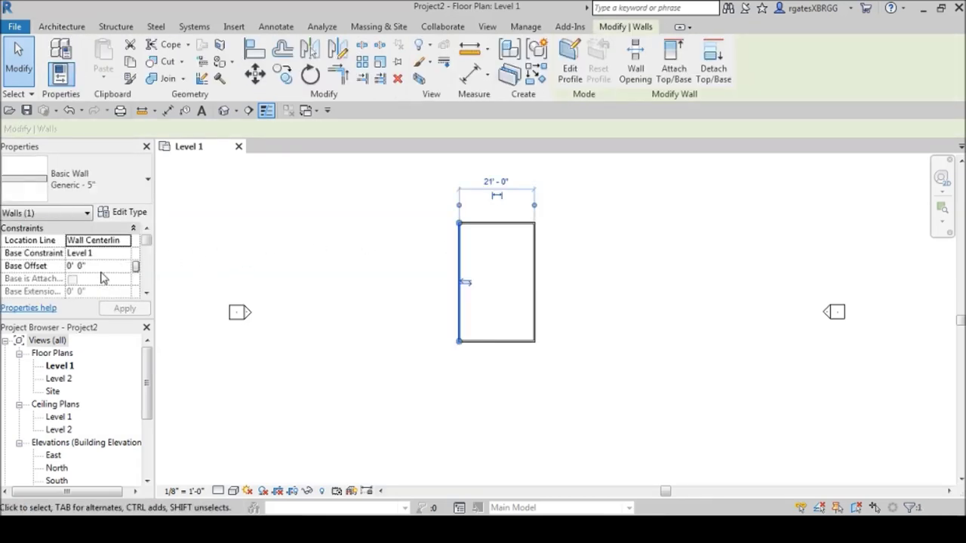
click(604, 278)
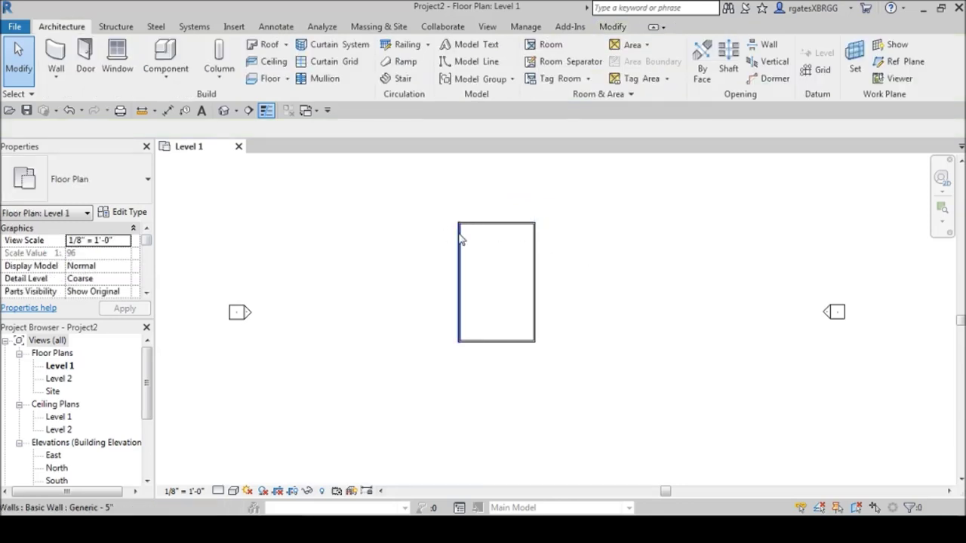
drag(416, 201, 573, 351)
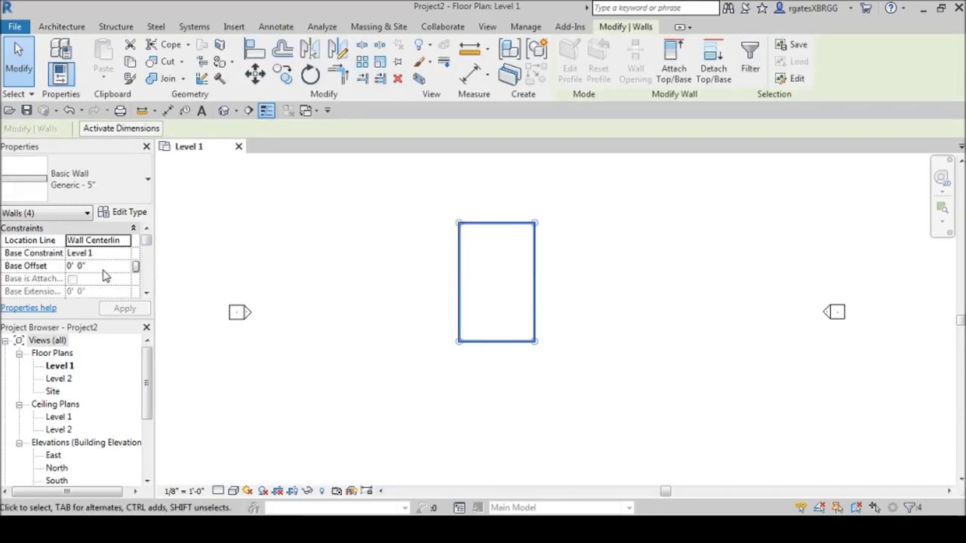
click(460, 265)
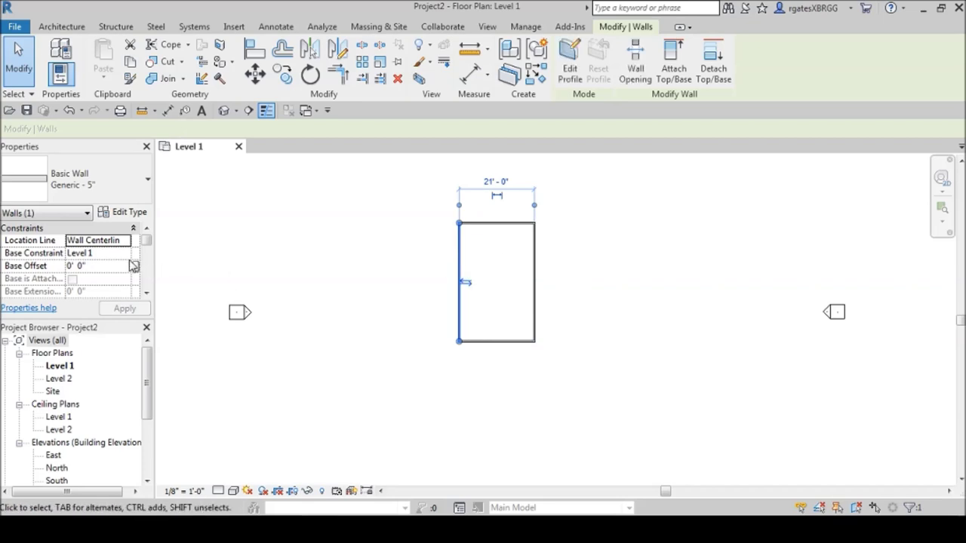
scroll(150, 252, down, 3)
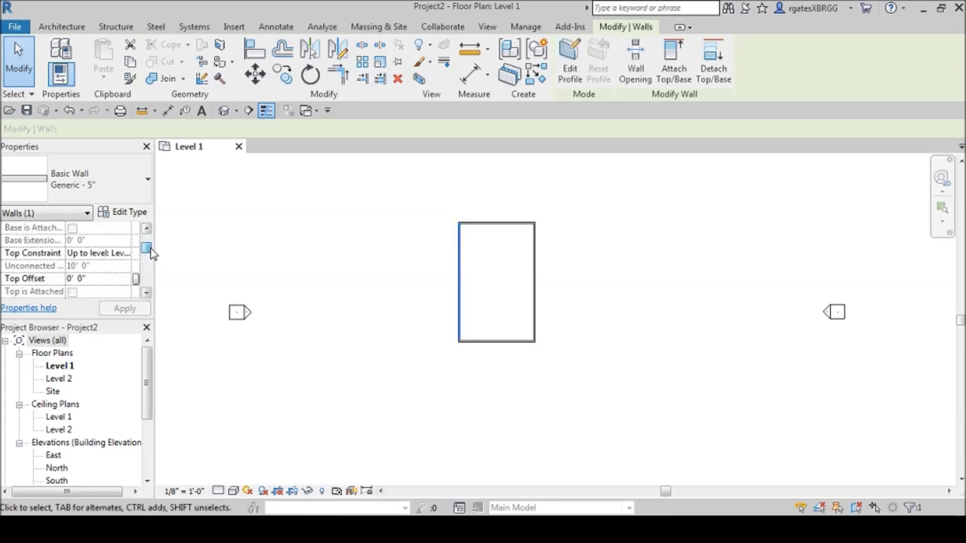
scroll(152, 243, up, 3)
click(412, 269)
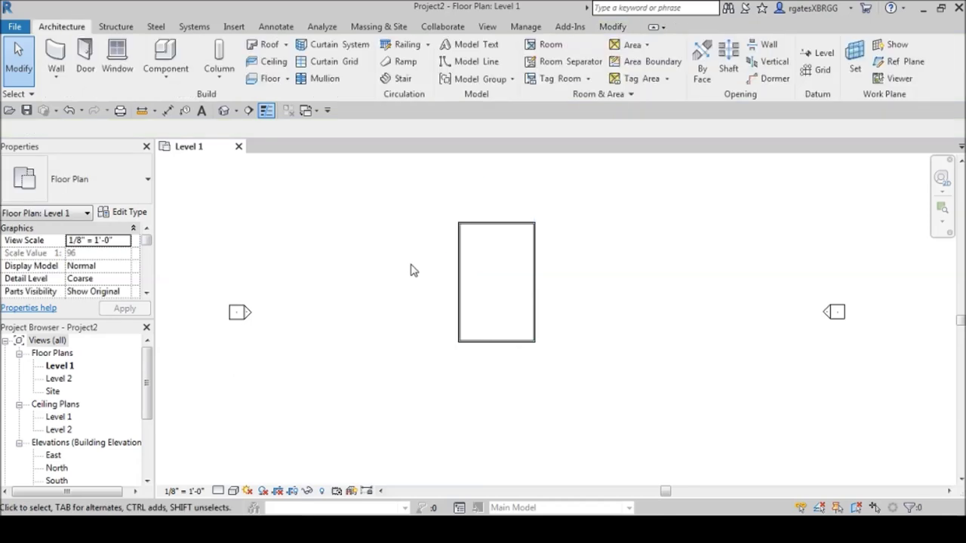
Step: Examine the distances between opposite walls for the left, upper, right and lower walls of the rectangle
scroll(479, 297, up, 3)
scroll(442, 297, down, 2)
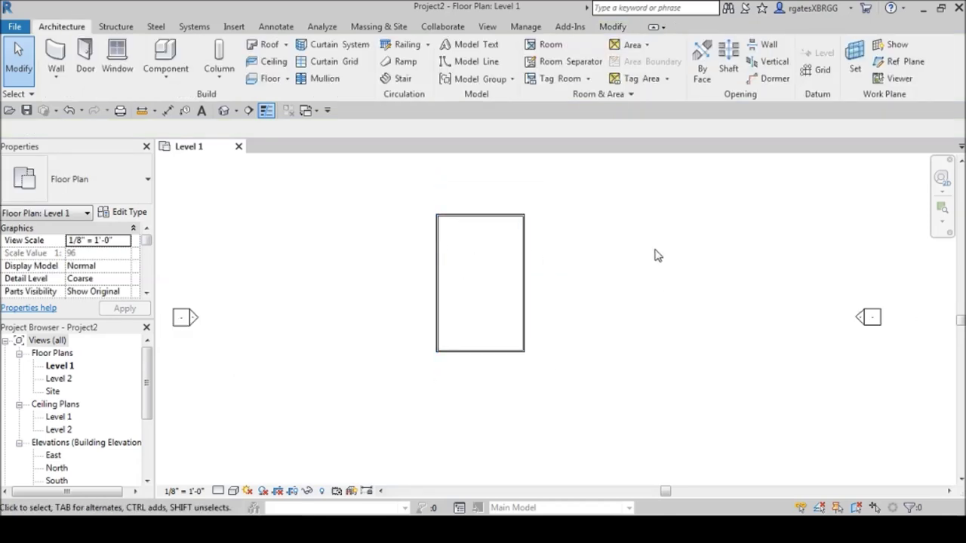
click(440, 277)
scroll(446, 291, up, 4)
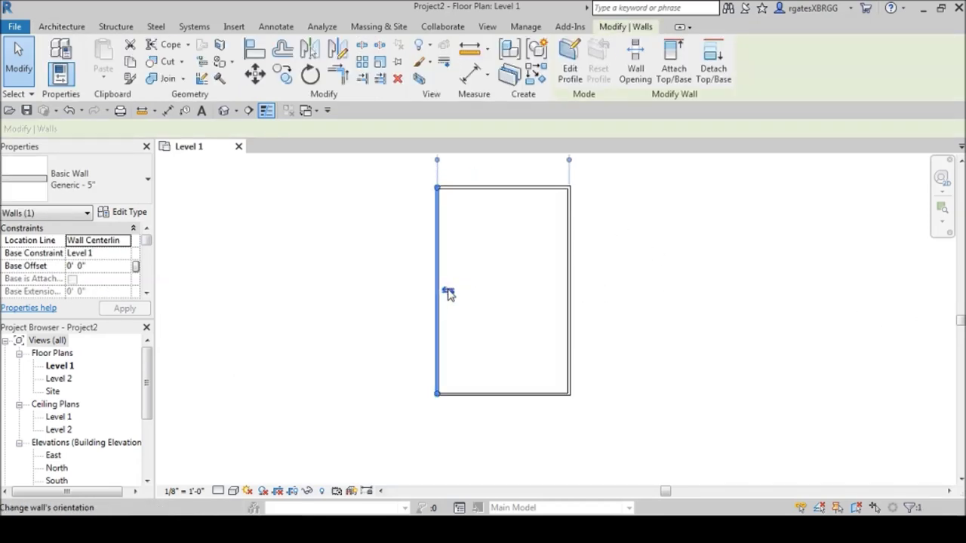
click(526, 225)
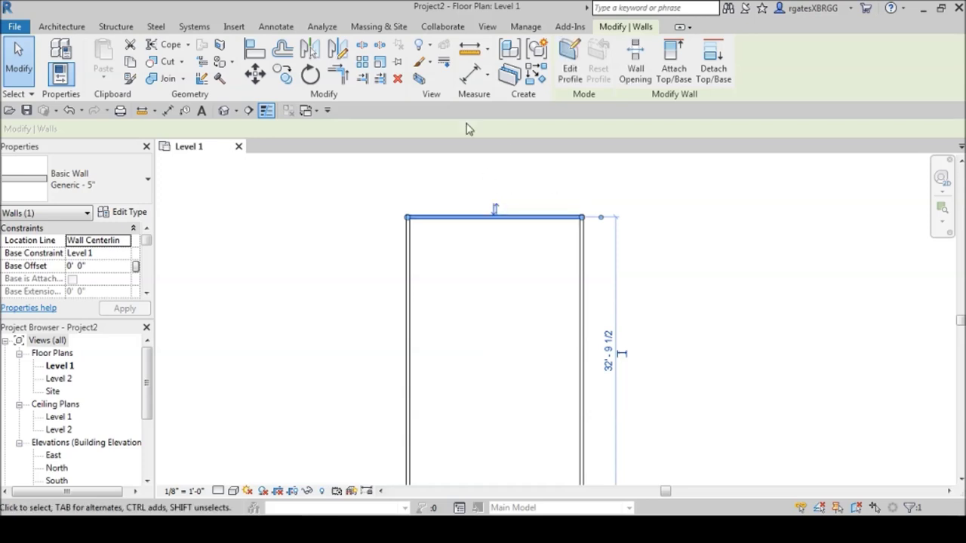
click(584, 268)
scroll(546, 241, down, 2)
scroll(565, 313, up, 3)
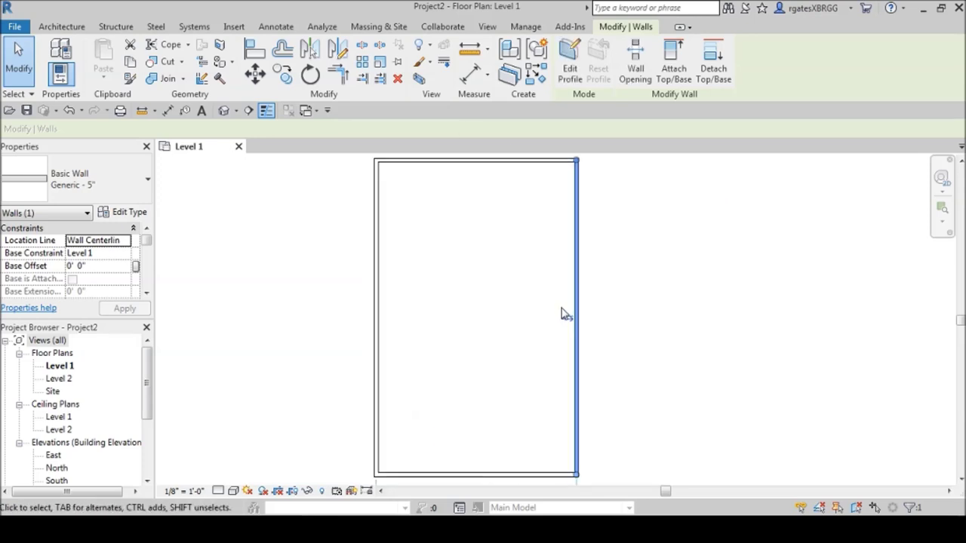
scroll(505, 274, down, 3)
scroll(520, 327, up, 4)
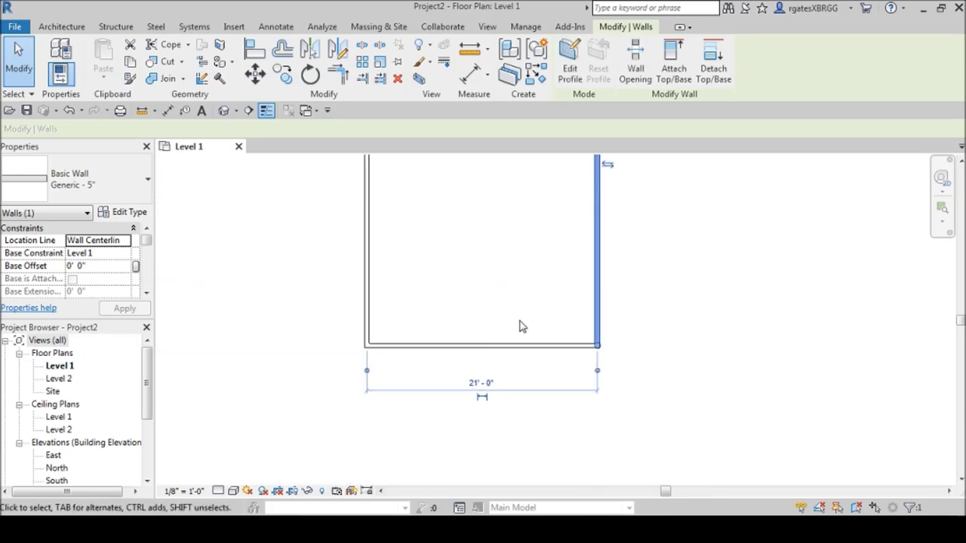
click(529, 353)
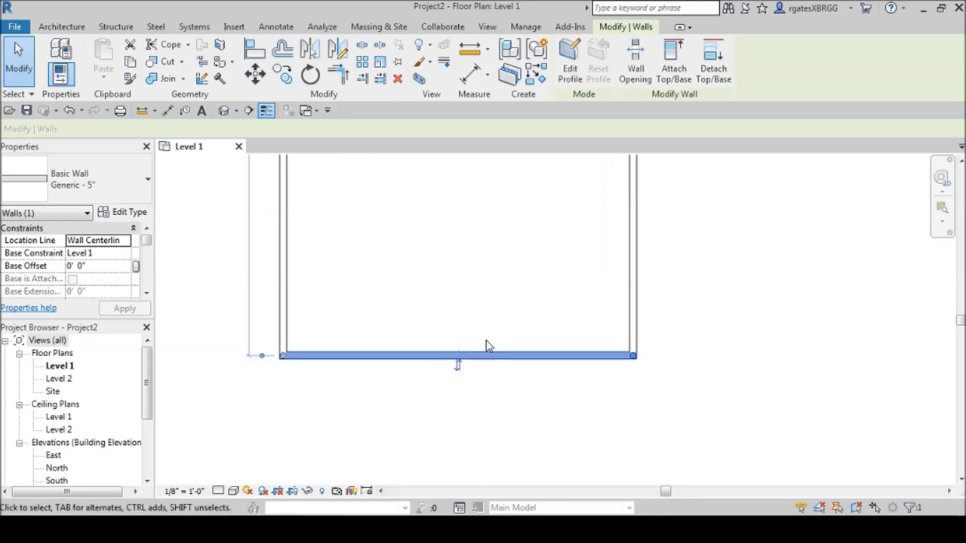
scroll(498, 338, down, 2)
click(498, 289)
scroll(461, 339, down, 2)
scroll(452, 351, up, 4)
scroll(434, 354, down, 1)
click(496, 302)
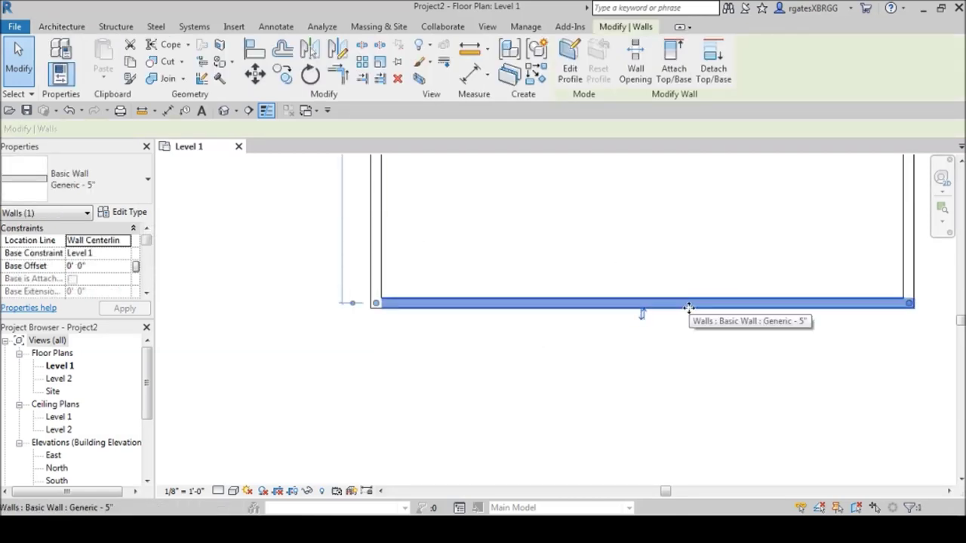
scroll(642, 371, down, 5)
key(Escape)
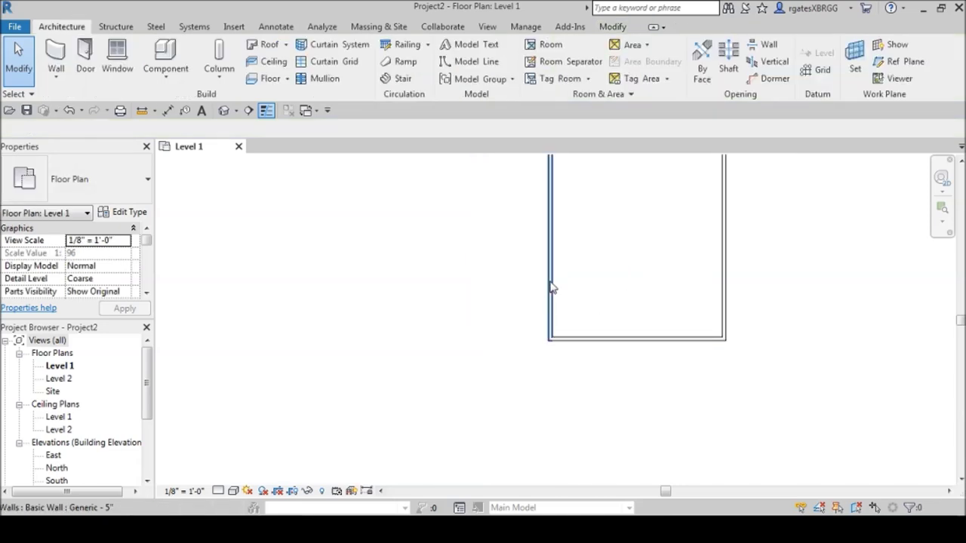
Step: Recheck the width and length of the wall rectangle from its right, lower and left walls
middle_drag(599, 274, 500, 239)
scroll(513, 261, down, 2)
click(522, 222)
scroll(483, 345, up, 3)
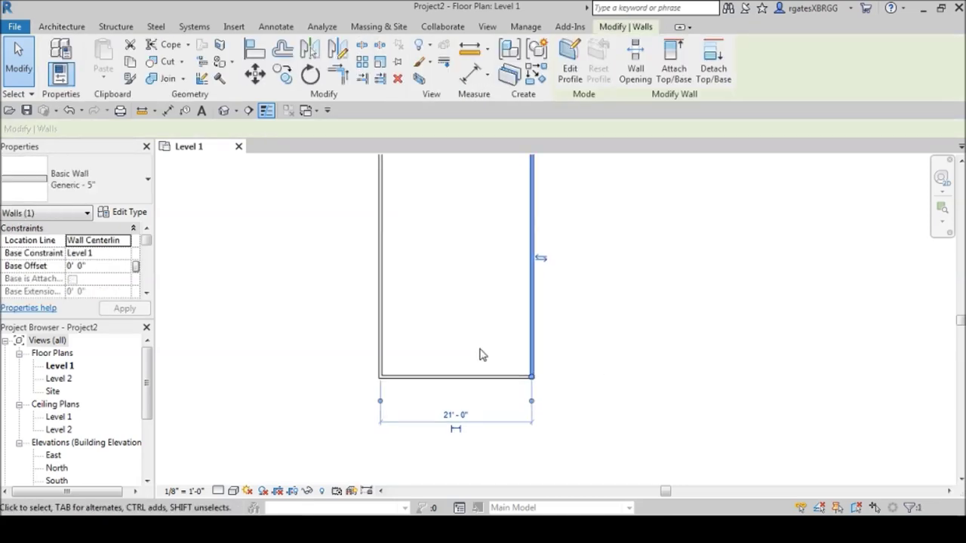
click(472, 385)
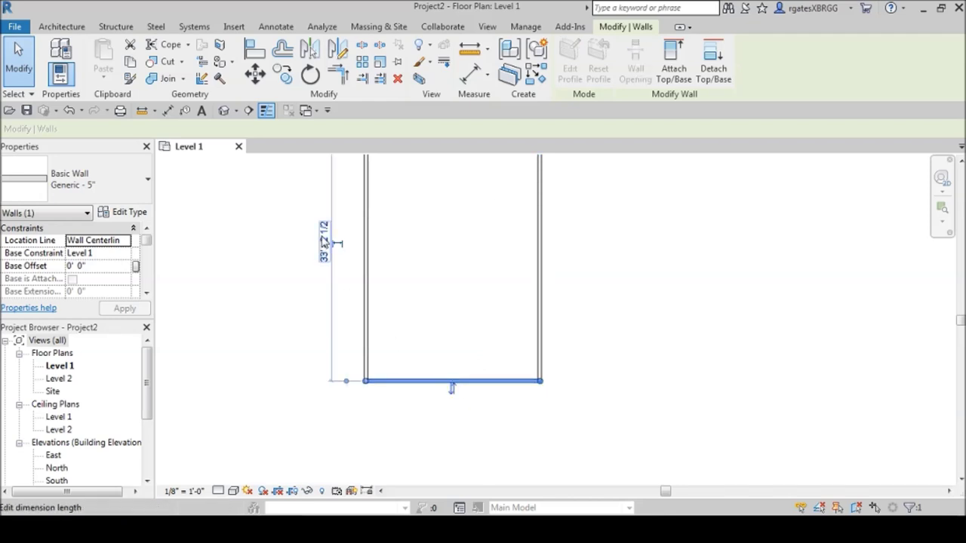
click(366, 247)
middle_drag(365, 247, 351, 315)
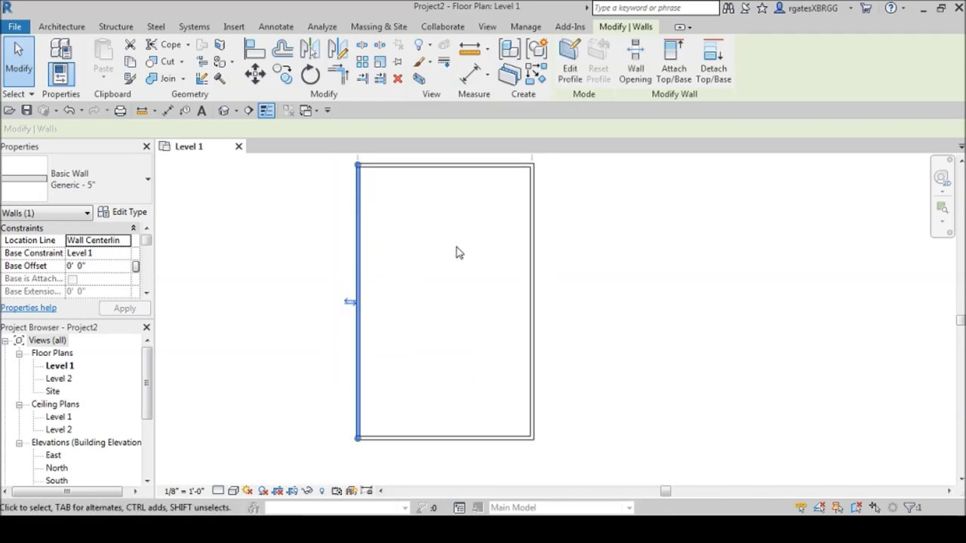
middle_drag(457, 253, 381, 222)
click(395, 201)
click(625, 228)
scroll(573, 186, down, 1)
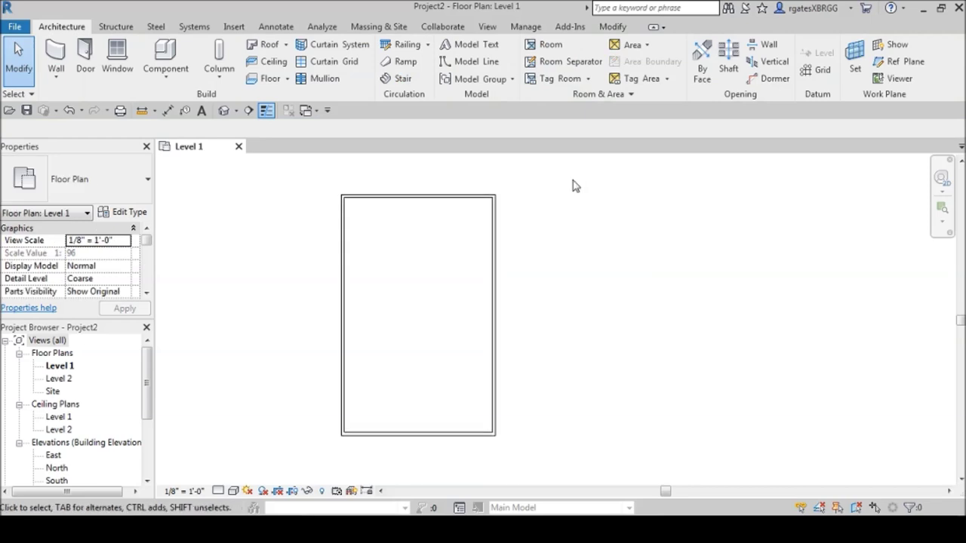
Step: Start a roof by footprint moved to Level 2, using the Basic Roof type Generic - 9"
key(z)
key(f)
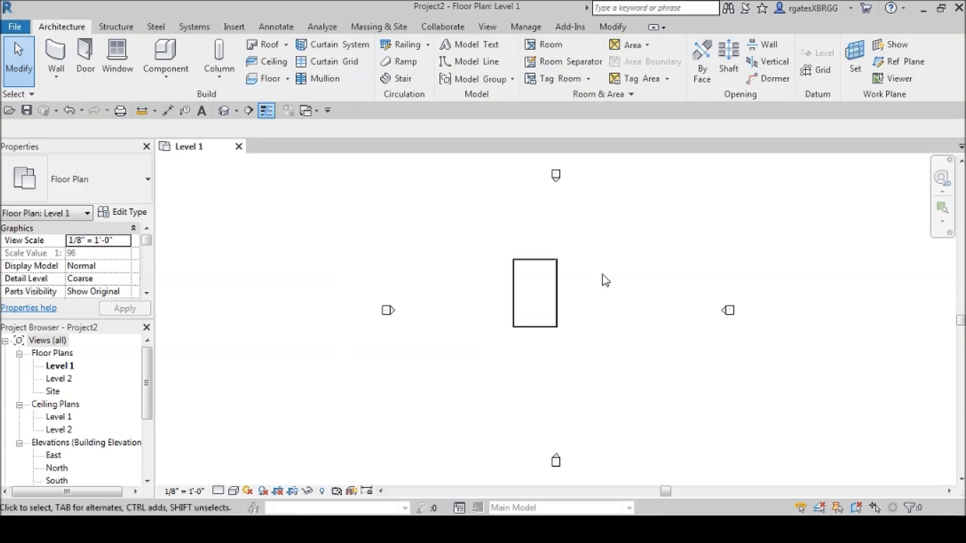
scroll(603, 280, up, 5)
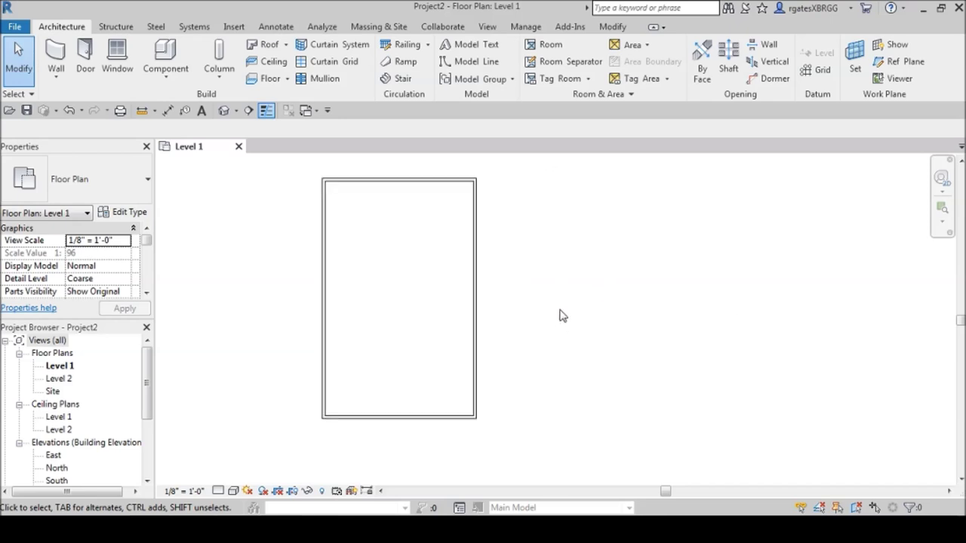
click(266, 45)
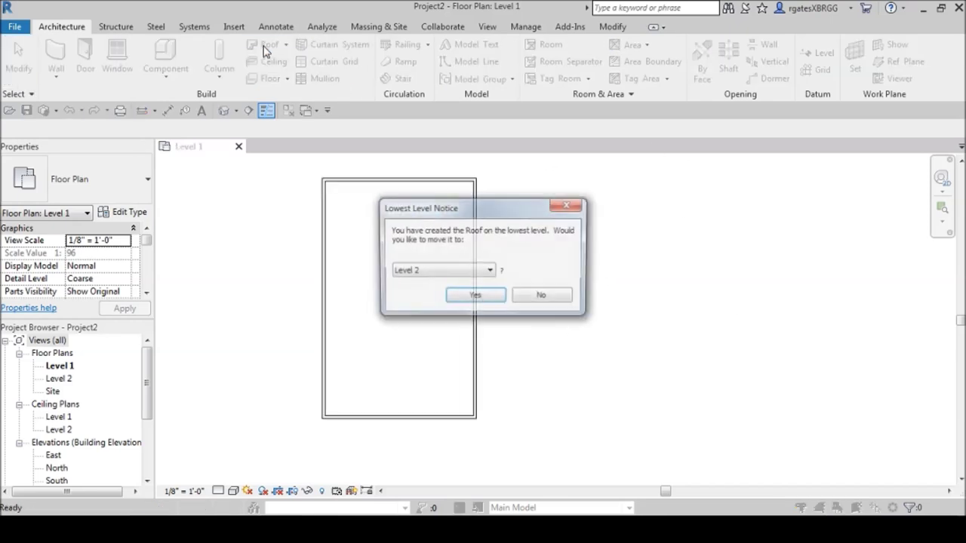
click(476, 297)
scroll(503, 268, down, 2)
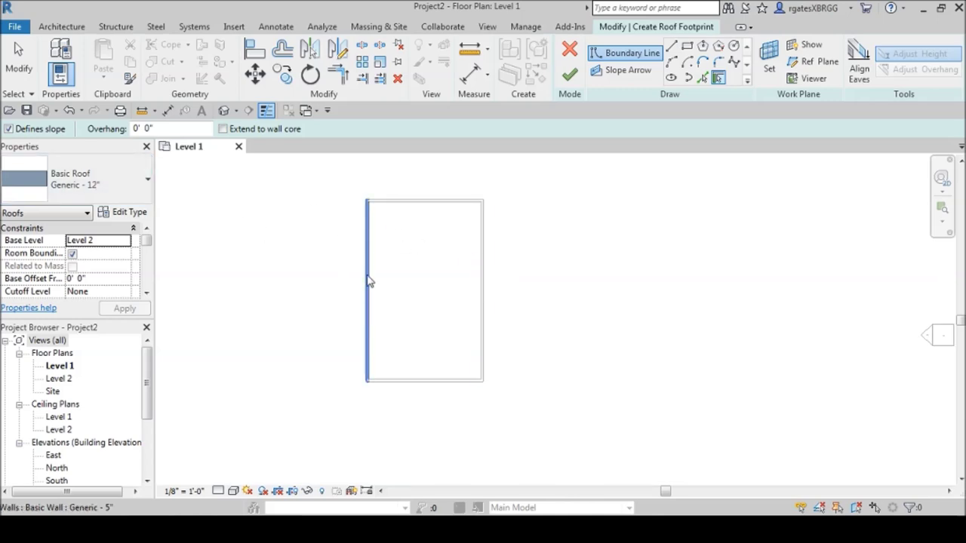
click(135, 181)
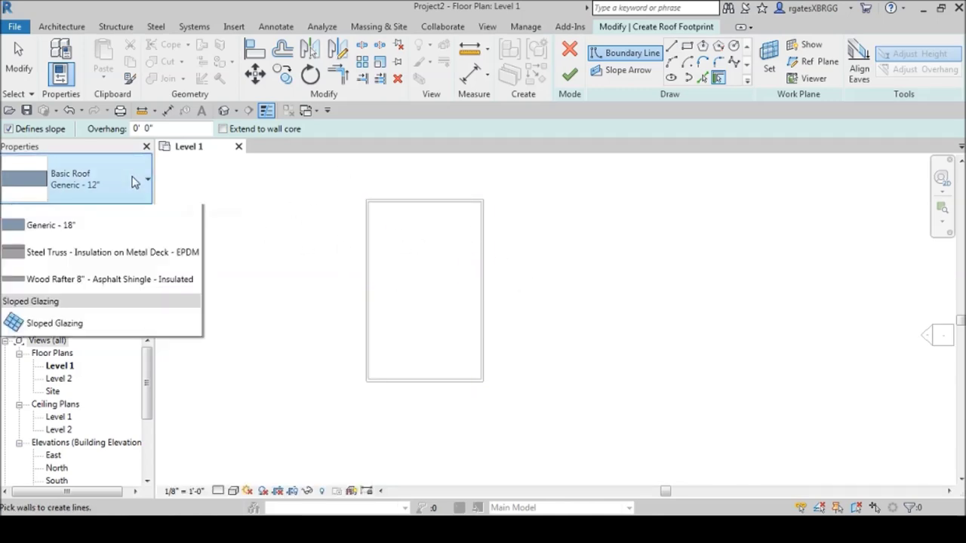
click(94, 258)
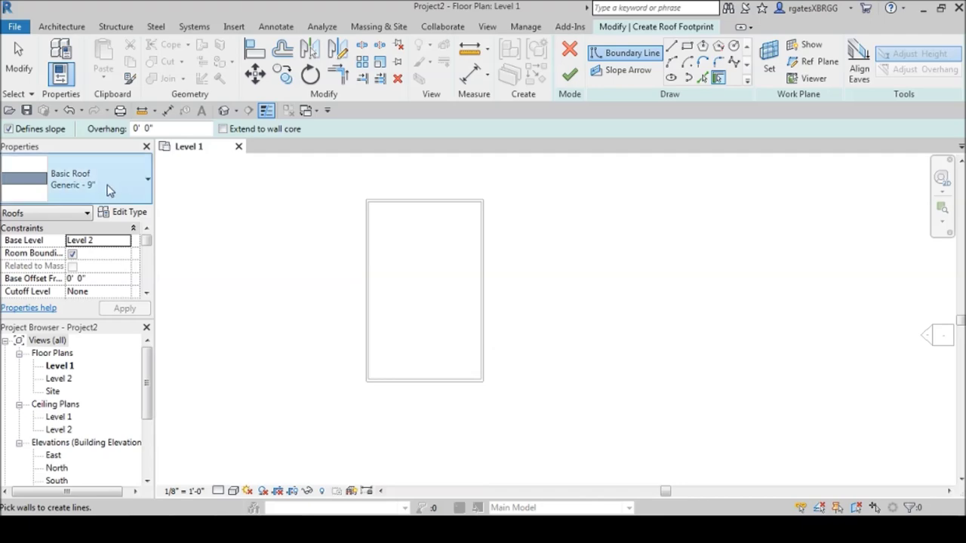
Step: Duplicate the roof type as Generic - 6" 2 and set its structure layer thickness to 6"
click(130, 212)
click(765, 67)
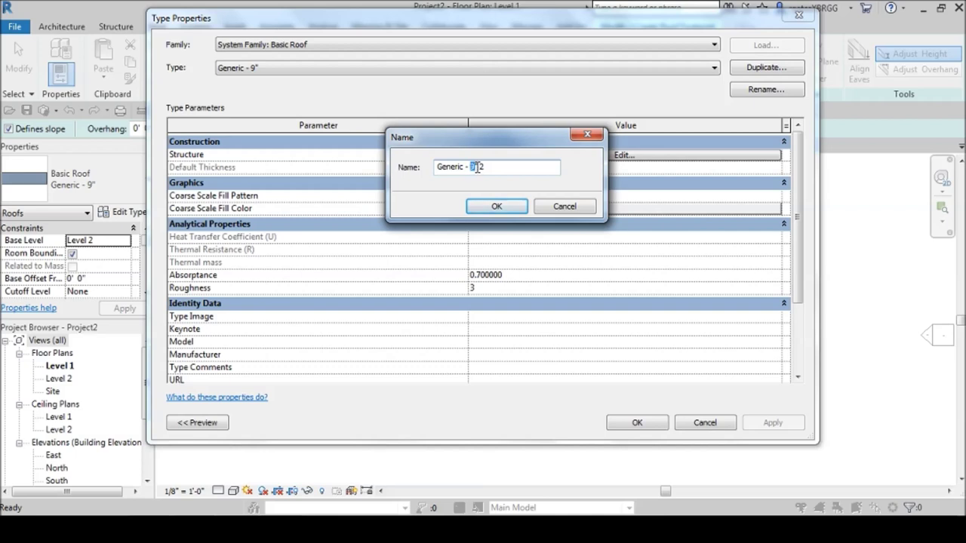
click(493, 206)
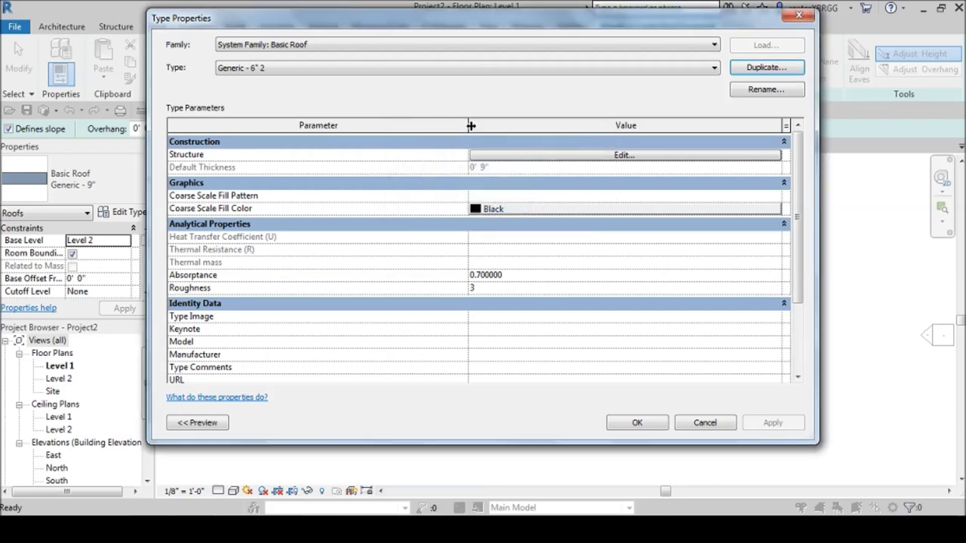
click(643, 155)
click(491, 153)
double_click(489, 153)
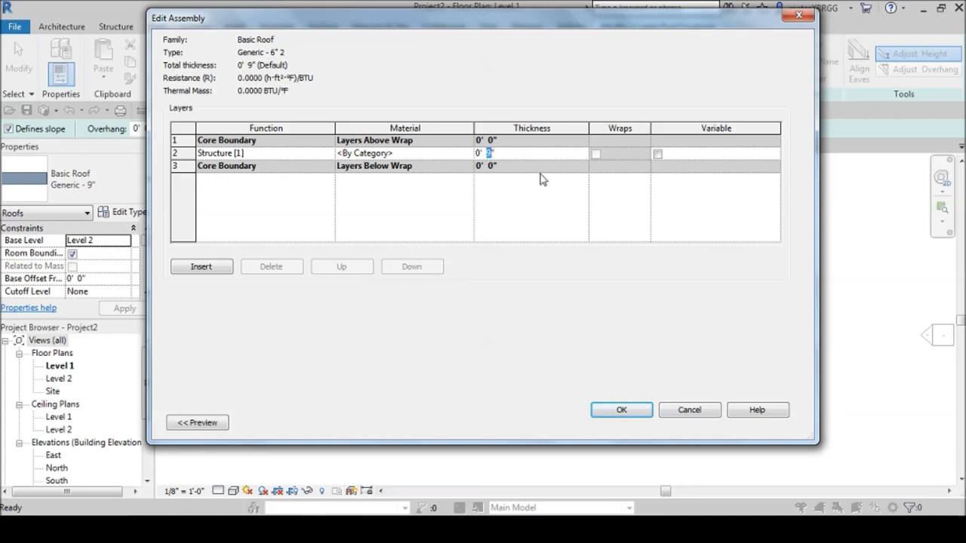
click(622, 410)
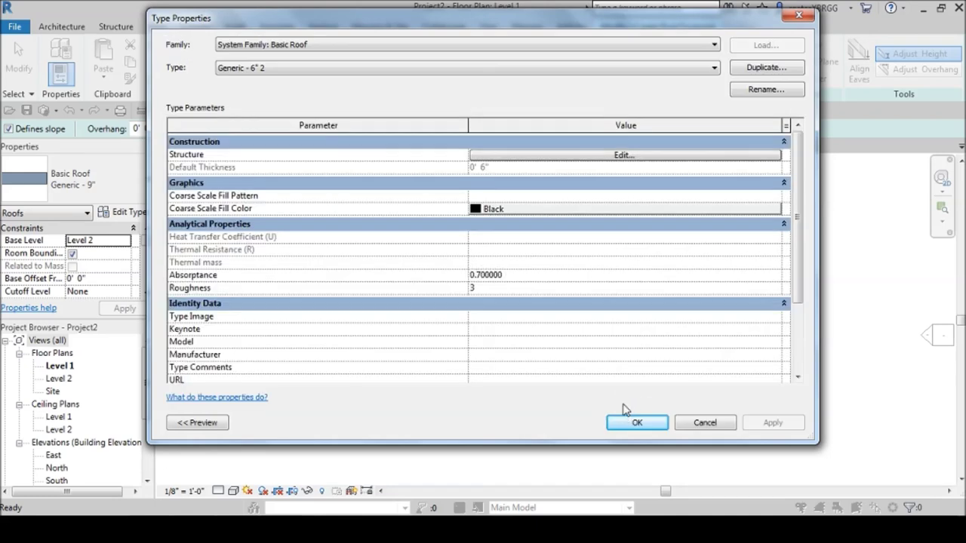
Step: Rename the duplicated roof type to Generic - 6" and apply it to the roof
click(760, 89)
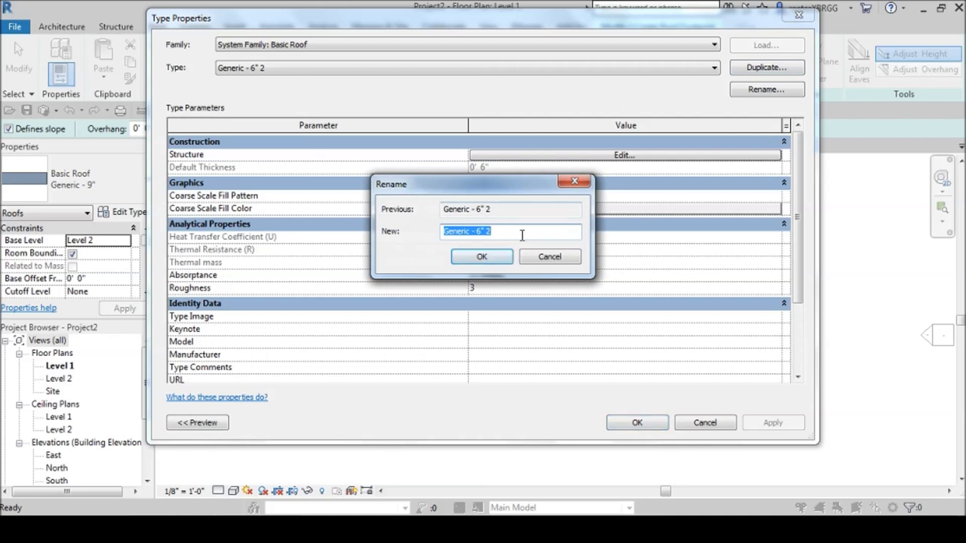
click(573, 184)
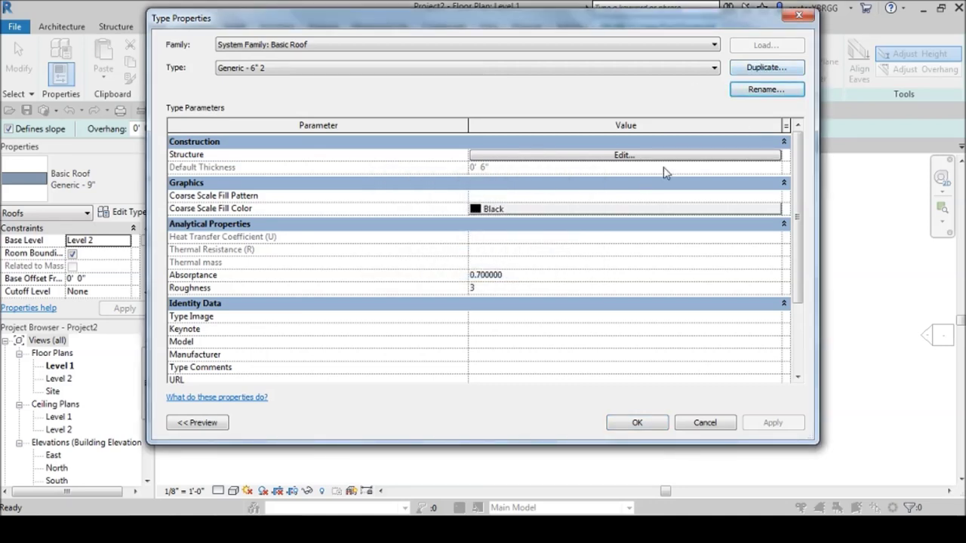
click(755, 90)
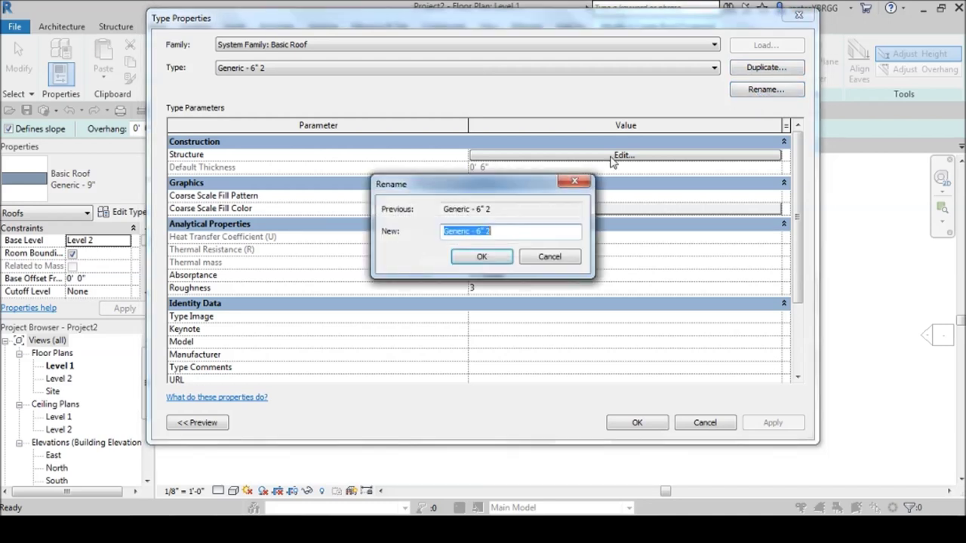
double_click(491, 231)
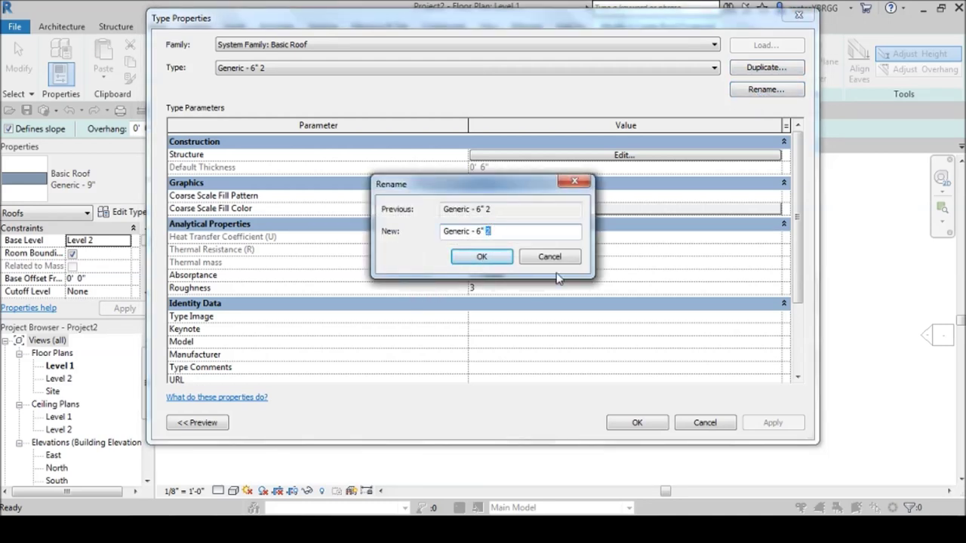
click(502, 254)
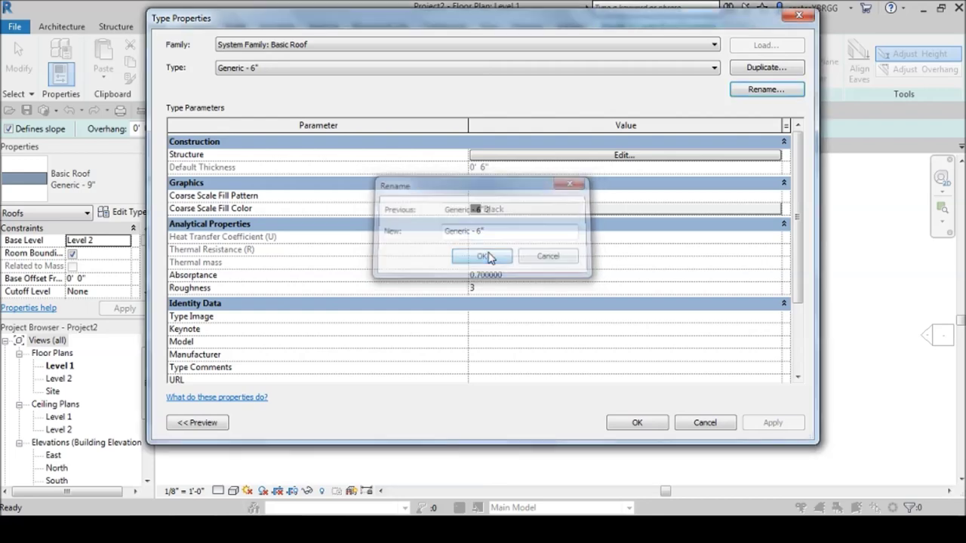
click(638, 424)
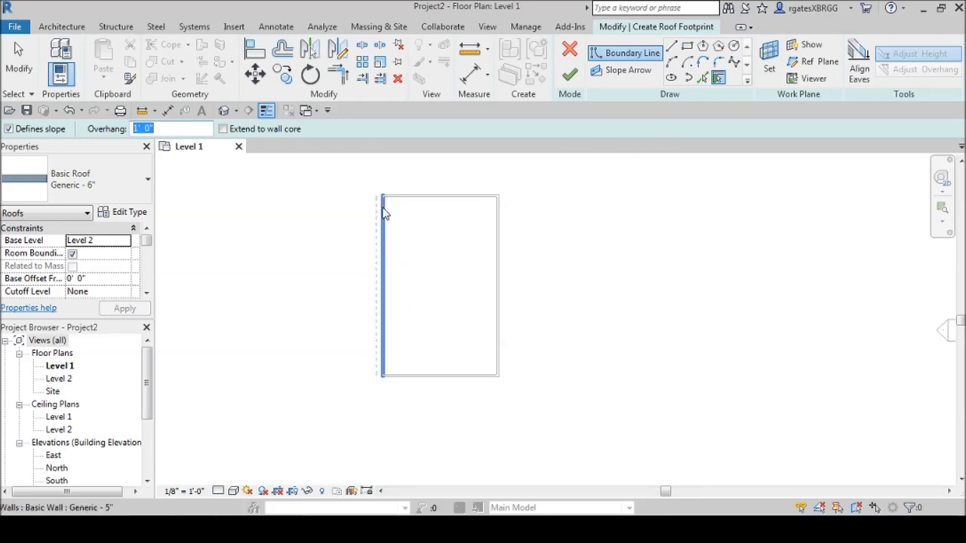
Step: Outline the roof around all four walls with a 1' 0" overhang and remove the slope from the upper and lower boundary lines
key(Tab)
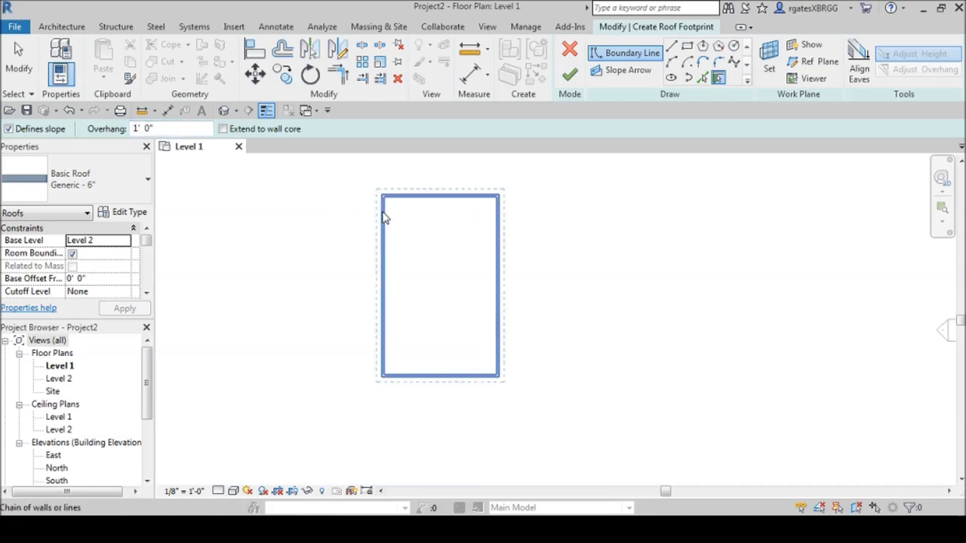
click(381, 219)
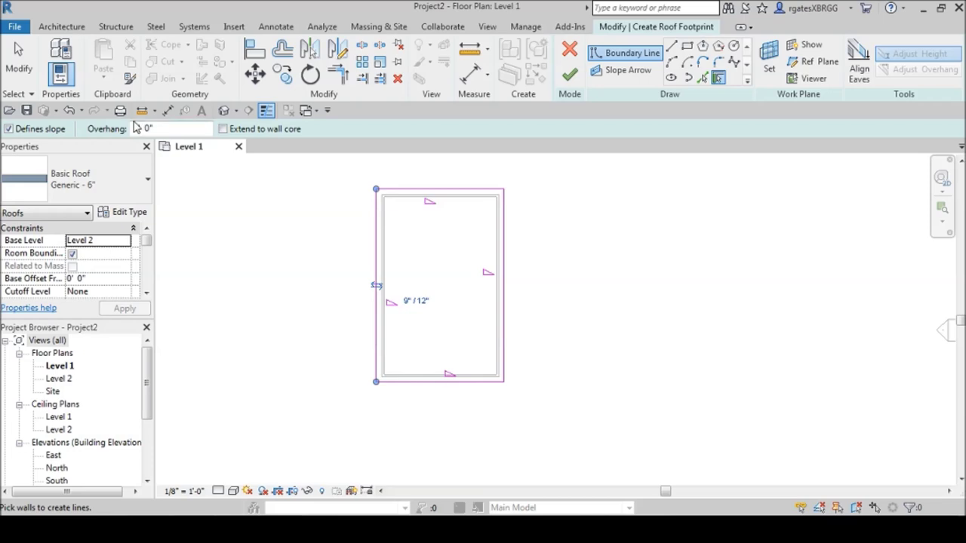
click(19, 60)
drag(458, 415, 436, 176)
click(301, 132)
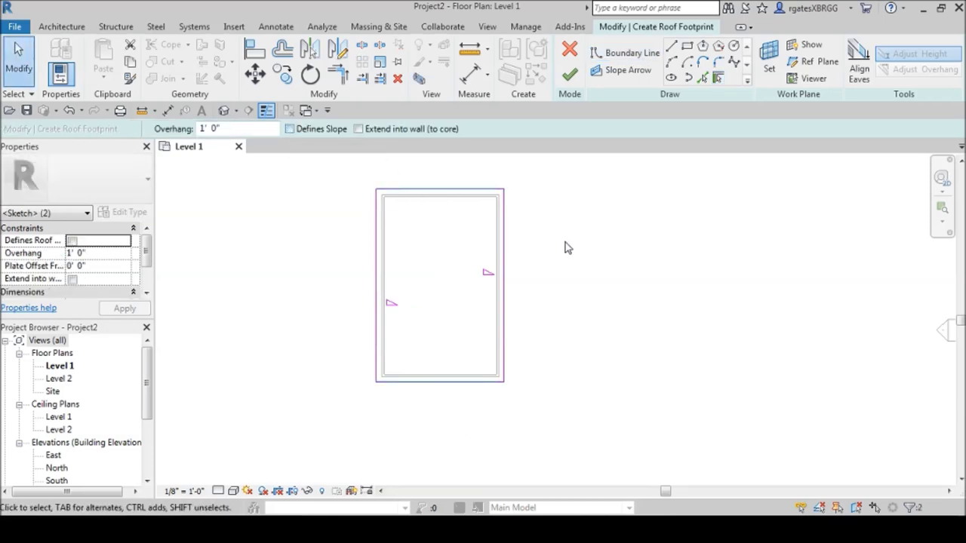
click(598, 256)
Step: Set the slope of the left and right roof boundary lines to 12" / 12"
drag(543, 295, 337, 281)
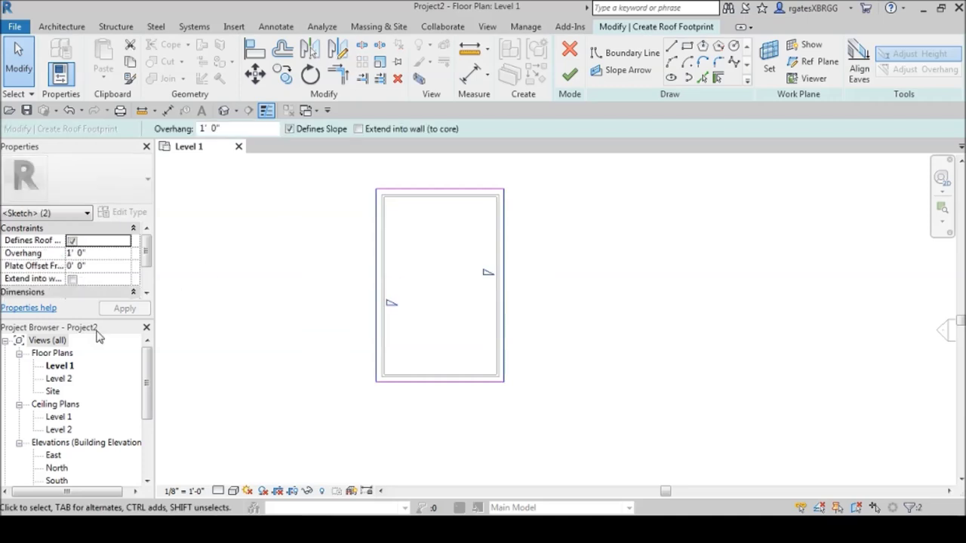
click(146, 275)
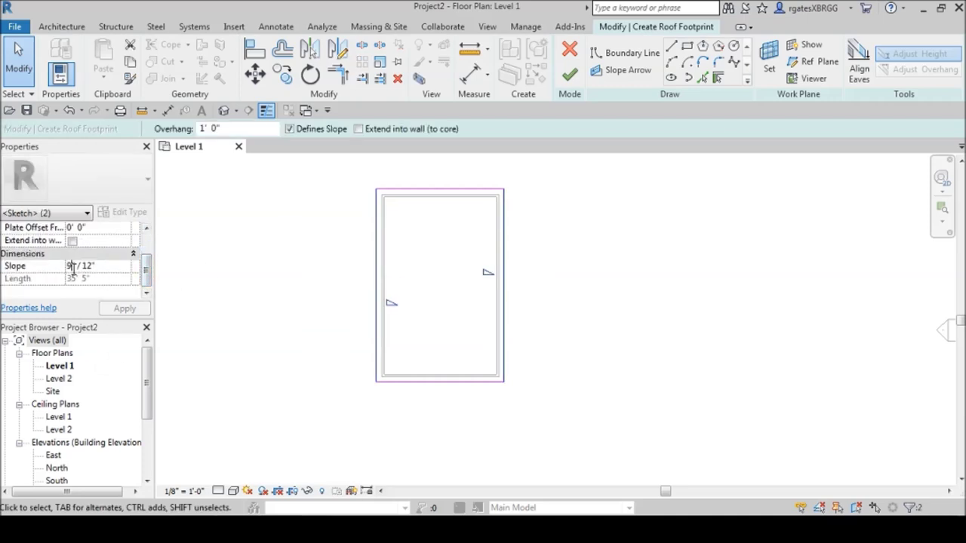
text(12)
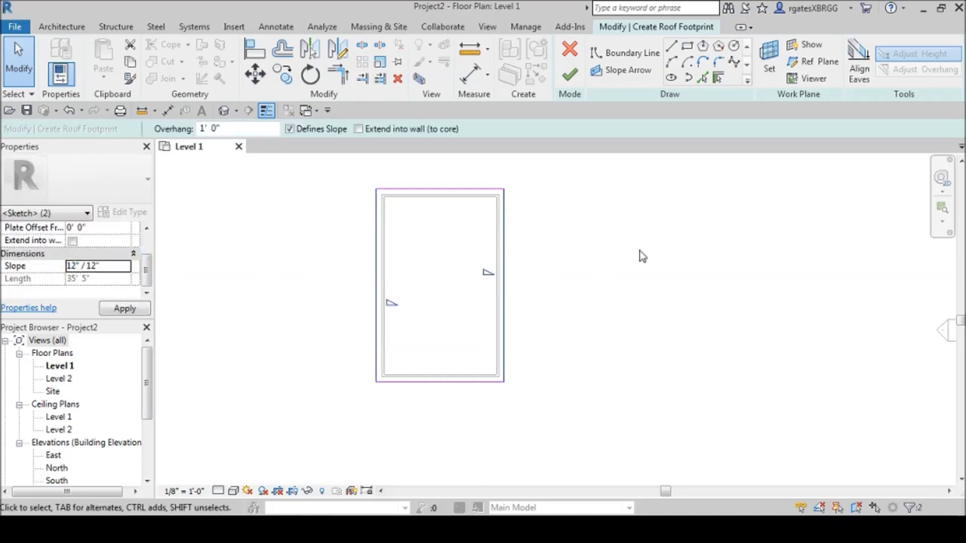
click(610, 236)
scroll(533, 244, down, 2)
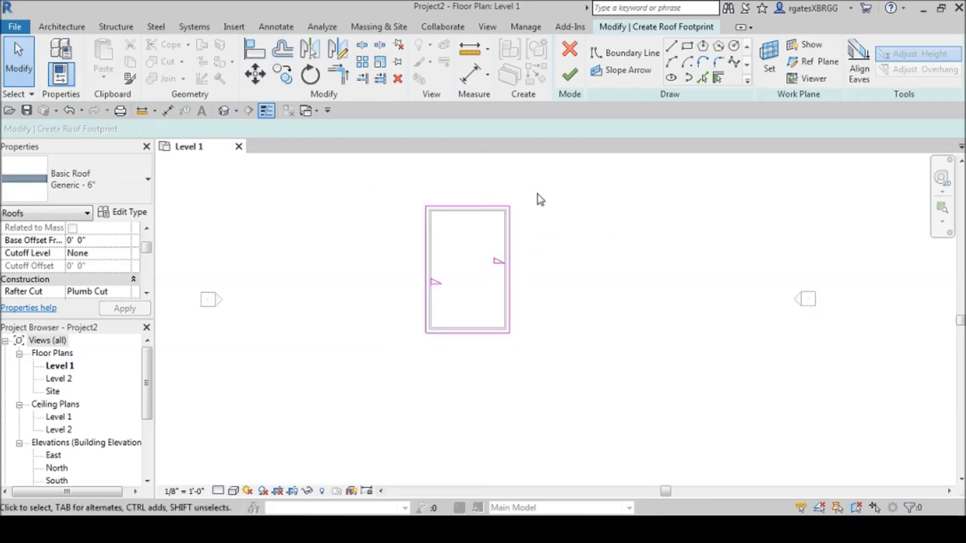
Step: Finish the roof footprint sketch and open the default 3D view to show the house from the front
click(569, 74)
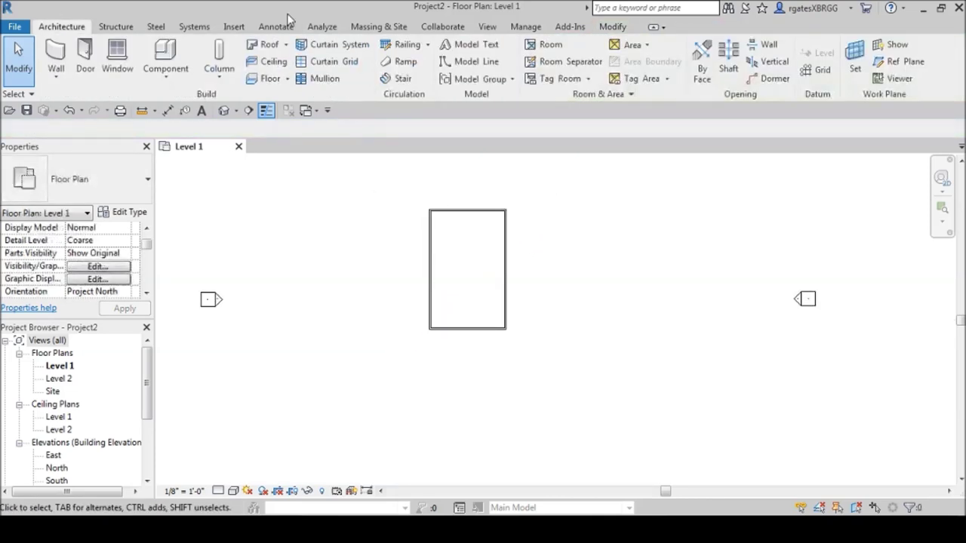
click(225, 111)
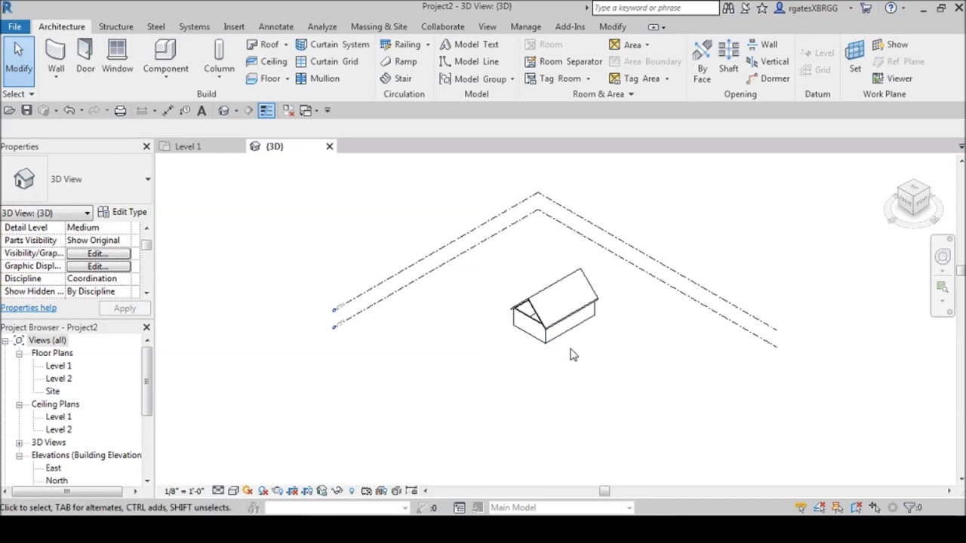
scroll(540, 347, up, 3)
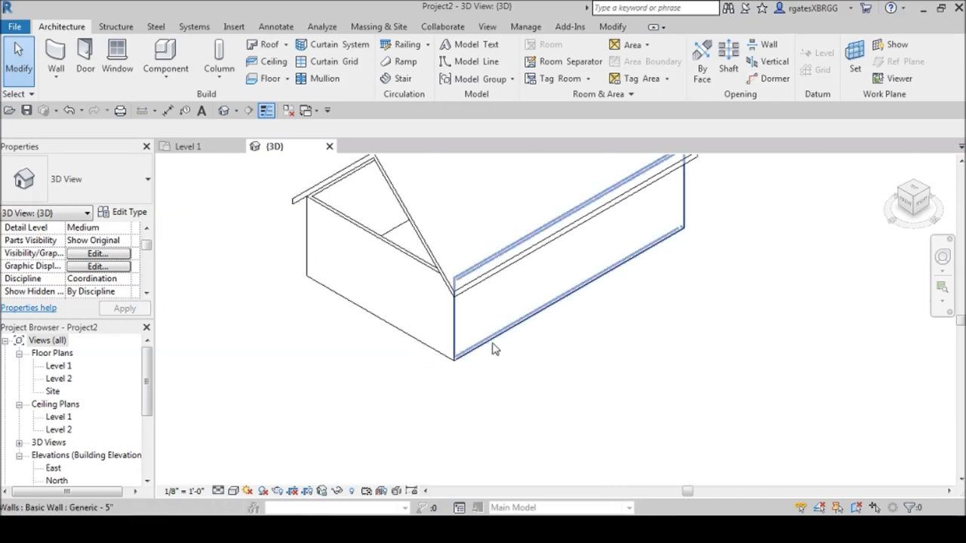
shift+middle_drag(487, 343, 545, 222)
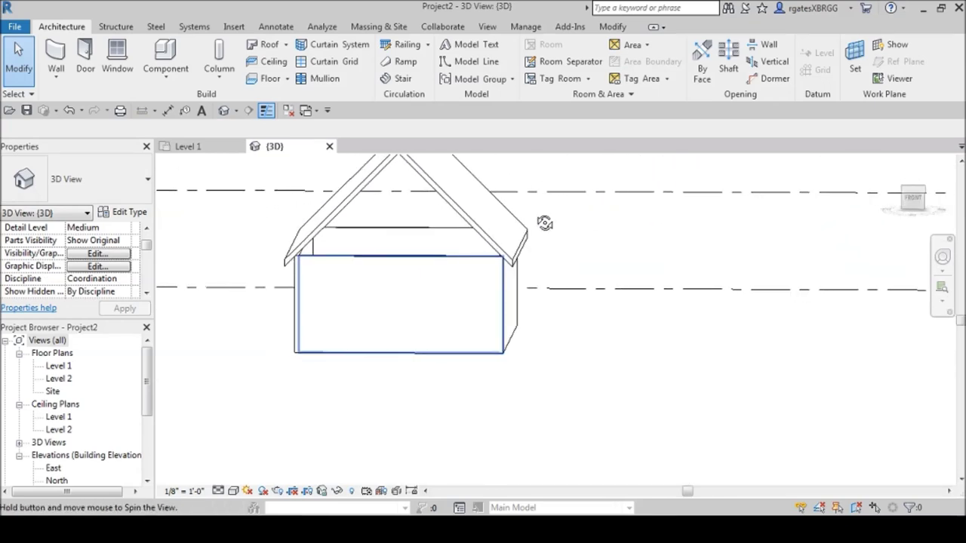
scroll(544, 222, down, 2)
Step: Set the roof's base level to Level 1
click(477, 225)
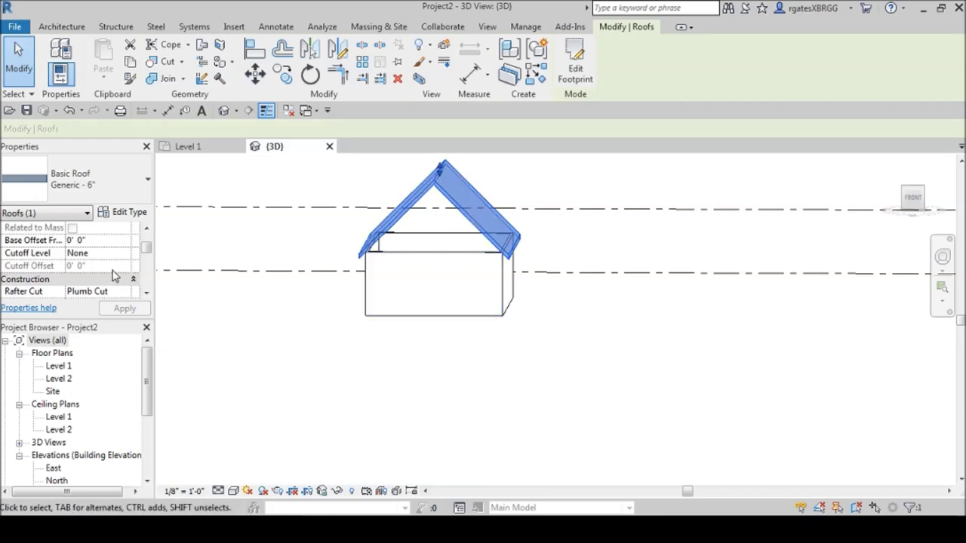
scroll(153, 249, up, 2)
click(125, 240)
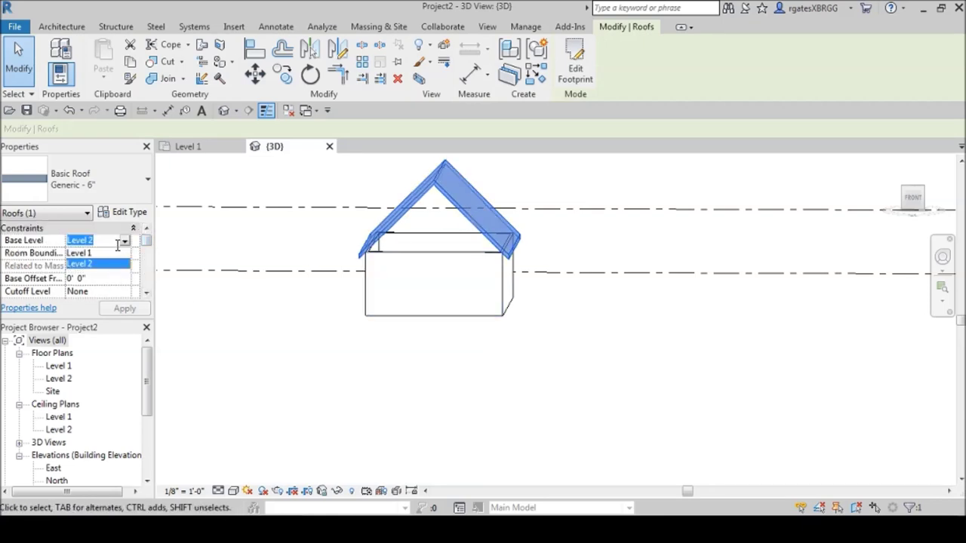
click(89, 252)
click(546, 336)
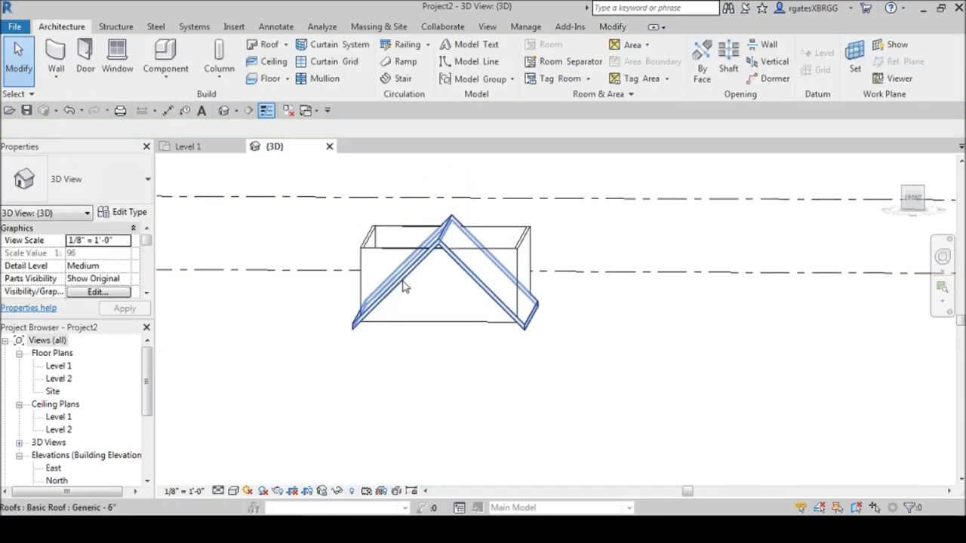
Step: In the straight front view, stretch the roof ridge upward well above Level 2 to form a steep A-frame
scroll(596, 355, up, 2)
shift+middle_drag(654, 375, 686, 352)
click(915, 198)
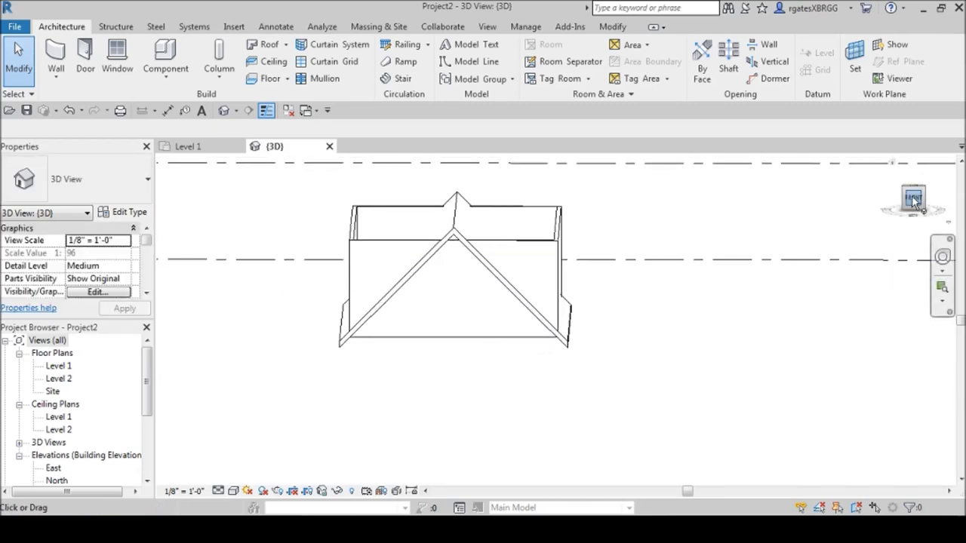
scroll(559, 351, up, 3)
scroll(600, 309, up, 4)
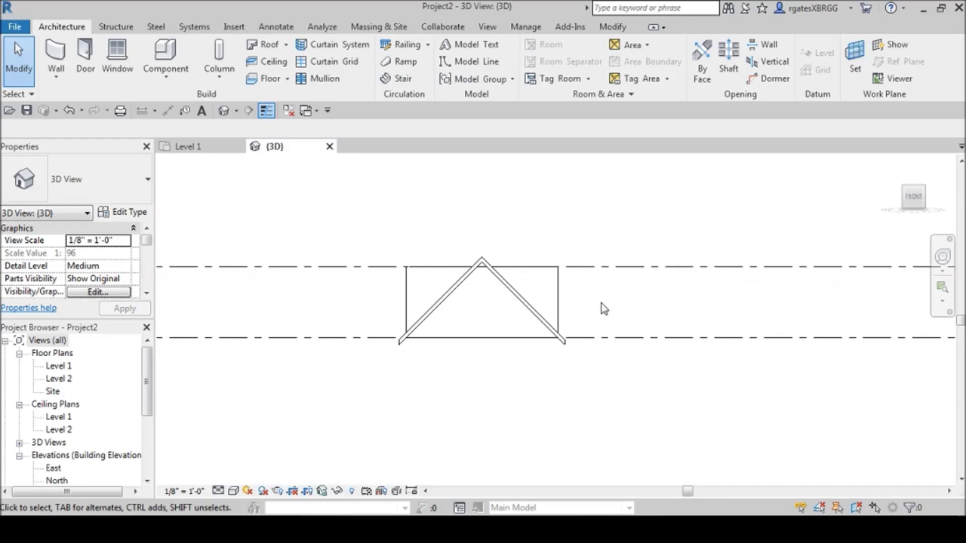
click(519, 323)
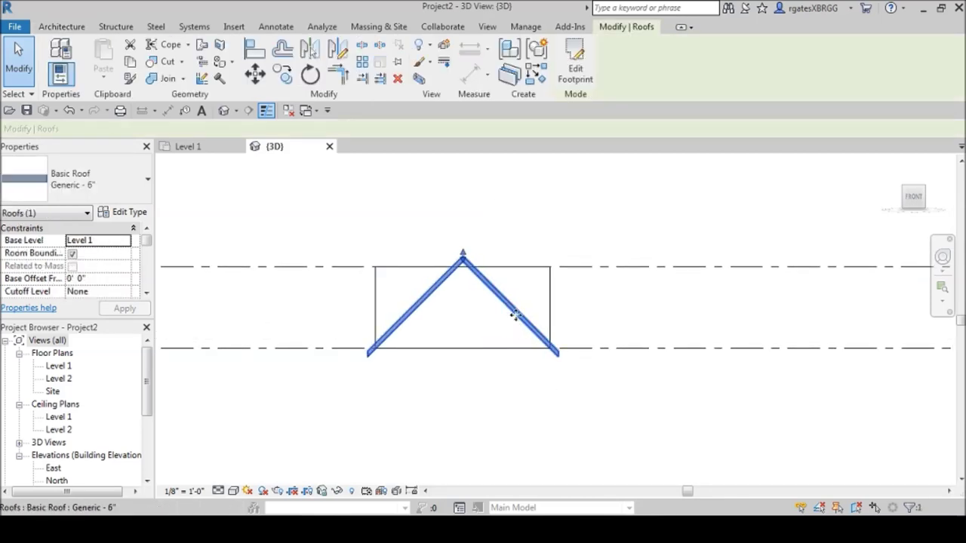
scroll(418, 296, down, 2)
drag(440, 273, 440, 217)
click(491, 211)
click(441, 231)
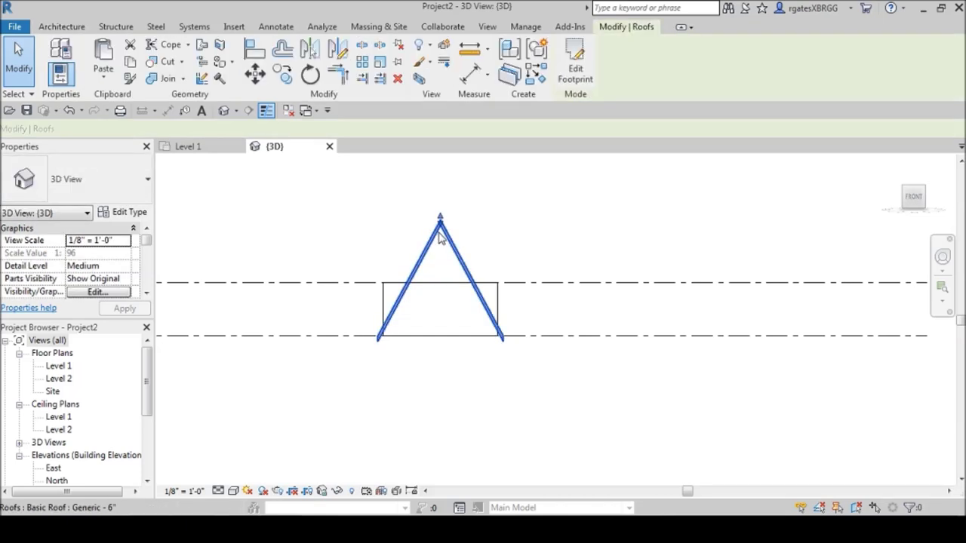
drag(444, 219, 442, 202)
key(Escape)
click(441, 206)
key(Escape)
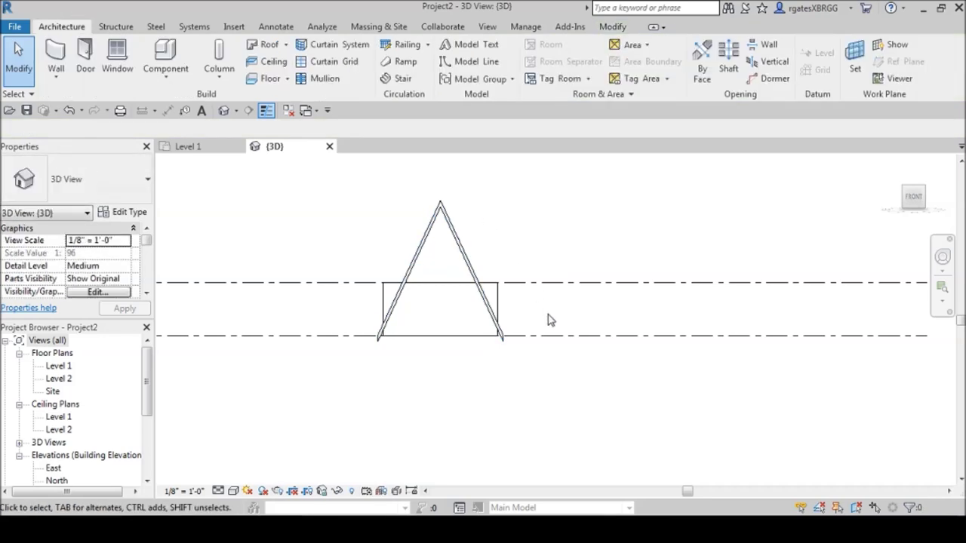
Step: Attach the tops of the right side wall and the front wall to the roof
scroll(526, 325, up, 3)
shift+middle_drag(555, 286, 552, 421)
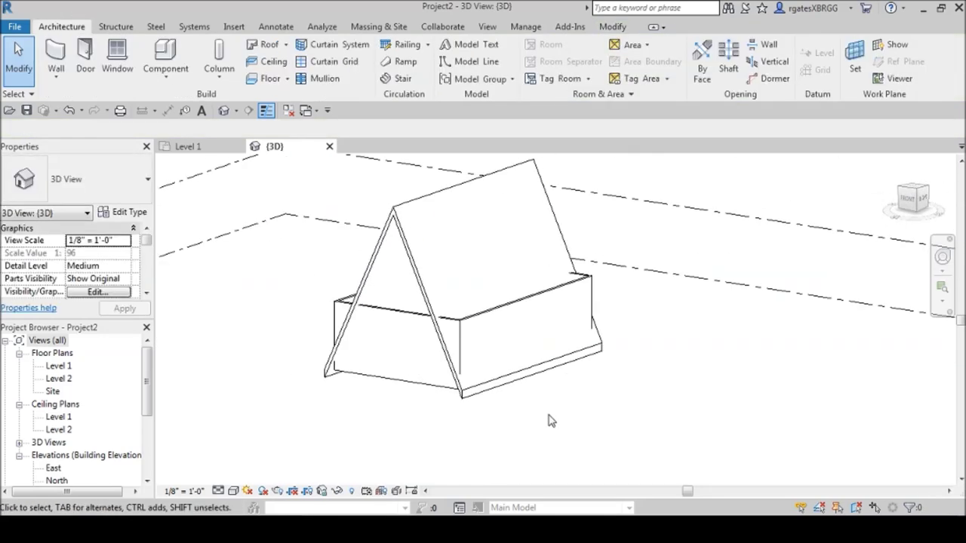
click(493, 320)
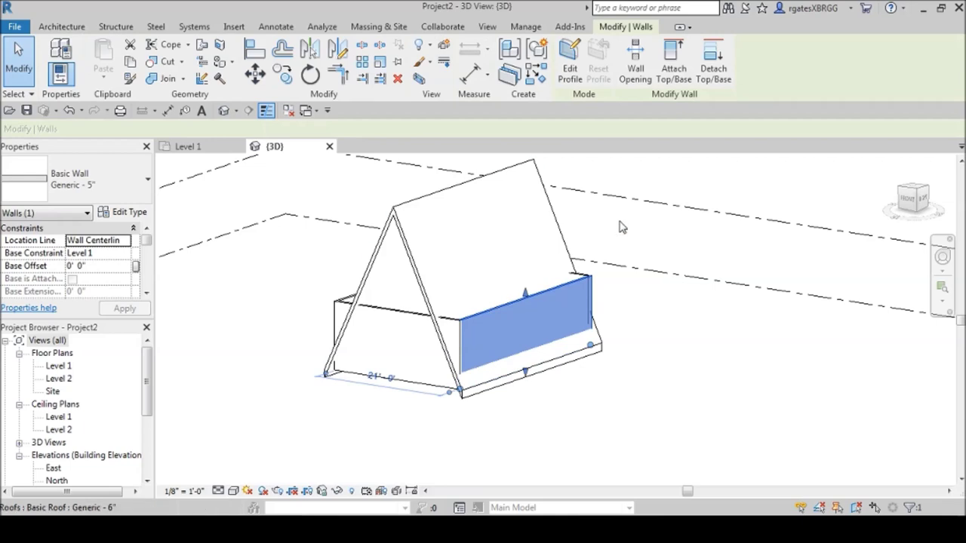
click(692, 70)
click(412, 258)
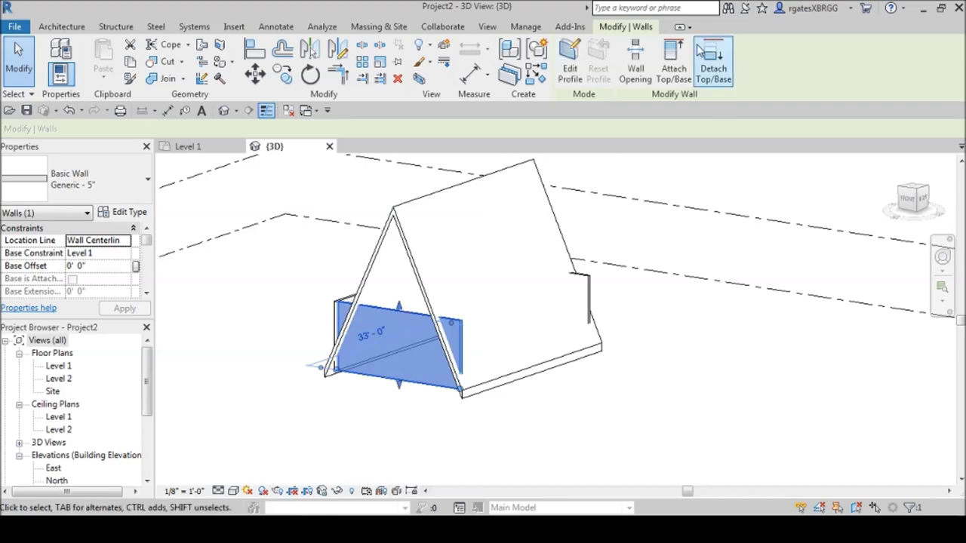
click(674, 70)
click(446, 231)
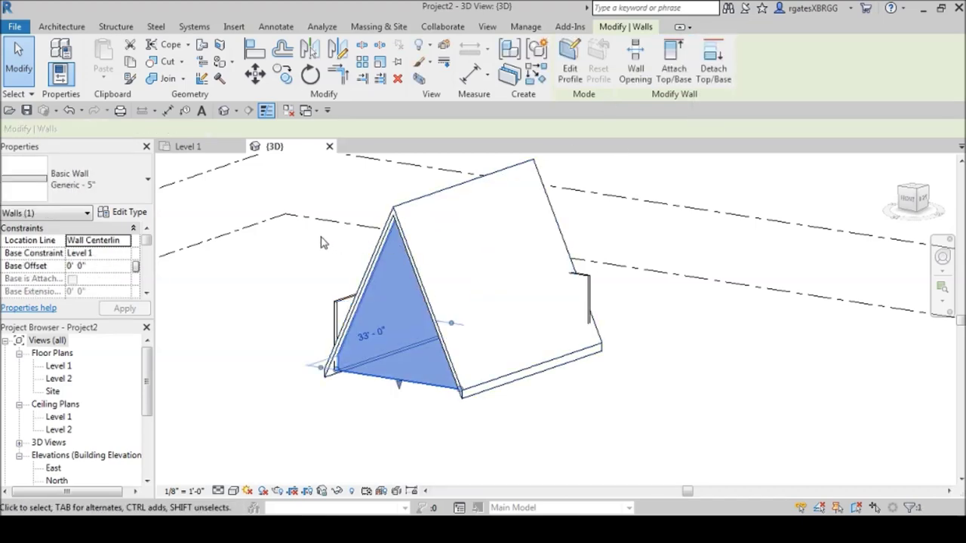
Step: Attach the tops of the left side wall and the back wall to the roof
shift+middle_drag(312, 243, 234, 388)
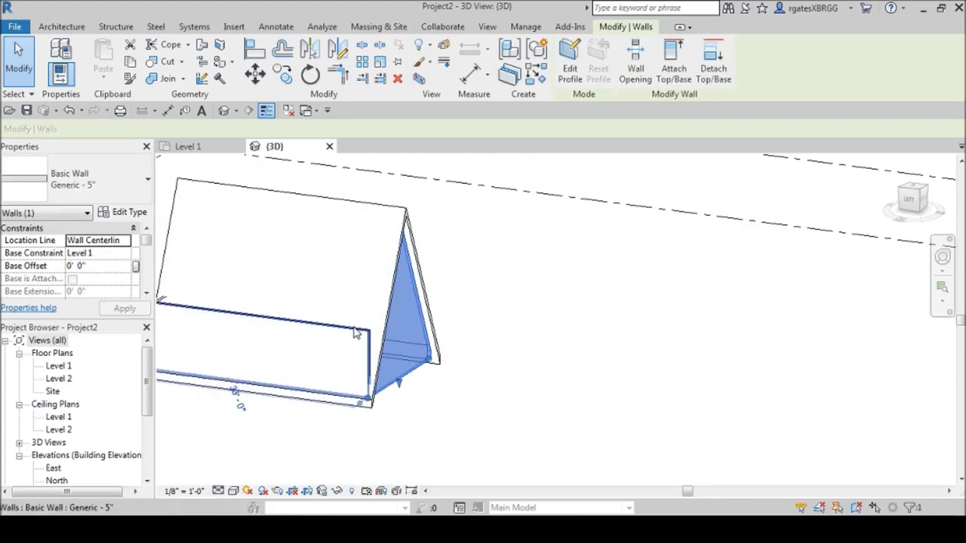
click(233, 389)
click(674, 70)
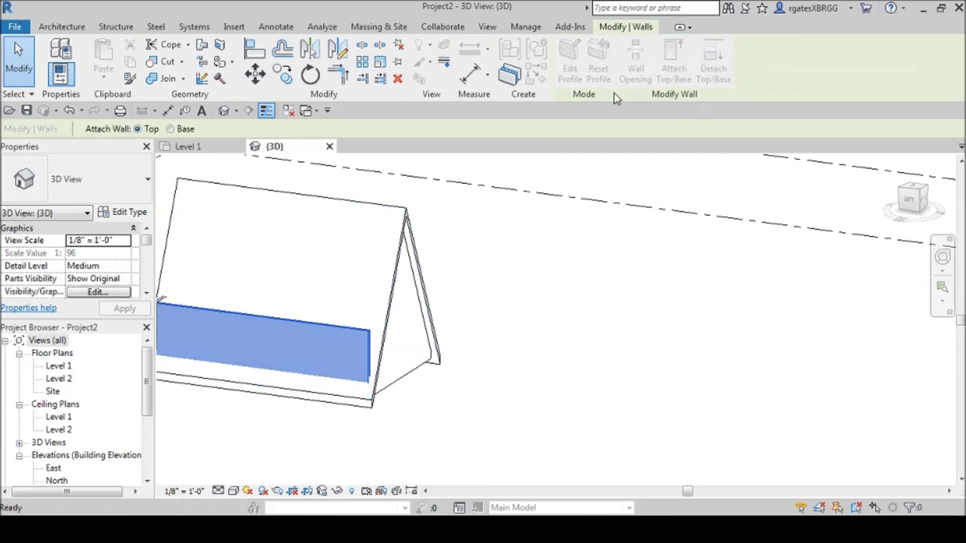
click(407, 234)
shift+middle_drag(408, 236, 470, 372)
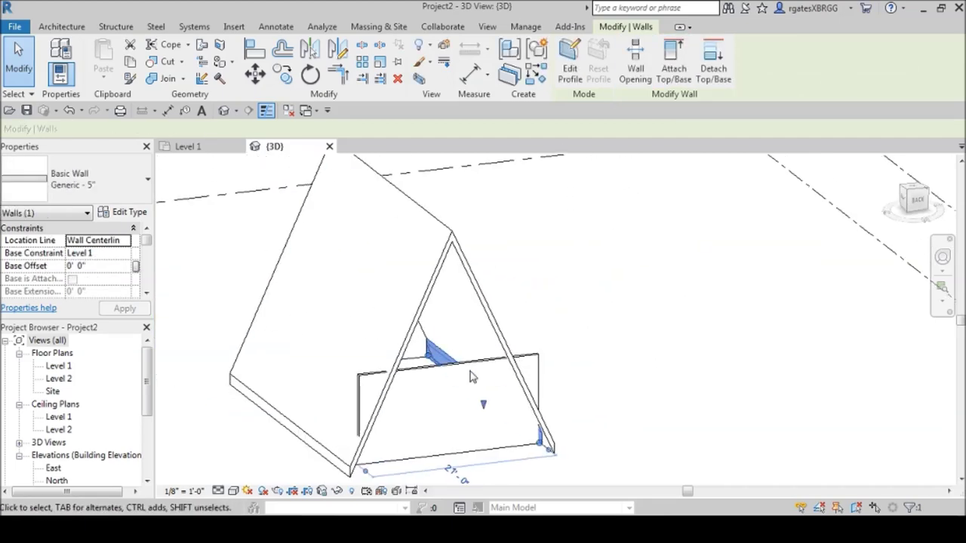
click(428, 367)
click(674, 70)
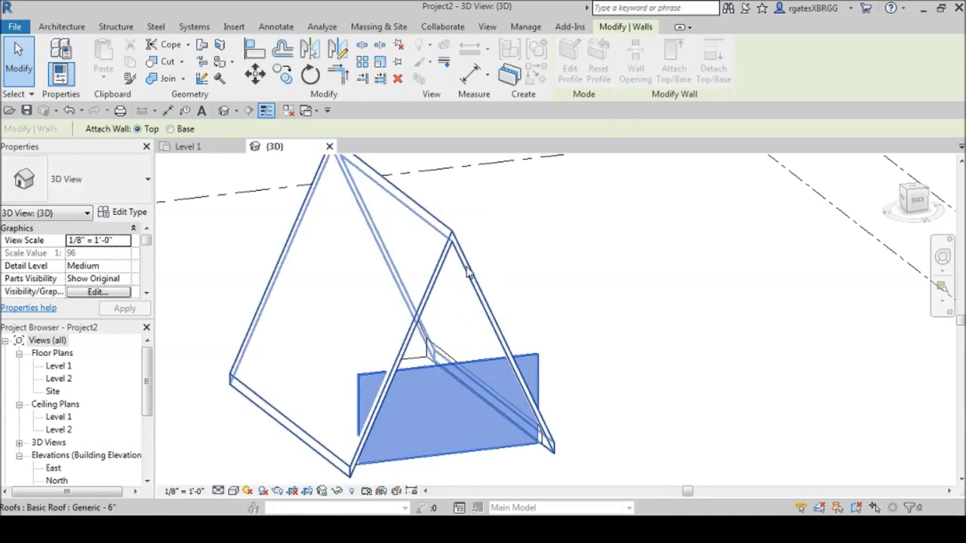
click(470, 276)
scroll(469, 277, down, 3)
key(Escape)
Step: Examine the walls attached to the roof from several sides of the house
shift+middle_drag(453, 301, 585, 335)
scroll(586, 335, up, 3)
shift+middle_drag(675, 371, 388, 274)
click(481, 392)
scroll(597, 388, down, 2)
scroll(554, 327, up, 5)
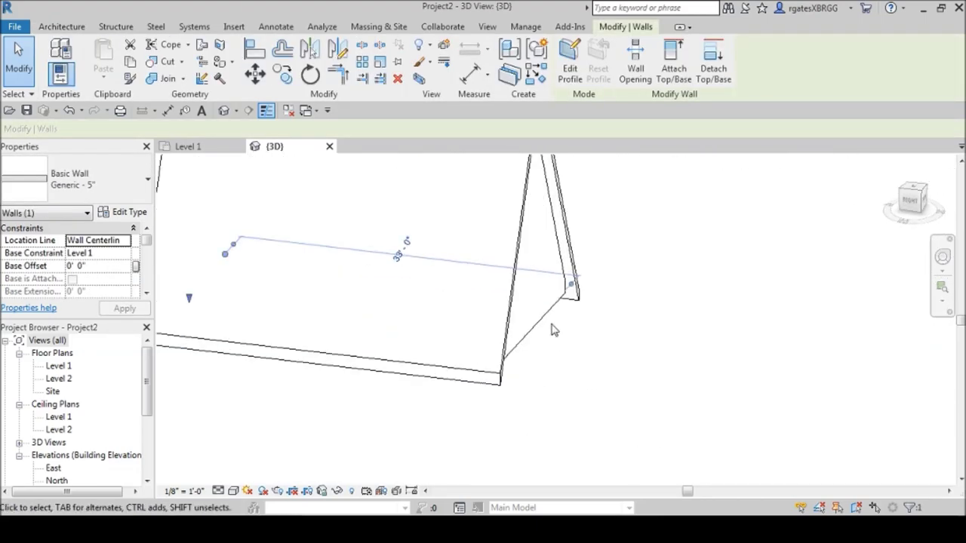
shift+middle_drag(636, 329, 528, 384)
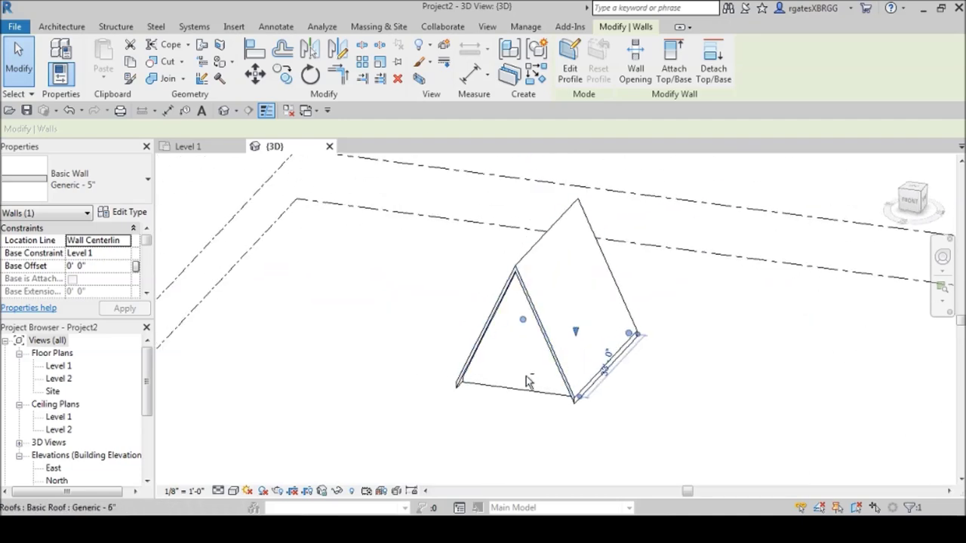
Step: Change the front gable wall to the Curtain Wall 1 type, and finally to the Storefront curtain wall type
click(526, 393)
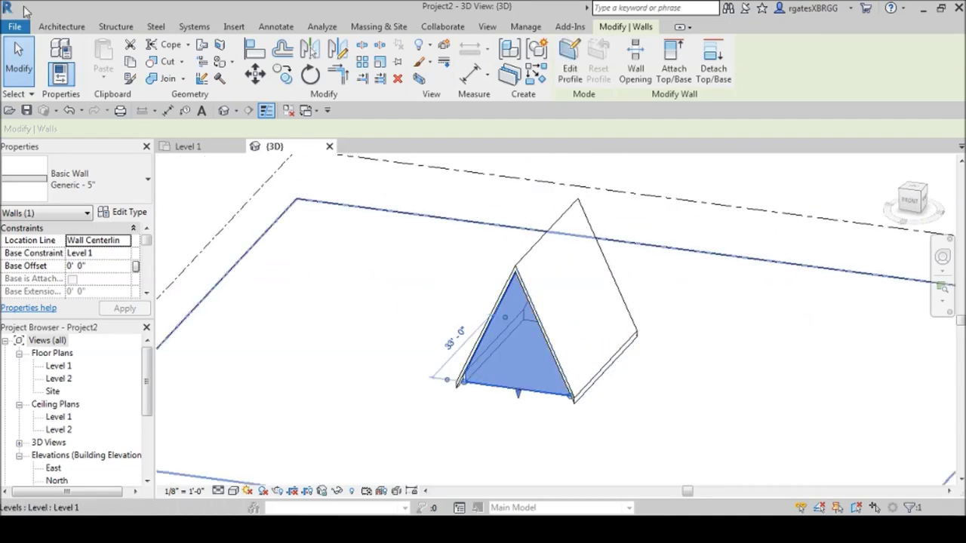
click(106, 179)
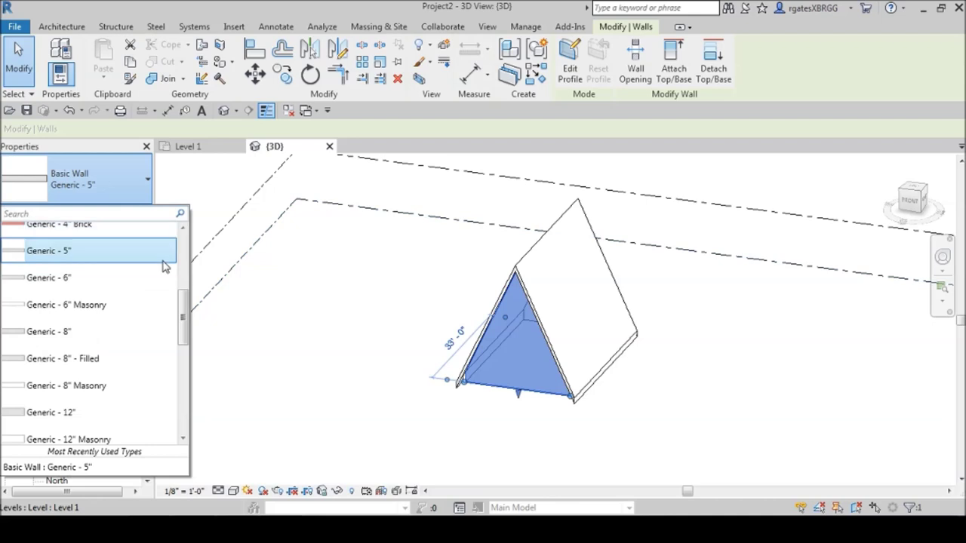
drag(181, 303, 180, 391)
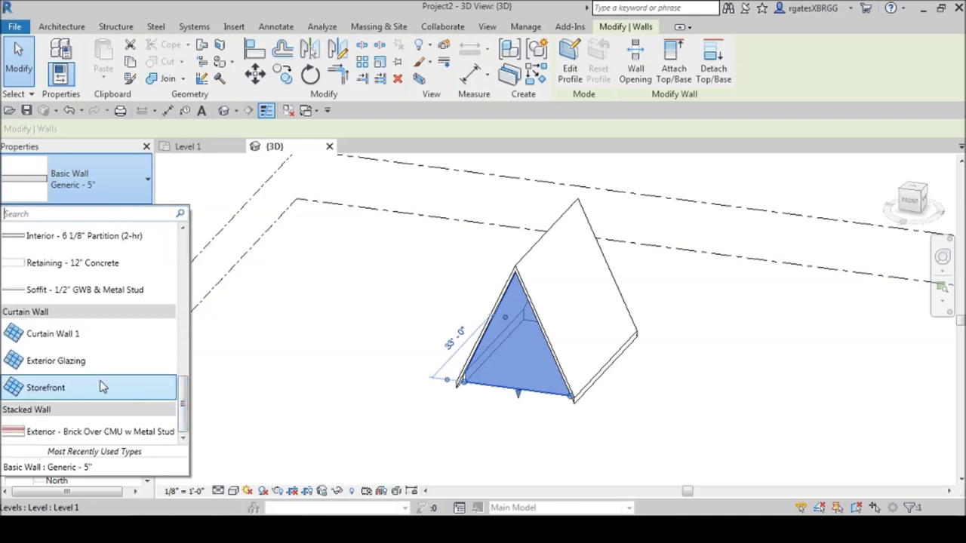
click(45, 334)
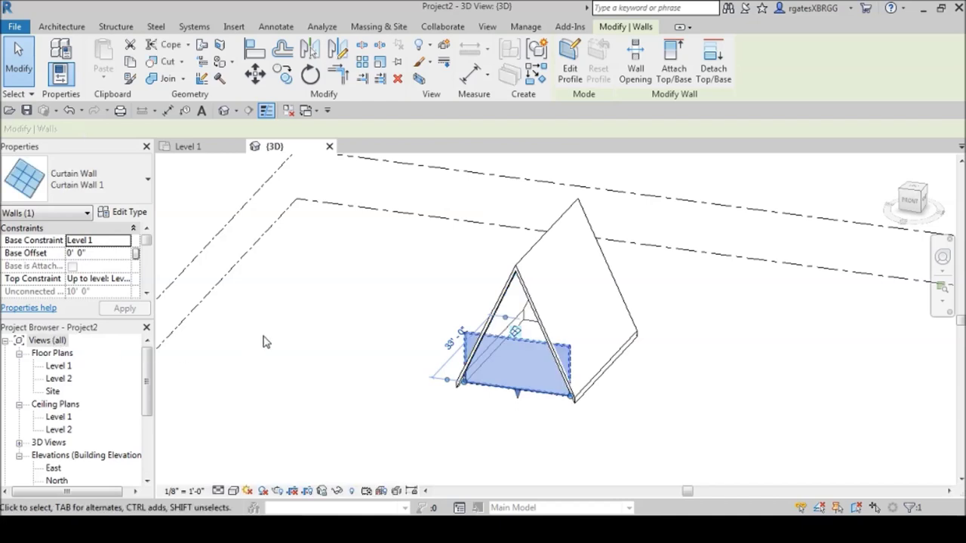
click(117, 181)
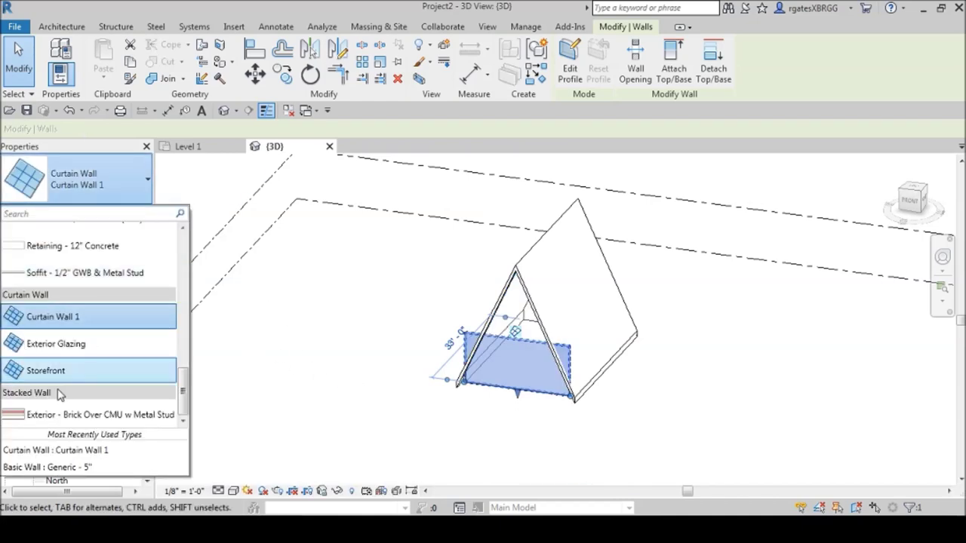
click(45, 371)
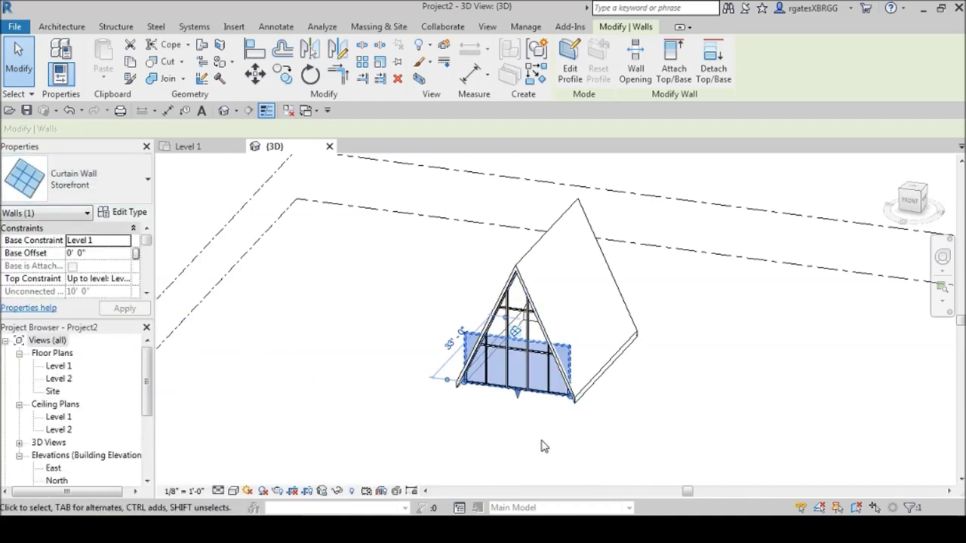
scroll(538, 440, up, 3)
click(572, 424)
scroll(515, 324, up, 2)
scroll(513, 256, up, 2)
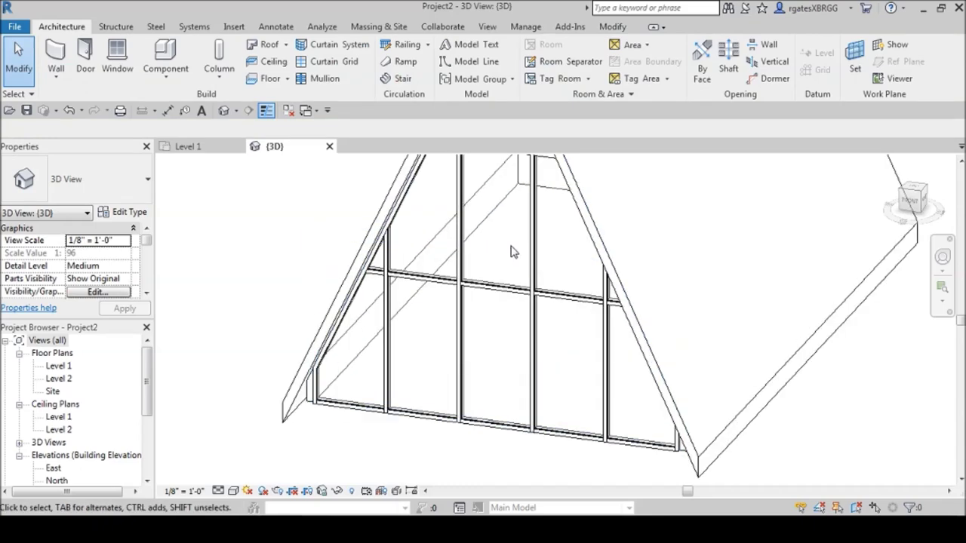
Step: Examine the house in the Level 1 floor plan and from the front in the 3D view
scroll(519, 305, down, 3)
shift+middle_drag(519, 305, 669, 369)
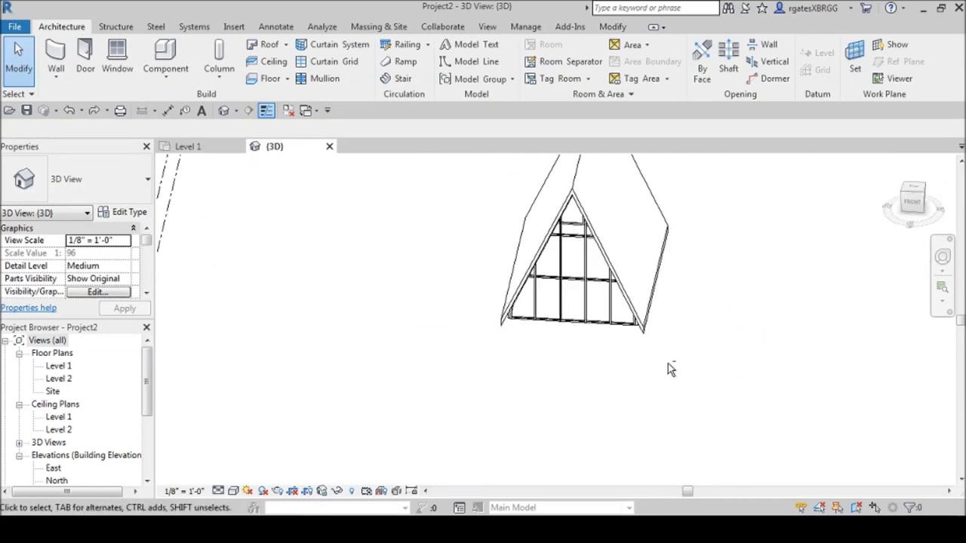
double_click(53, 366)
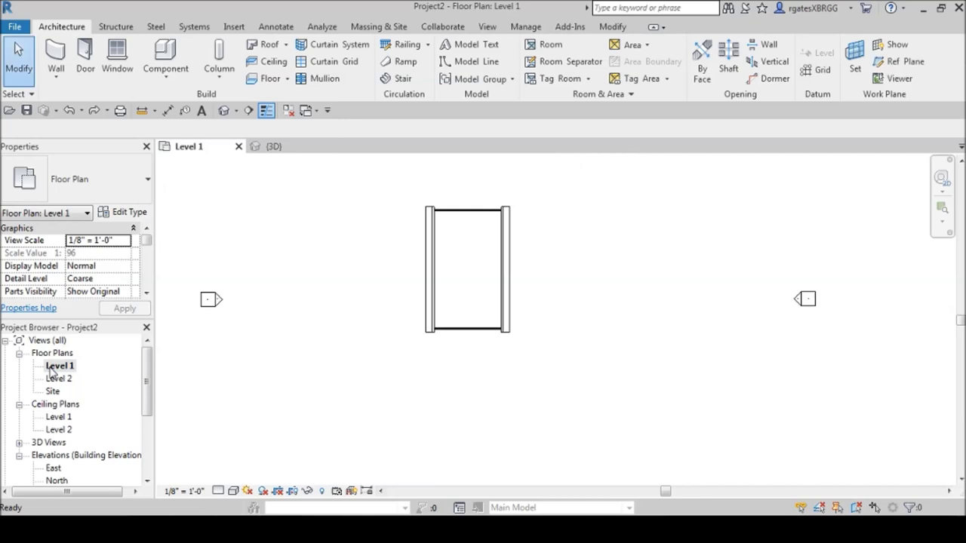
scroll(540, 332, up, 1)
scroll(543, 355, down, 2)
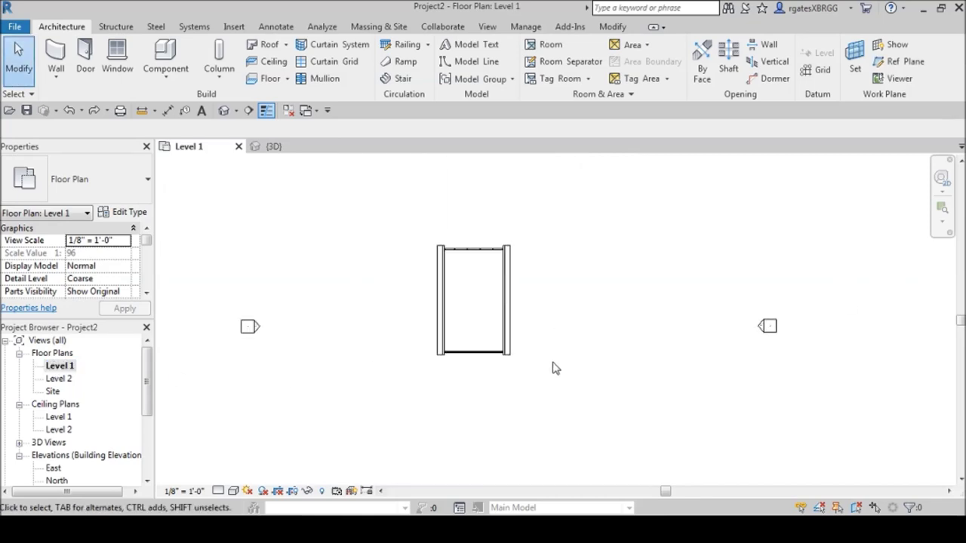
click(273, 147)
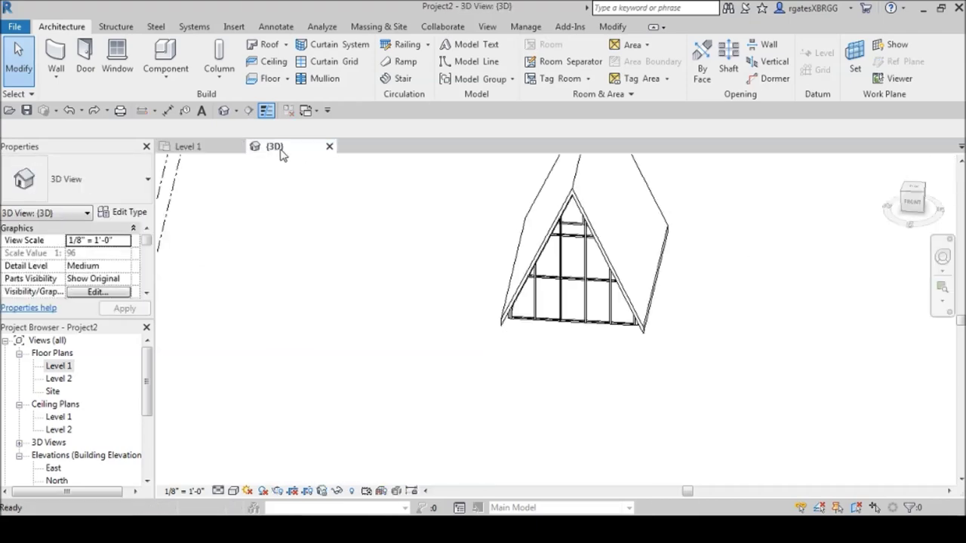
shift+middle_drag(577, 268, 686, 267)
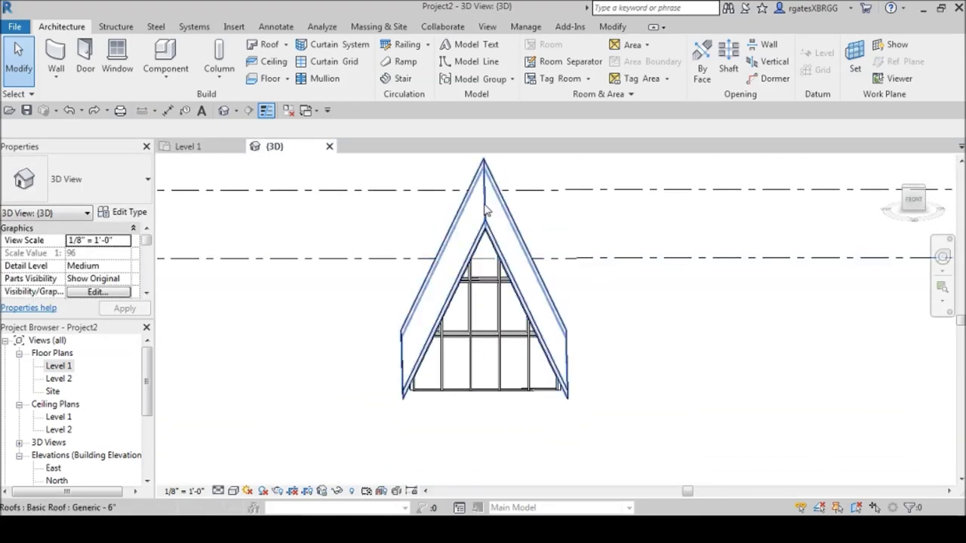
scroll(483, 202, down, 3)
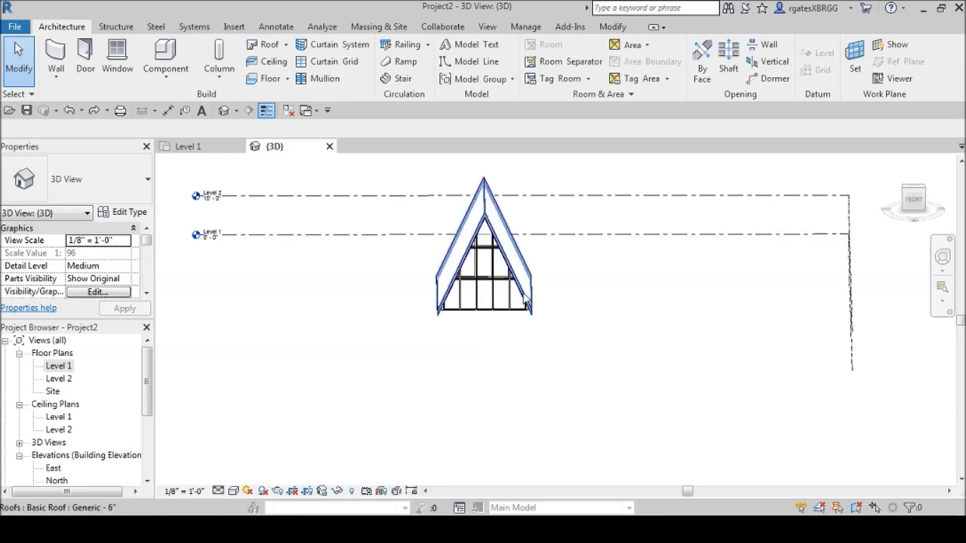
Step: Set the work plane by picking the roof's right-hand slope in the 3D view
scroll(536, 305, down, 1)
scroll(530, 311, up, 3)
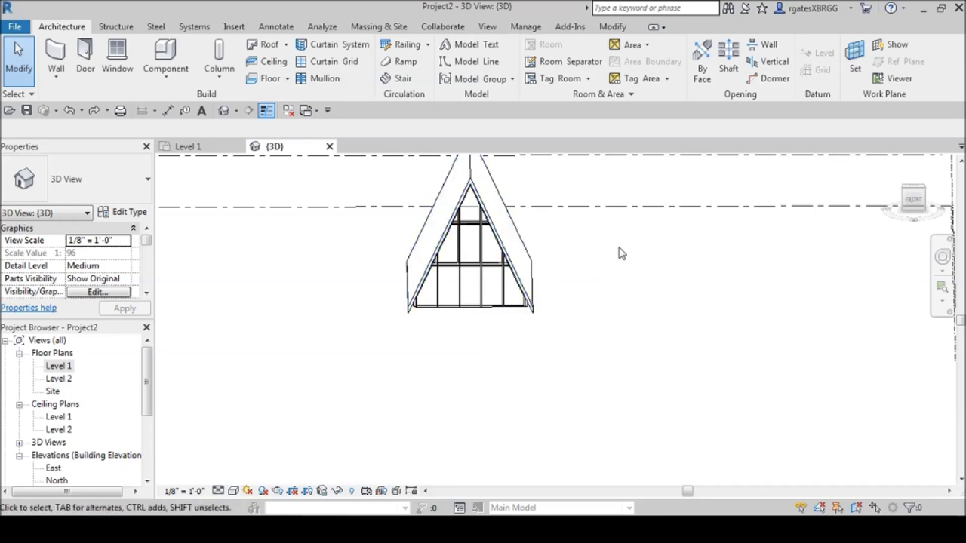
scroll(566, 253, up, 2)
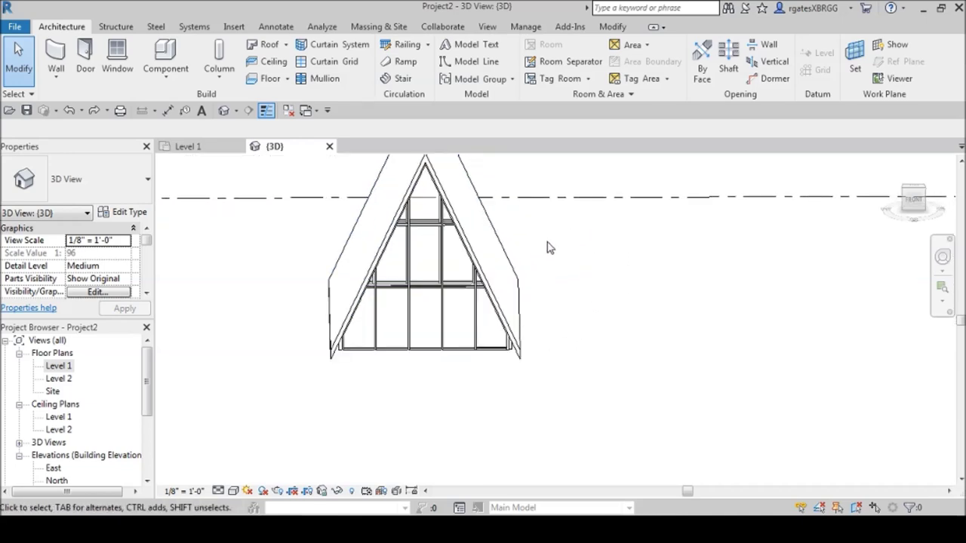
scroll(551, 293, down, 2)
shift+middle_drag(551, 294, 589, 368)
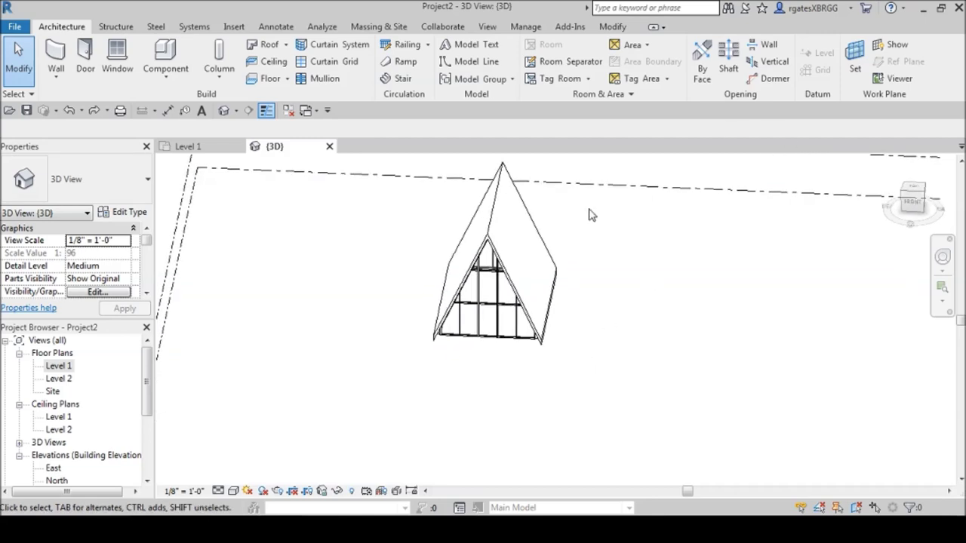
click(124, 29)
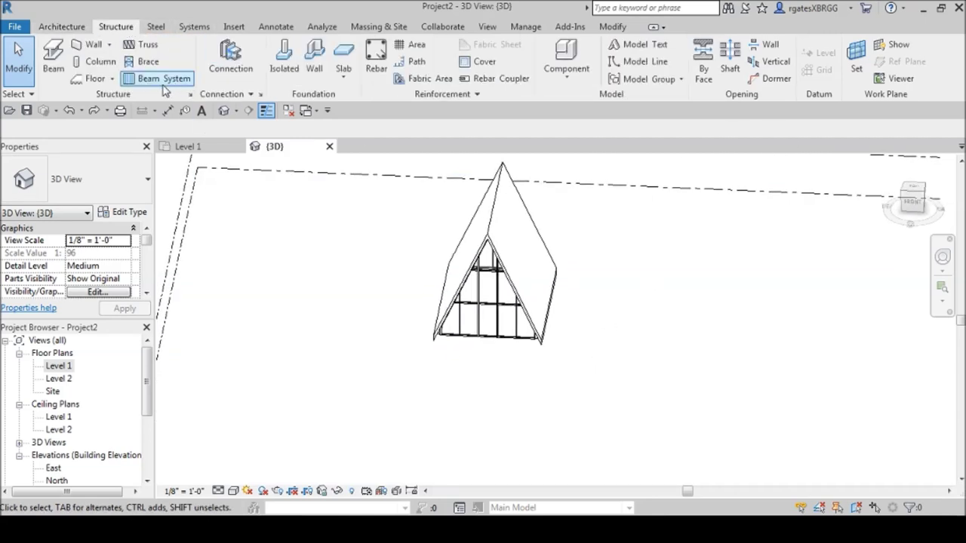
click(855, 68)
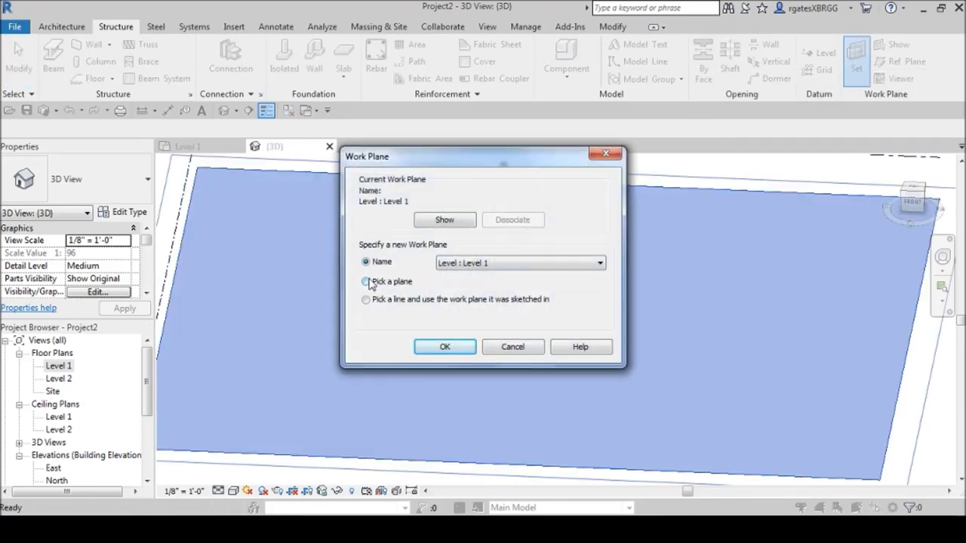
click(453, 353)
scroll(497, 220, up, 6)
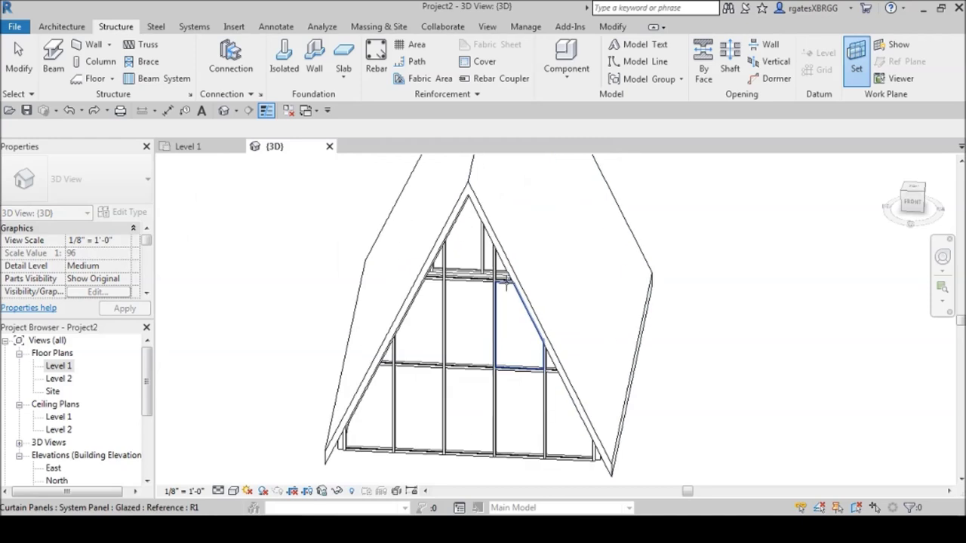
scroll(510, 262, down, 3)
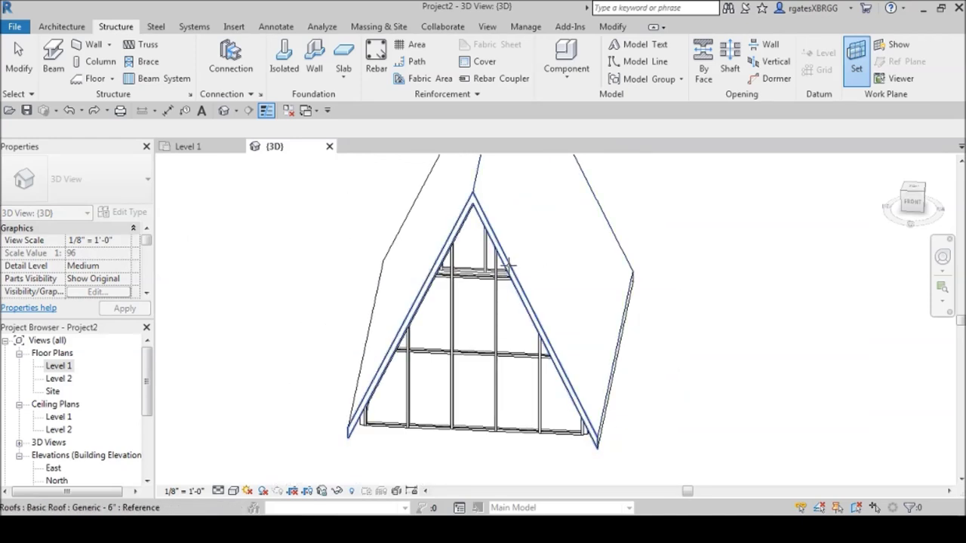
click(508, 266)
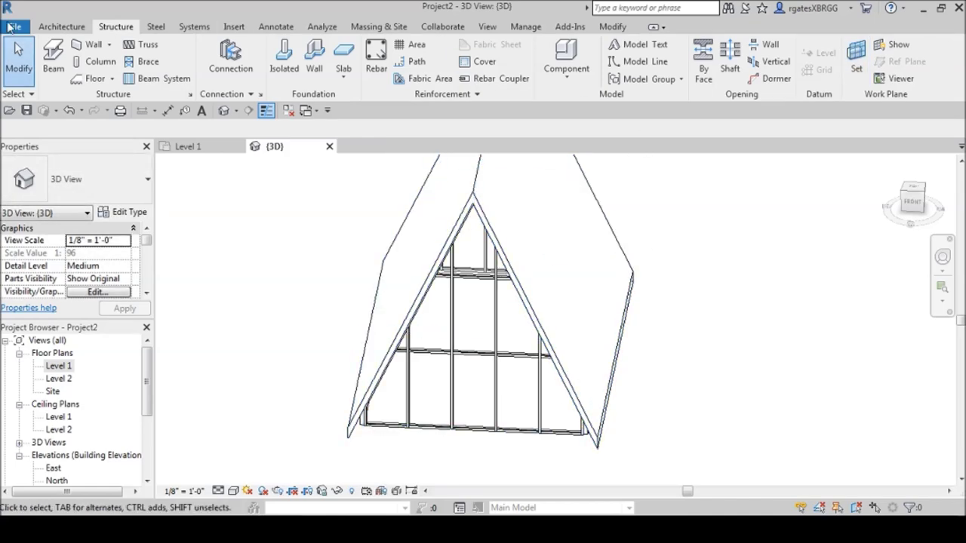
Step: Create a structural beam system on the right-hand roof slope, picking the chain of the slope's edges as its boundary
click(164, 80)
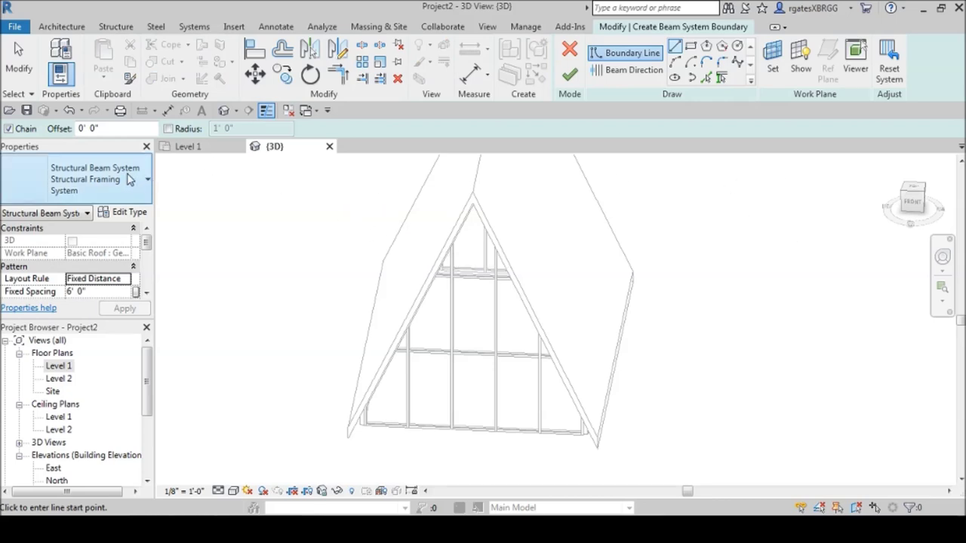
drag(143, 250, 147, 262)
click(113, 278)
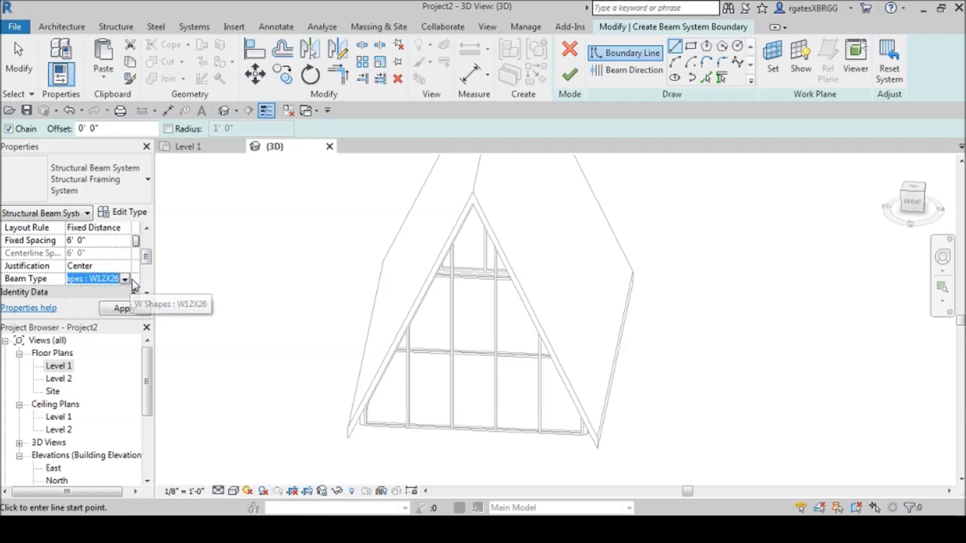
scroll(151, 241, down, 2)
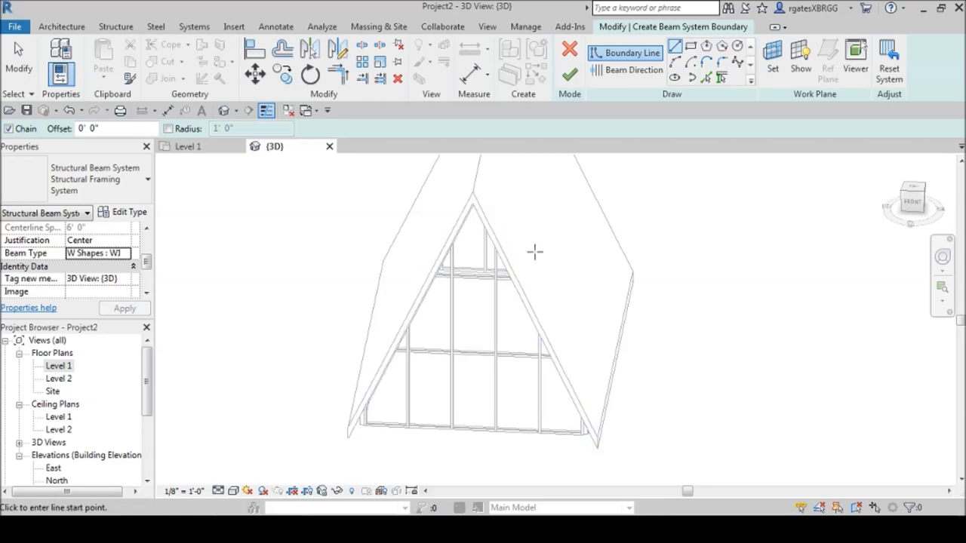
click(707, 79)
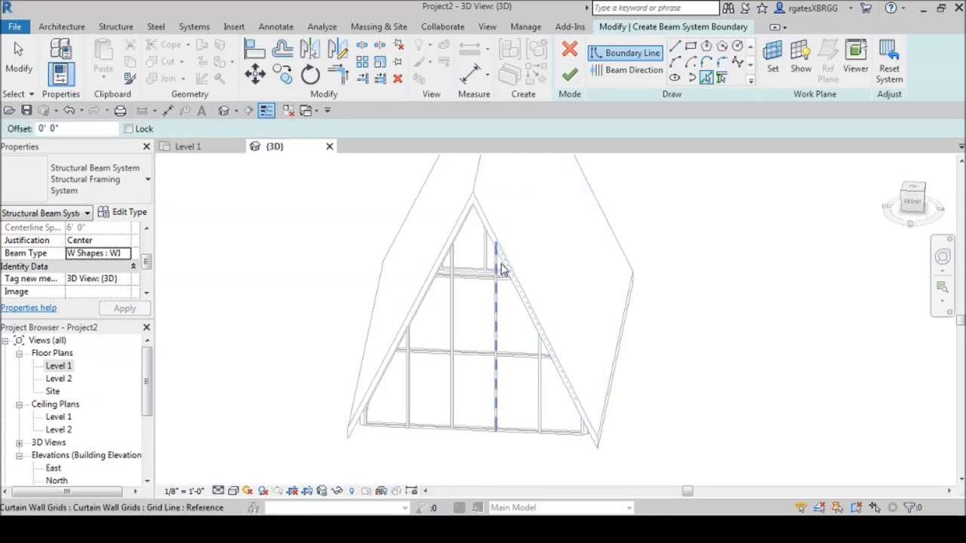
key(Tab)
key(Tab)
key(Tab)
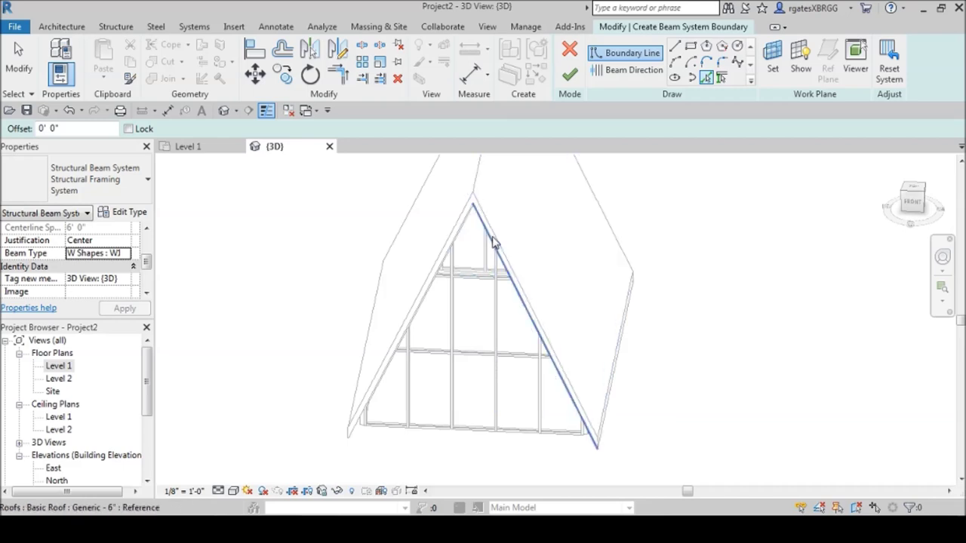
click(494, 242)
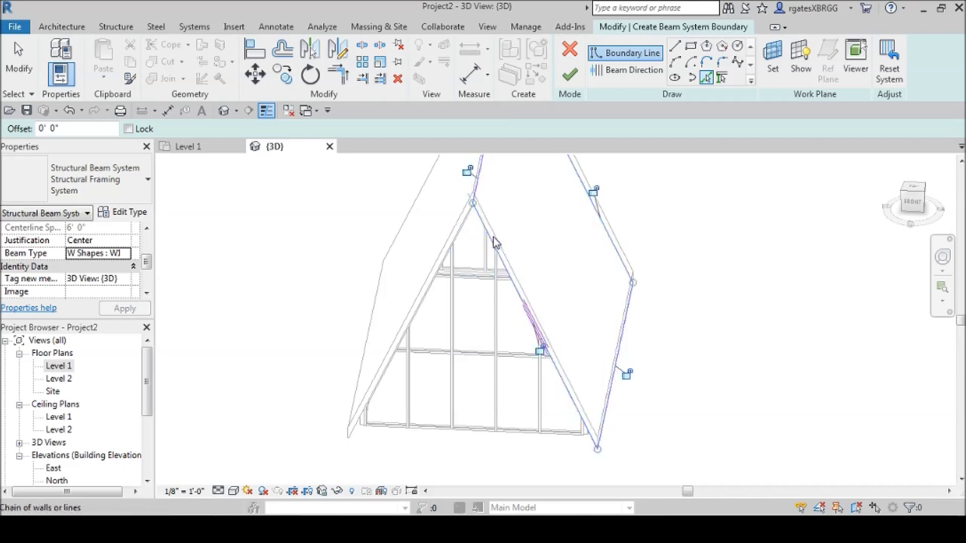
click(634, 70)
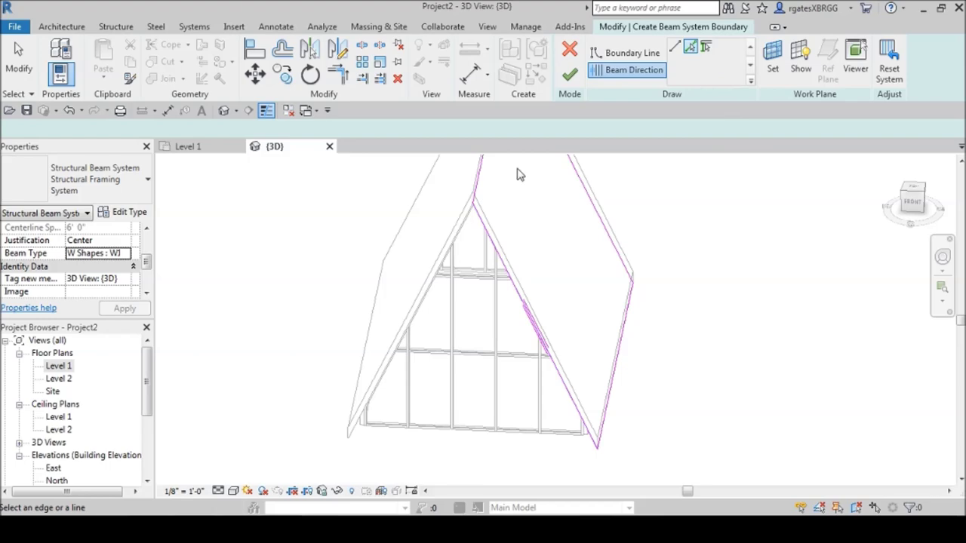
click(572, 75)
click(690, 345)
Step: Examine the beams under the roof slope from below, along with the beam system's type properties
scroll(617, 421, up, 2)
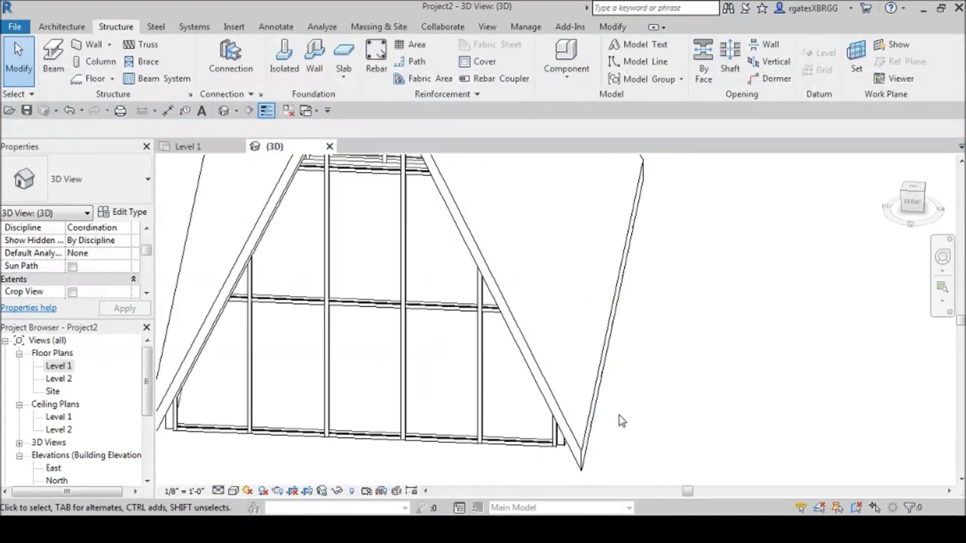
shift+middle_drag(638, 419, 468, 305)
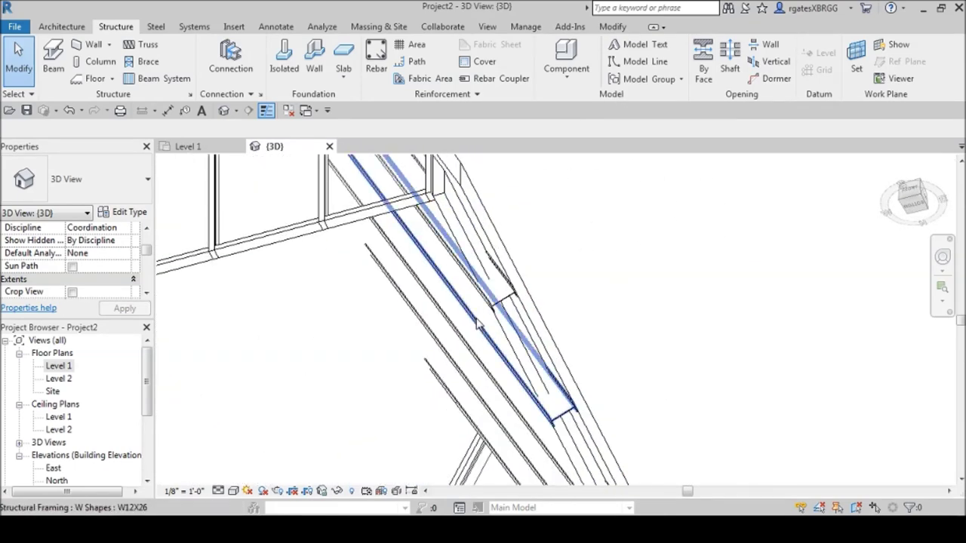
key(Tab)
click(499, 276)
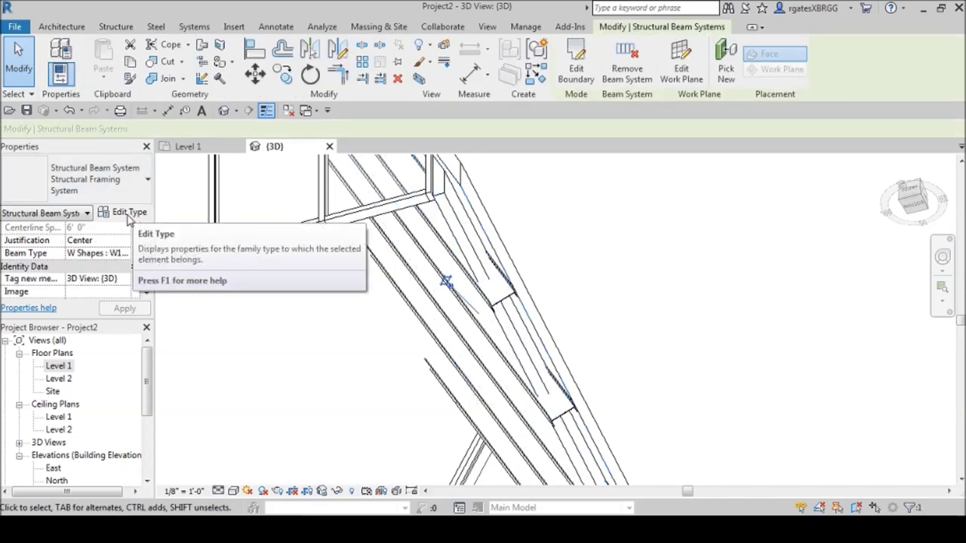
key(Escape)
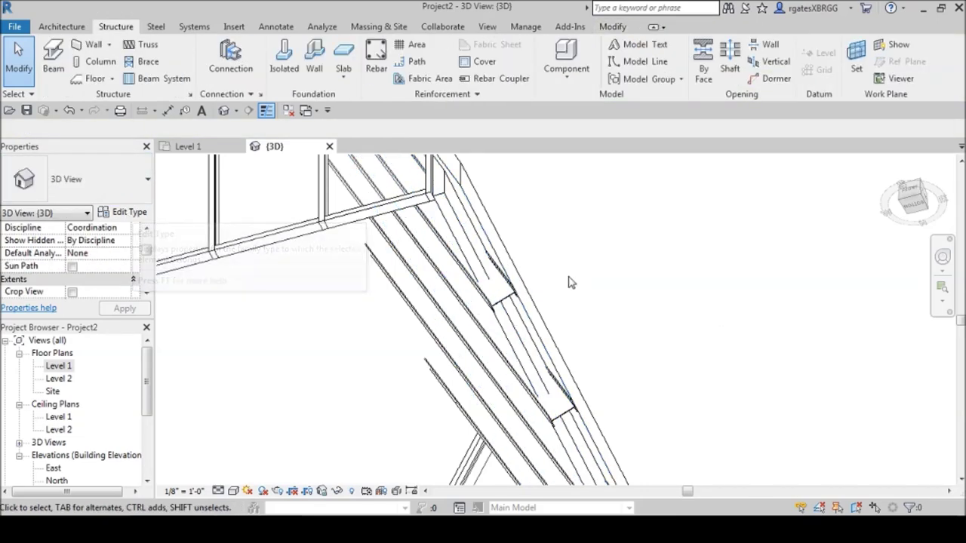
click(500, 270)
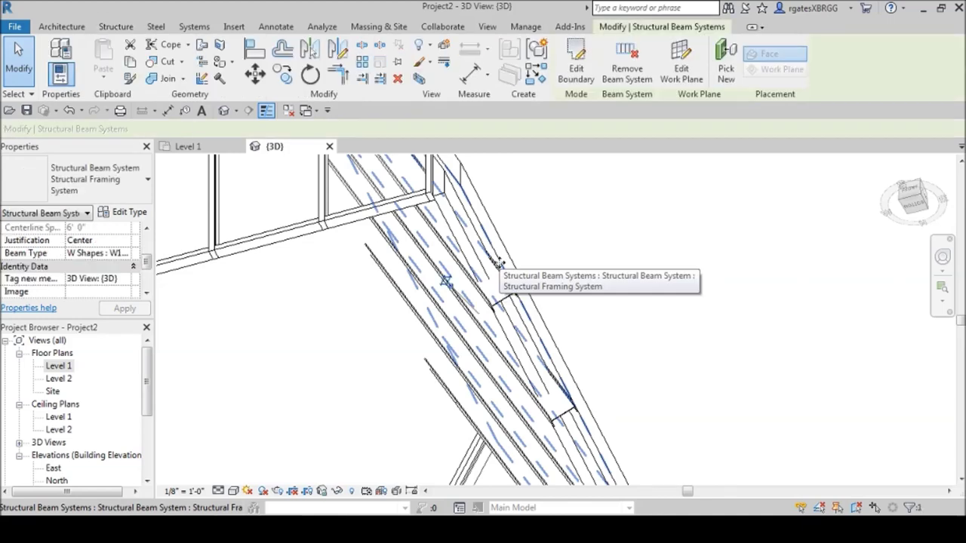
click(125, 212)
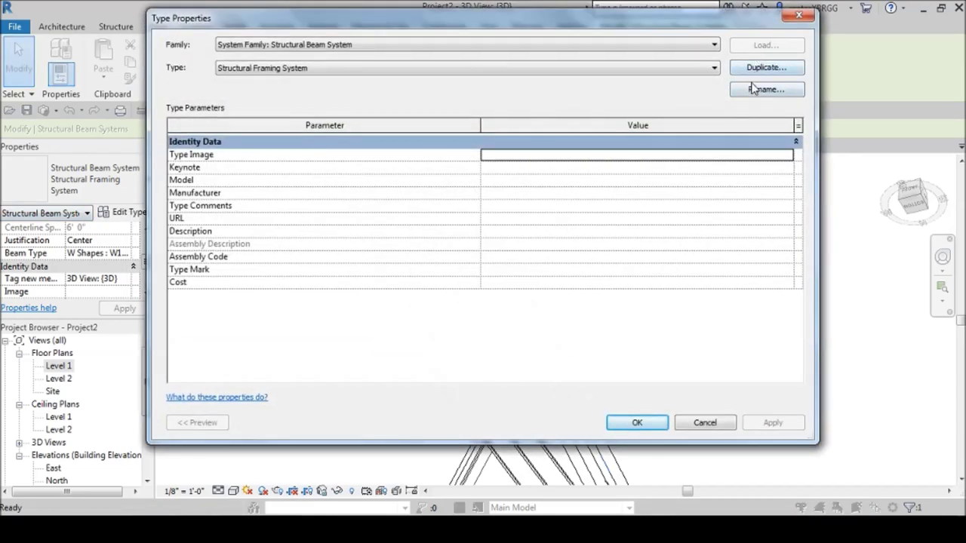
click(704, 423)
click(729, 224)
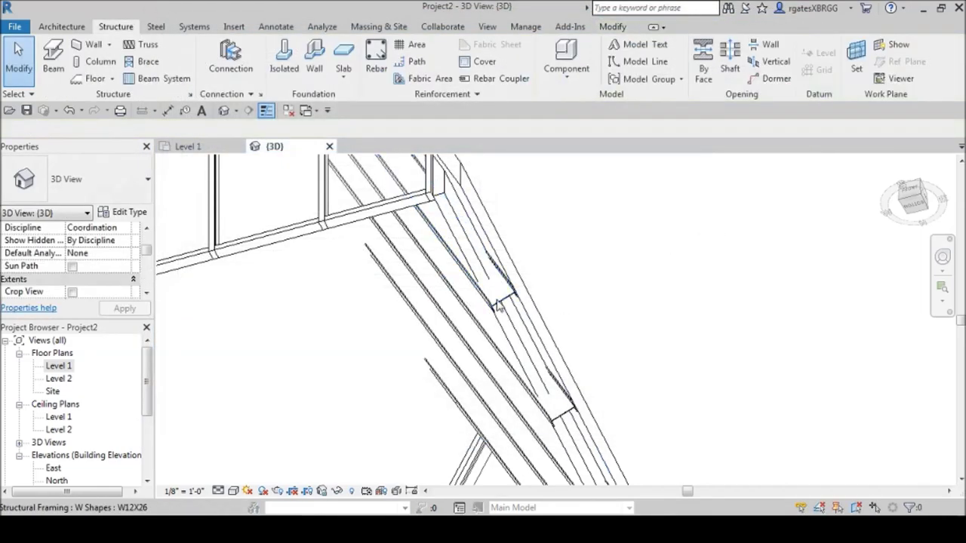
Step: Select the W12X26 beam nearest the roof edge and browse for a replacement family in the Structural Framing Wood library folder
click(513, 298)
click(523, 281)
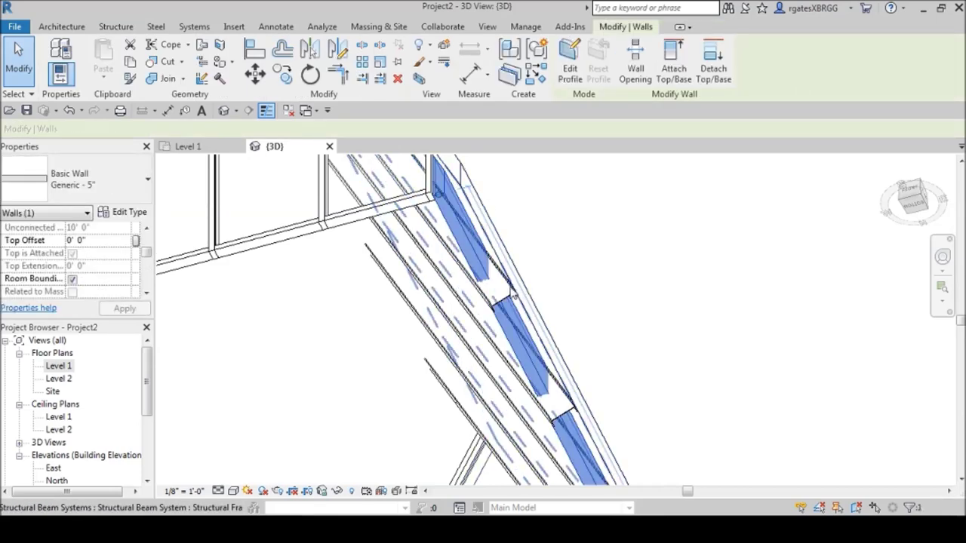
key(Escape)
click(442, 280)
key(Escape)
click(491, 301)
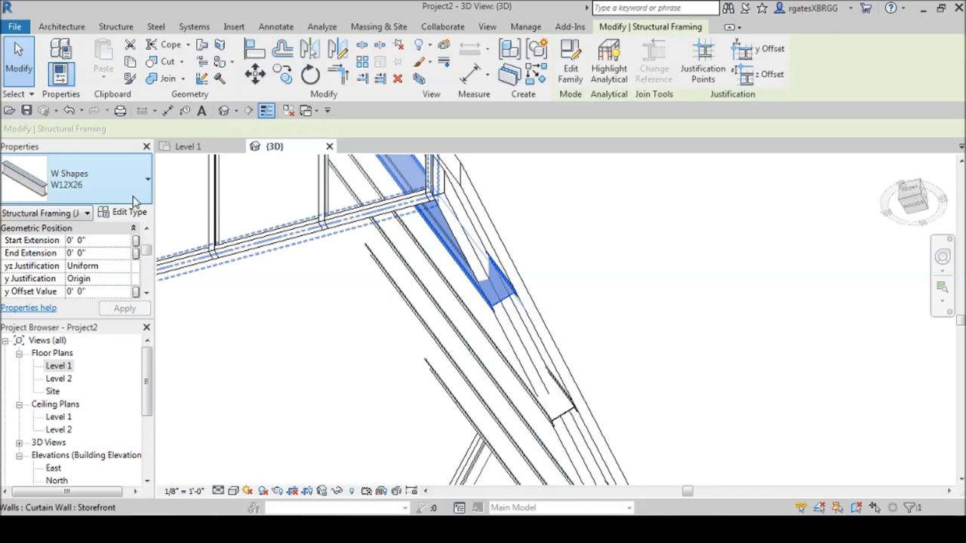
click(129, 212)
click(758, 46)
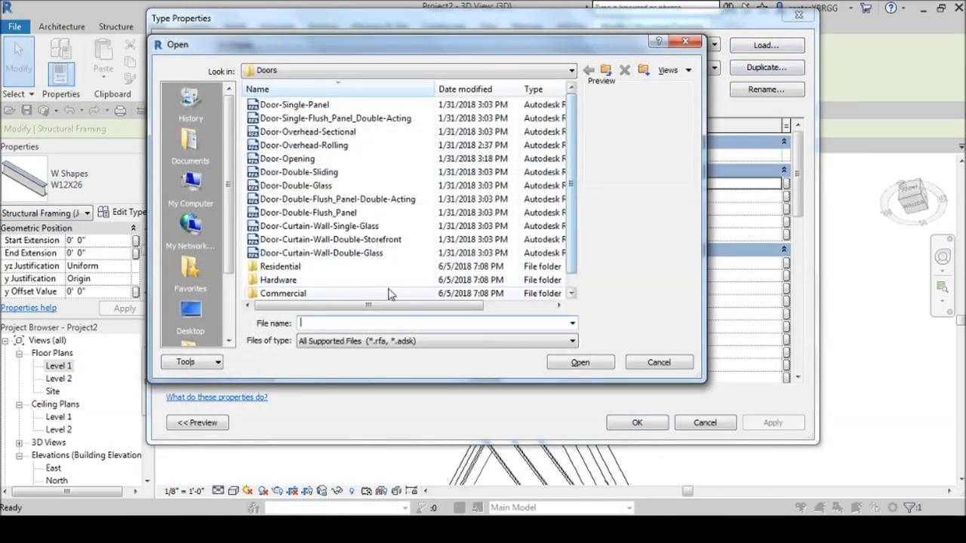
double_click(290, 268)
click(606, 70)
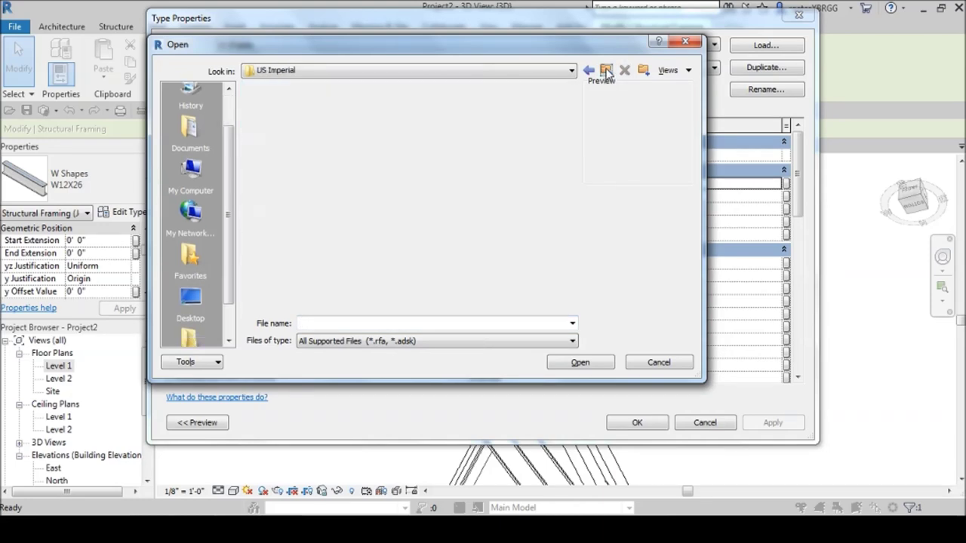
double_click(341, 226)
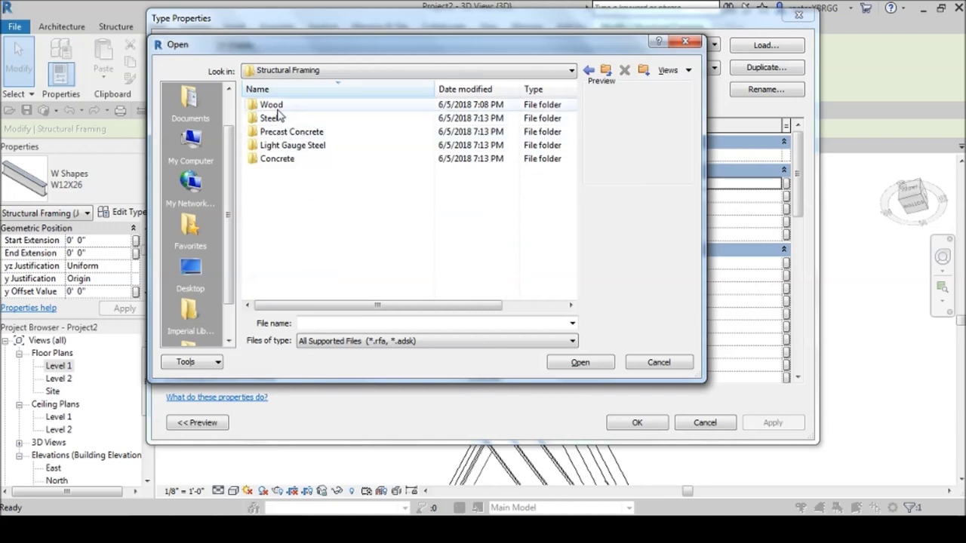
click(269, 106)
double_click(268, 106)
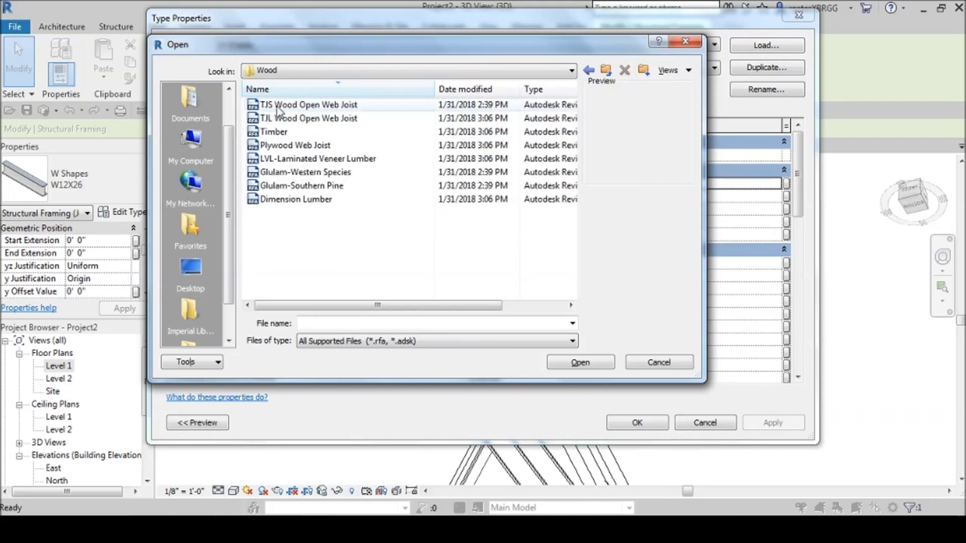
Step: Load the Glulam-Southern Pine family and apply its 3x5.5 type to the selected beam
click(279, 200)
click(280, 187)
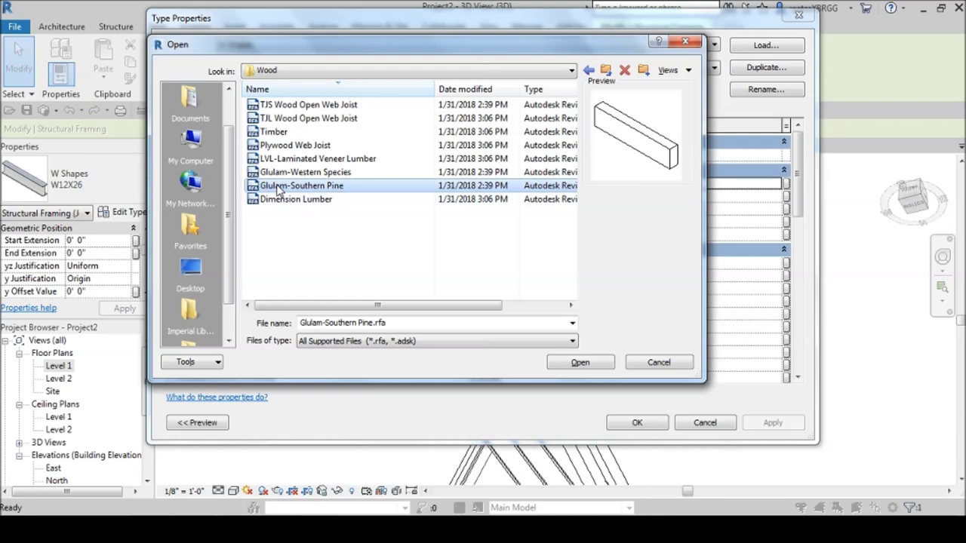
click(281, 173)
click(284, 188)
click(582, 362)
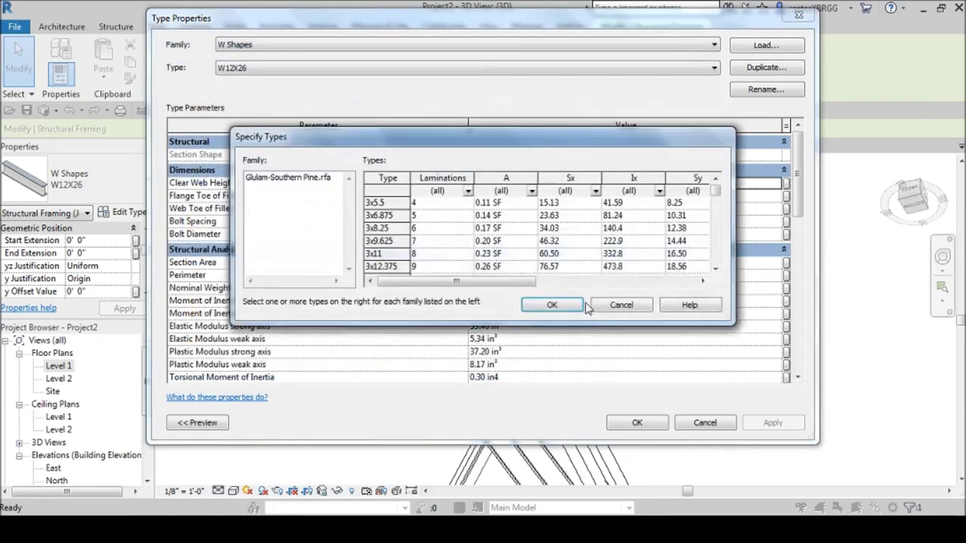
click(554, 303)
click(637, 422)
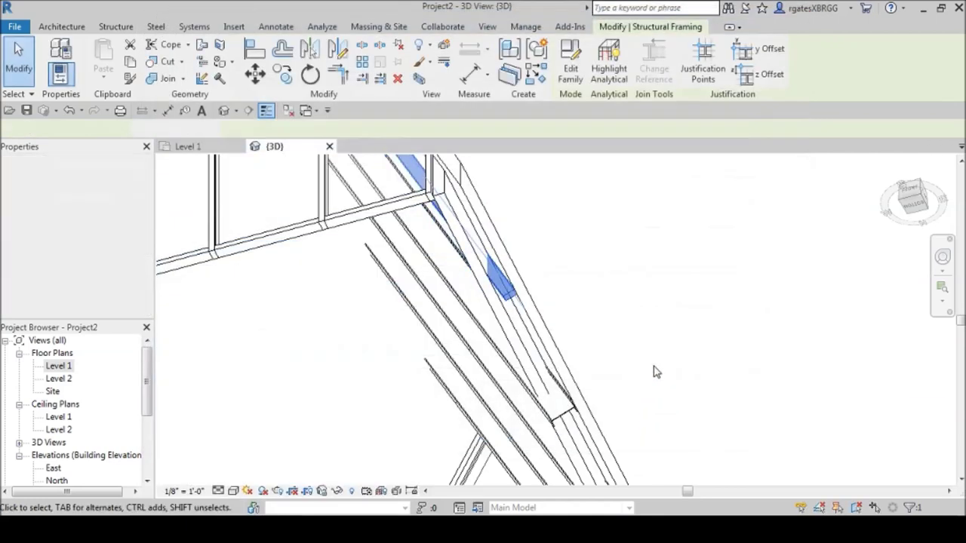
key(Escape)
click(507, 295)
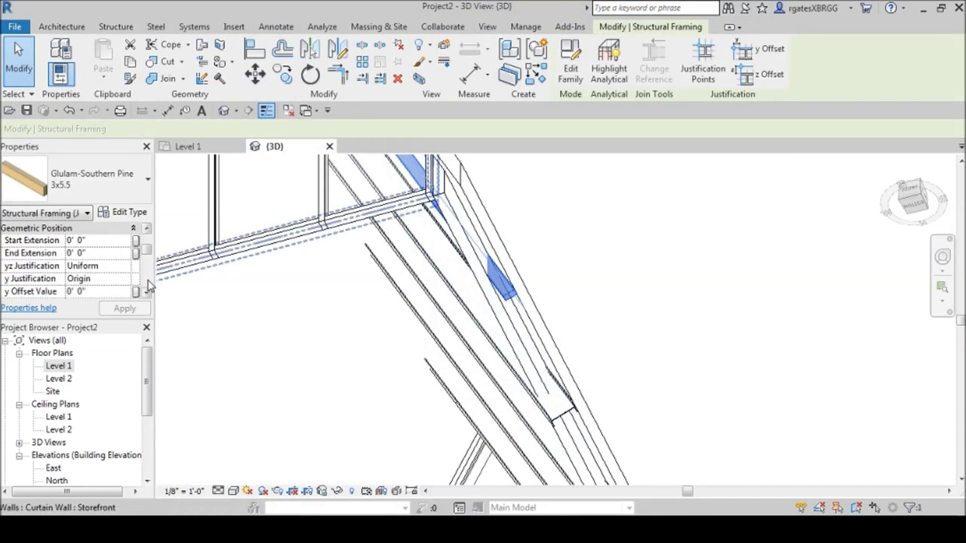
click(578, 241)
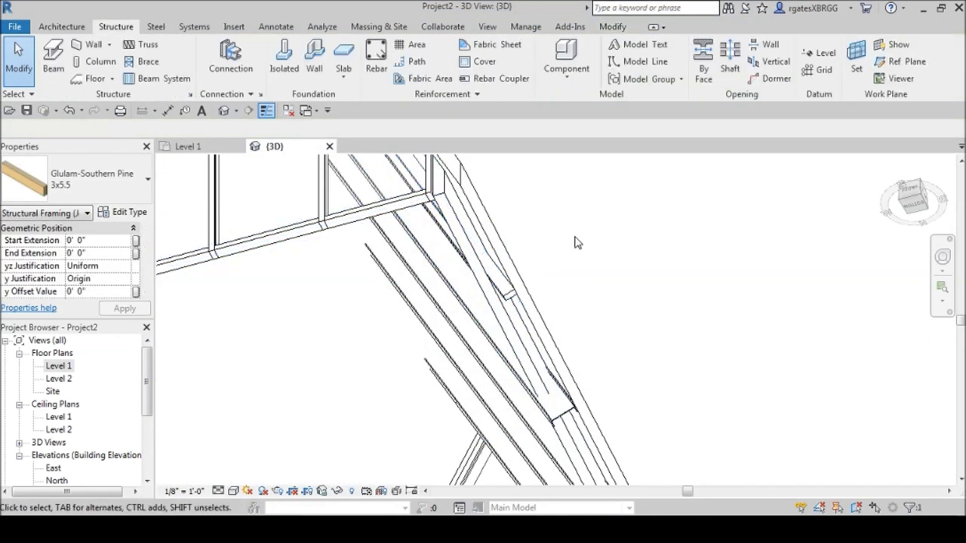
Step: Set the beam type of the right-hand roof slope's beam system to Glulam-Southern Pine 5x11
click(487, 240)
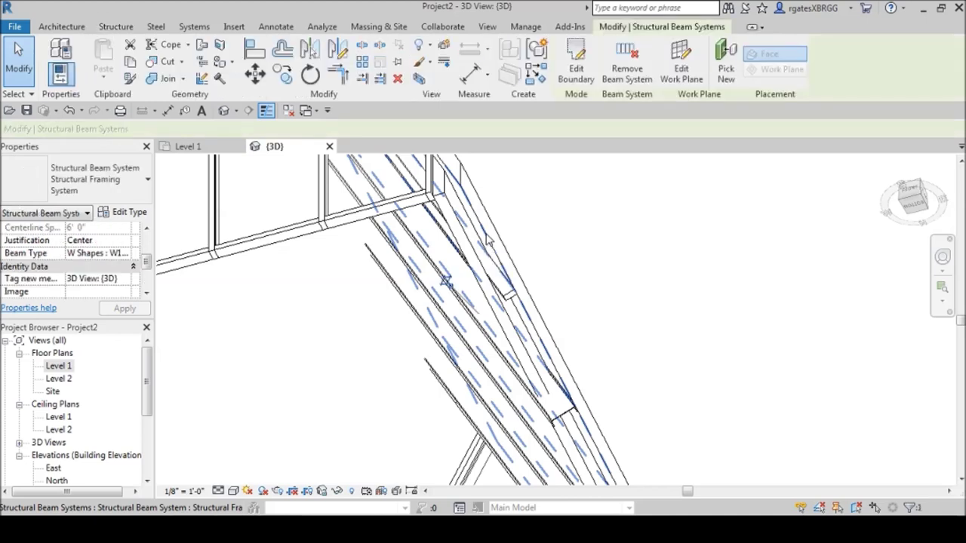
click(126, 256)
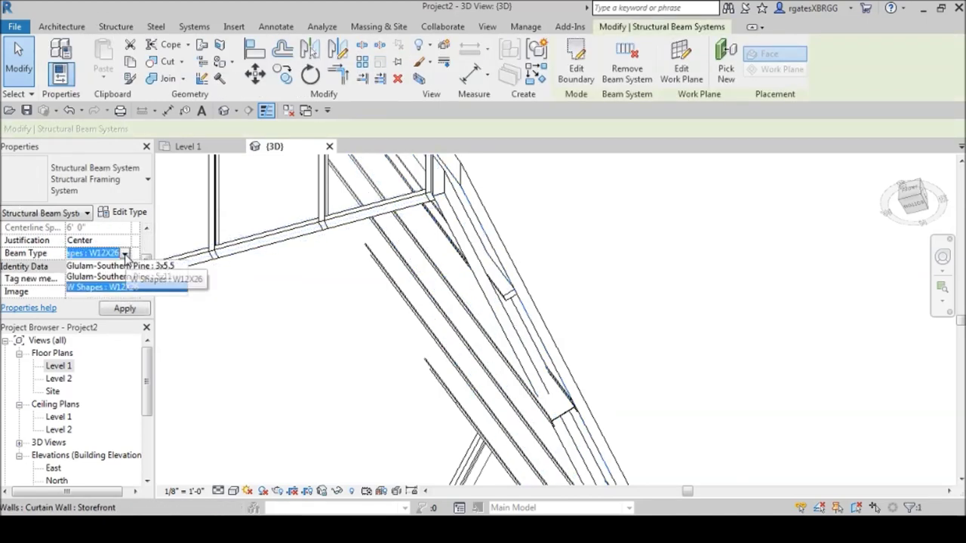
click(118, 277)
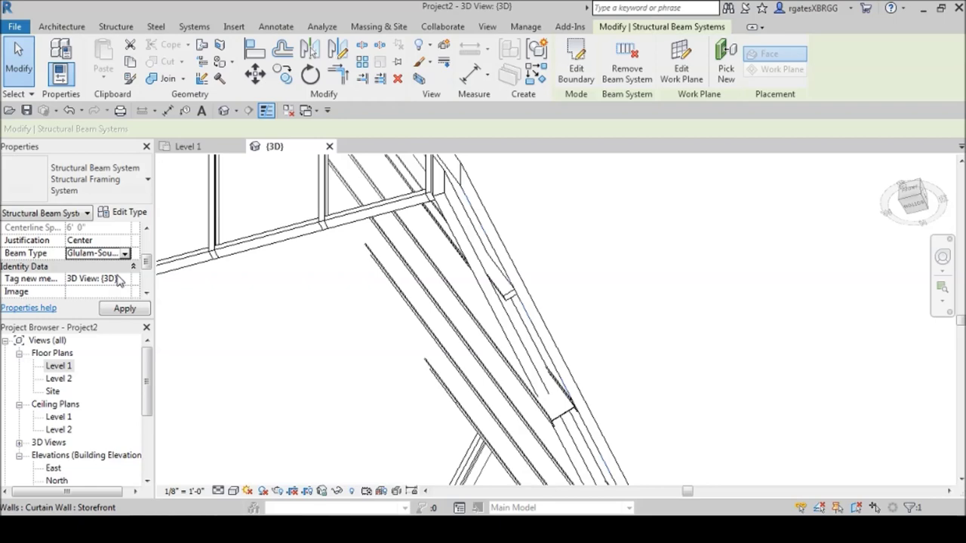
scroll(529, 252, down, 4)
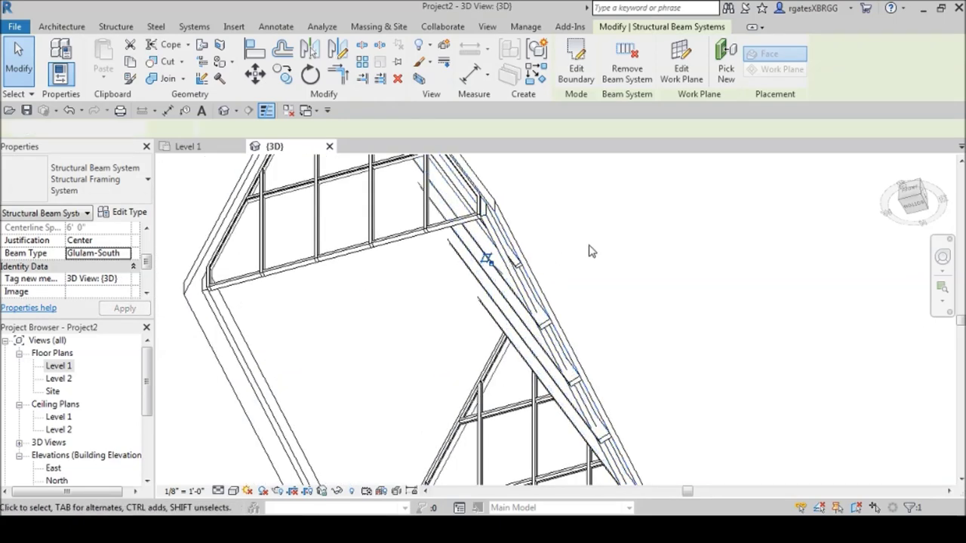
Step: Change the individual 3x5.5 glulam beam nearest the roof's front edge to the Glulam-Southern Pine 5x11 type
key(Escape)
scroll(521, 272, up, 2)
click(522, 272)
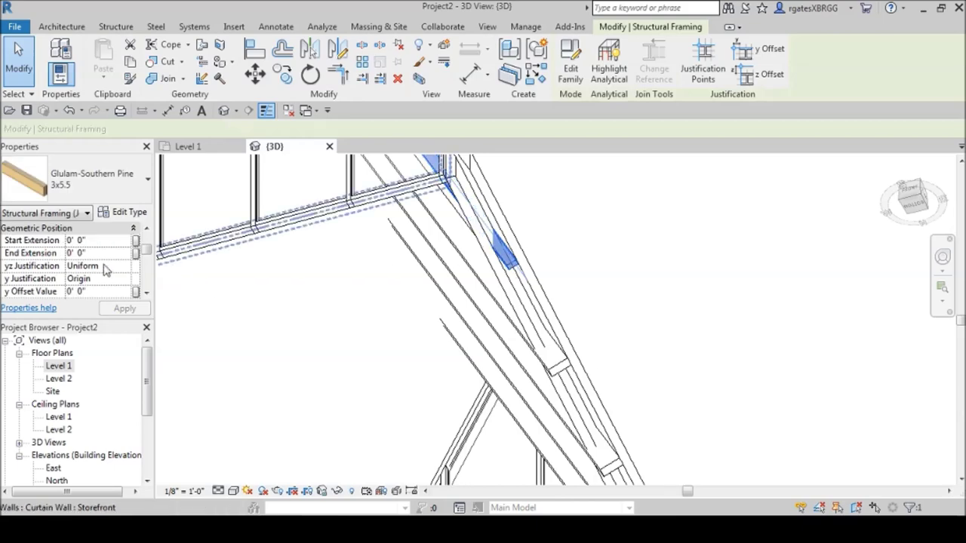
click(91, 179)
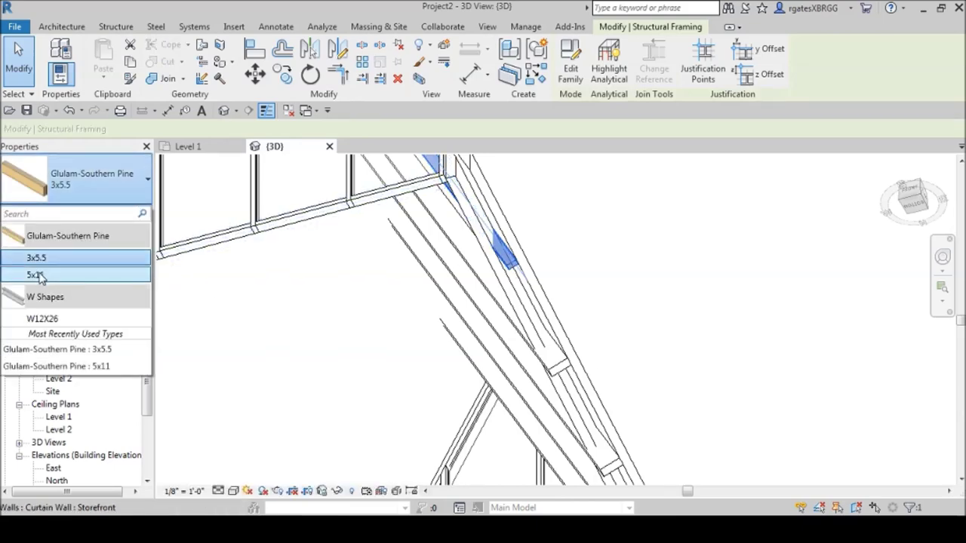
click(34, 274)
click(573, 256)
scroll(581, 257, down, 5)
shift+middle_drag(630, 252, 571, 246)
key(Escape)
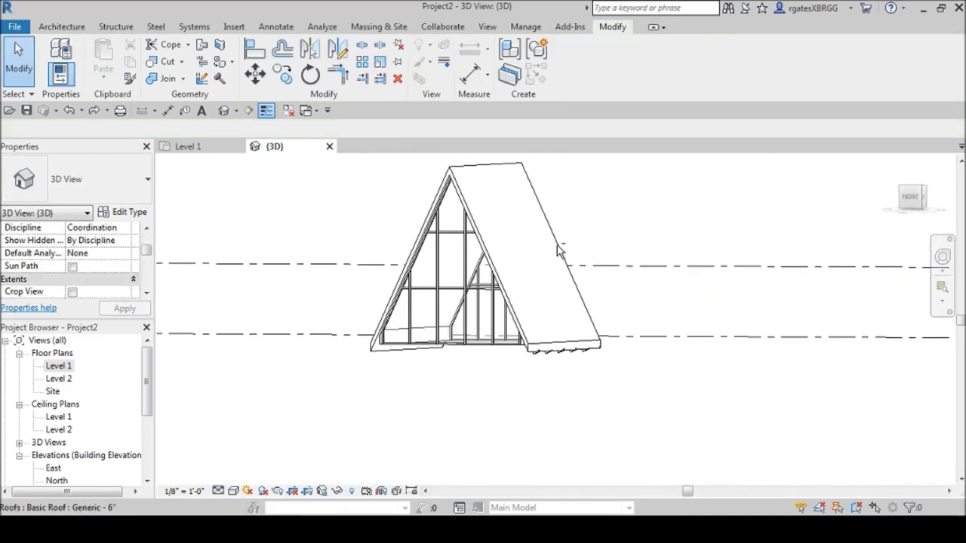
Step: Try to set the work plane by picking the inner face of the left-hand roof slope near its lower edge
scroll(351, 357, up, 1)
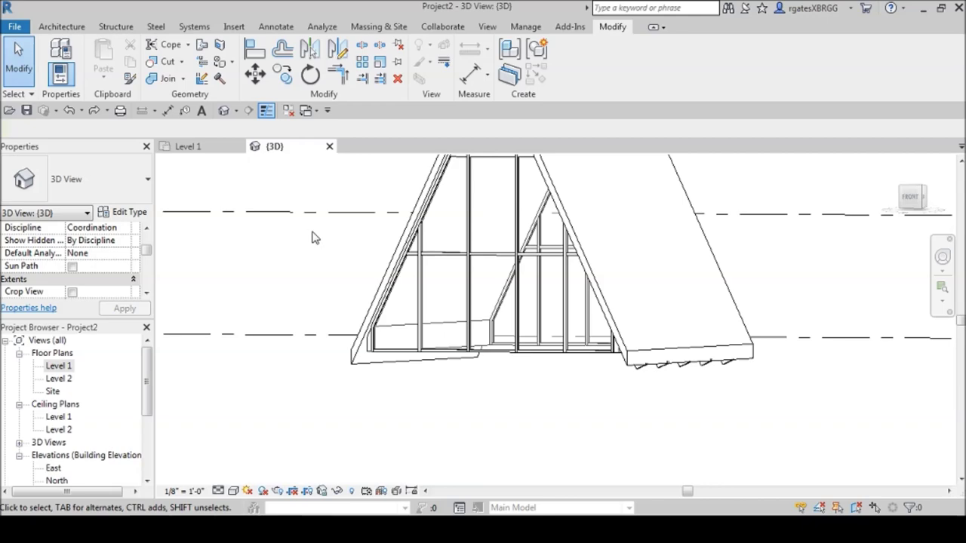
scroll(306, 419, down, 2)
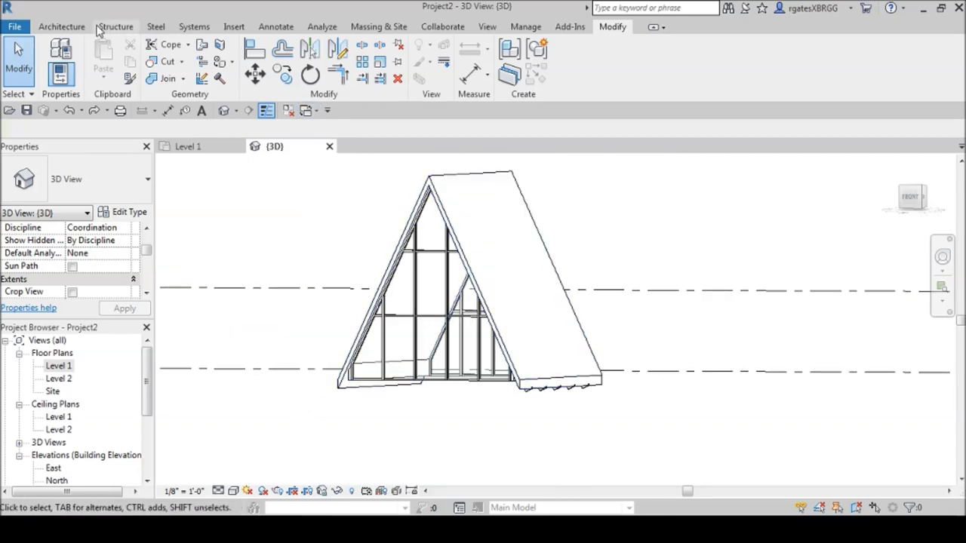
click(64, 27)
click(857, 60)
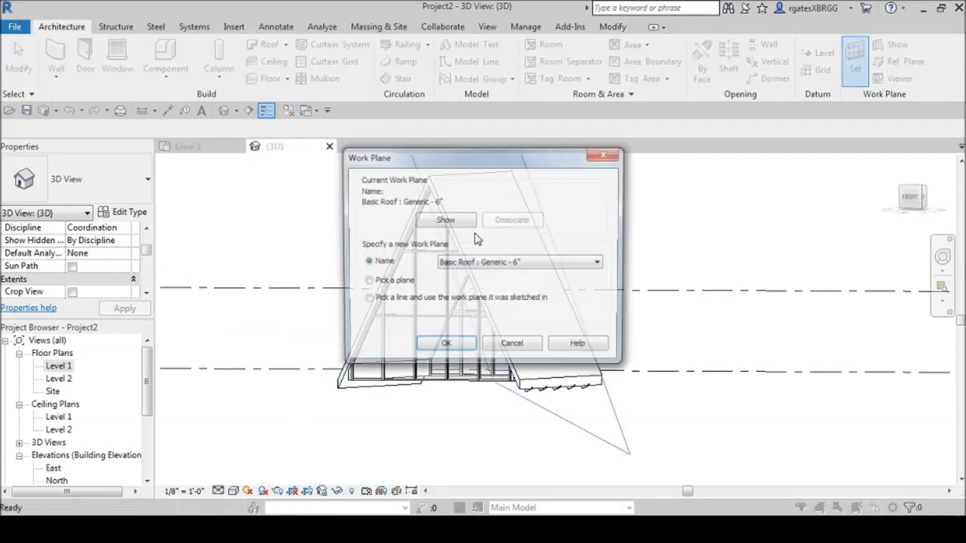
click(438, 348)
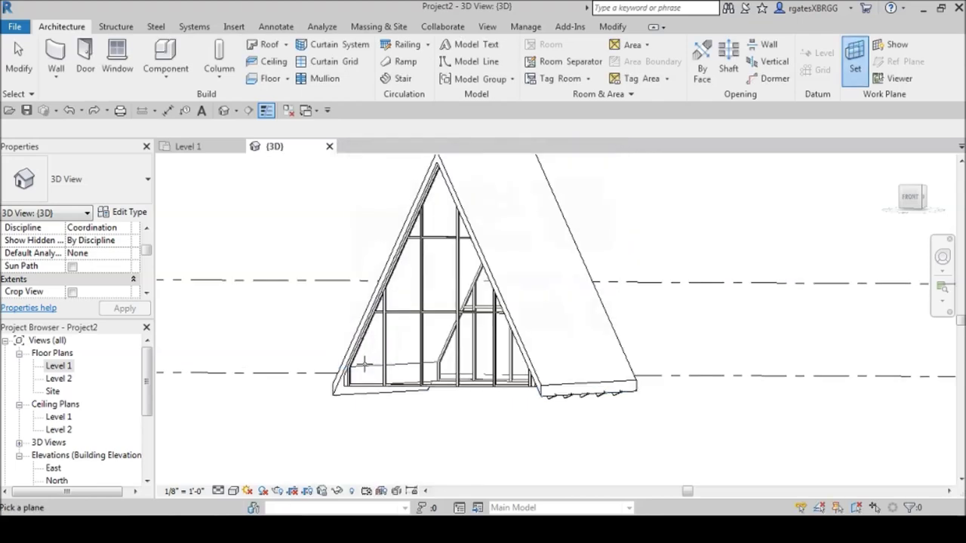
scroll(333, 367, up, 2)
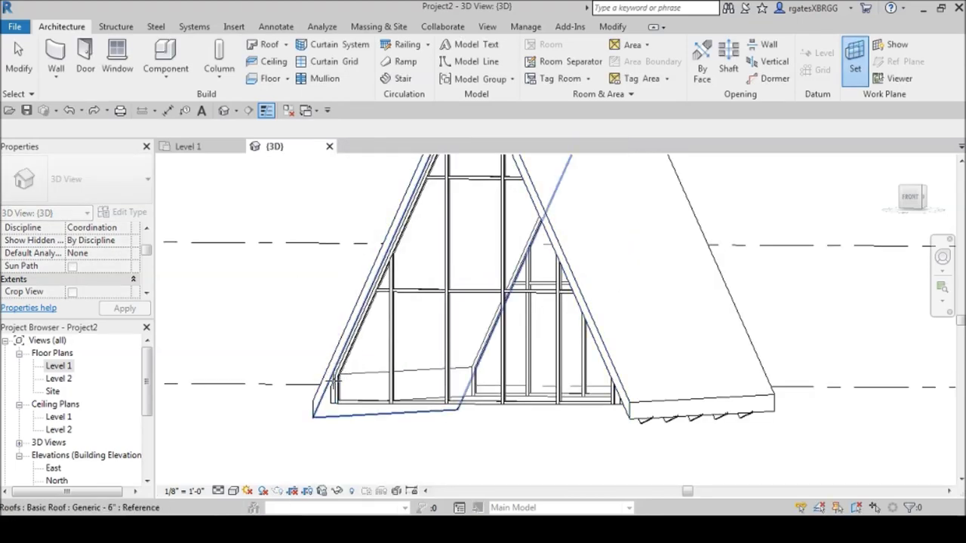
click(317, 381)
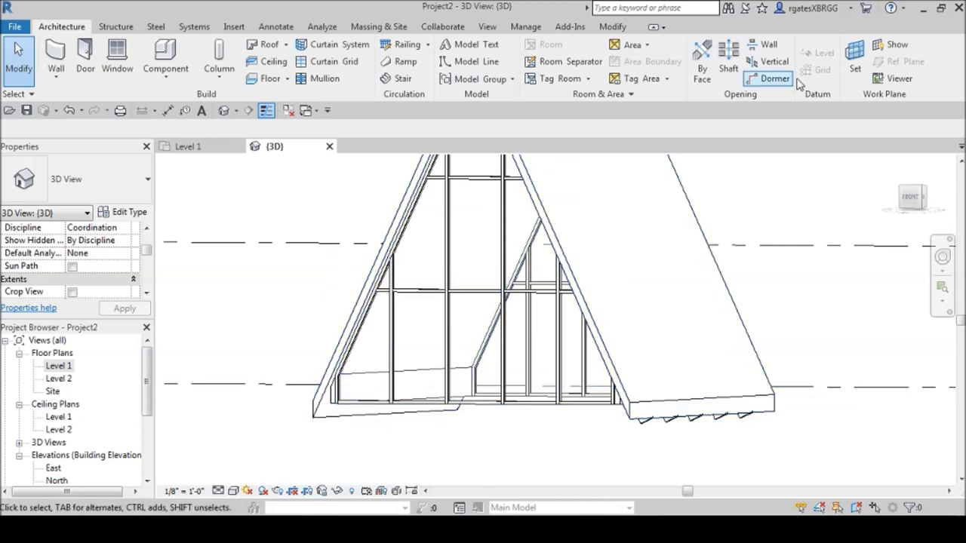
click(855, 59)
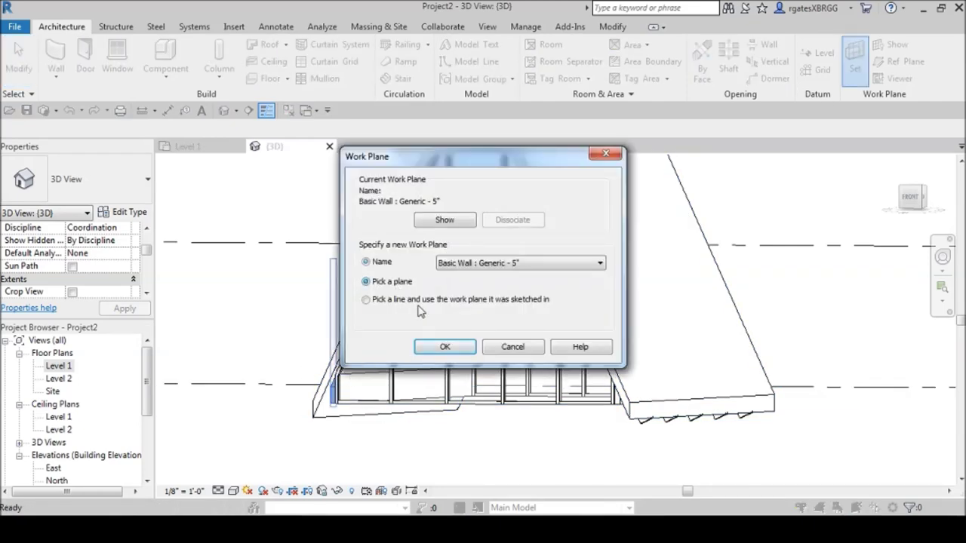
click(443, 353)
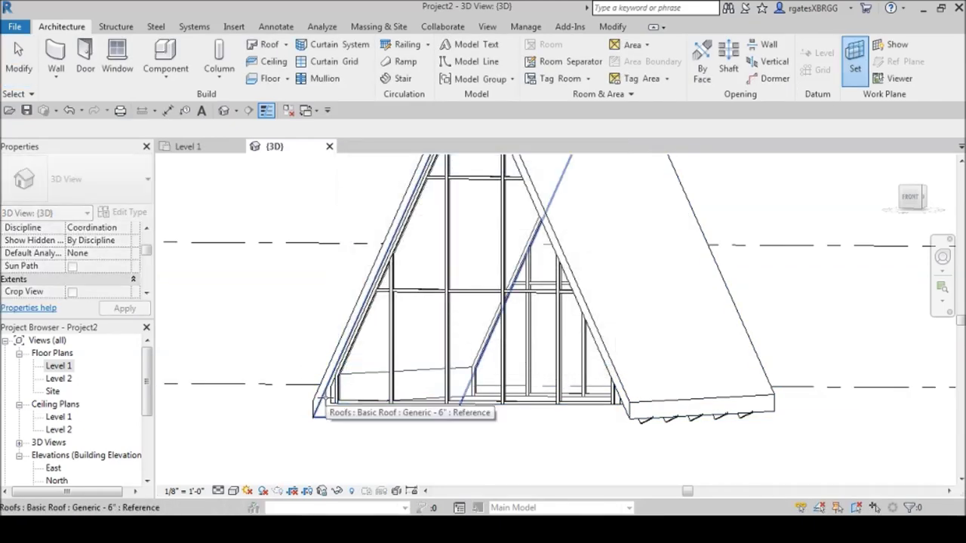
click(329, 404)
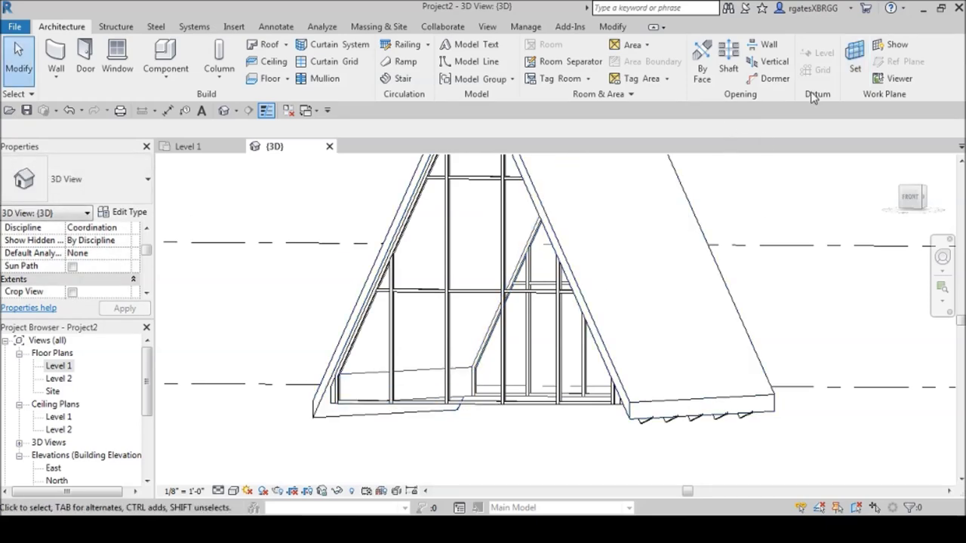
Step: Set the work plane to the underside of the left-hand Generic - 6" roof slope by picking its plane
click(853, 60)
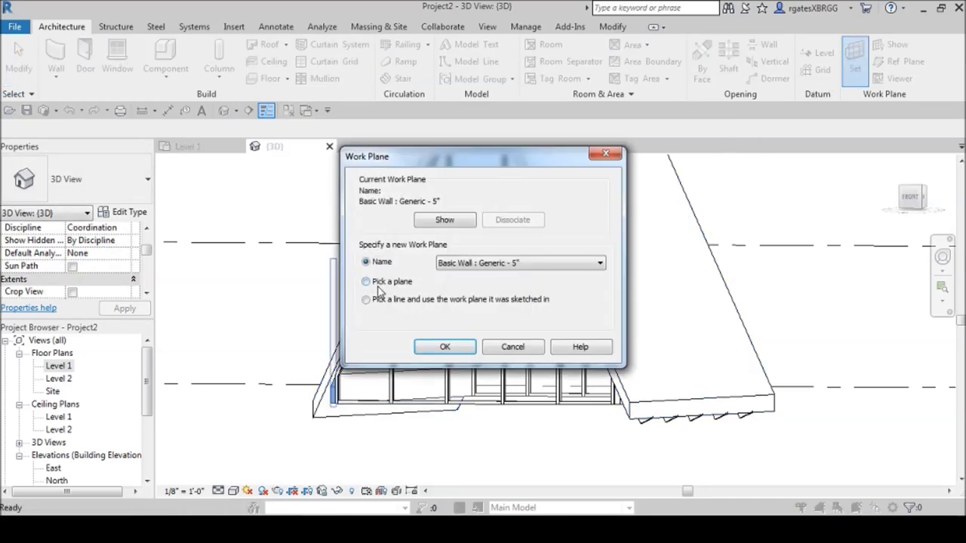
click(444, 347)
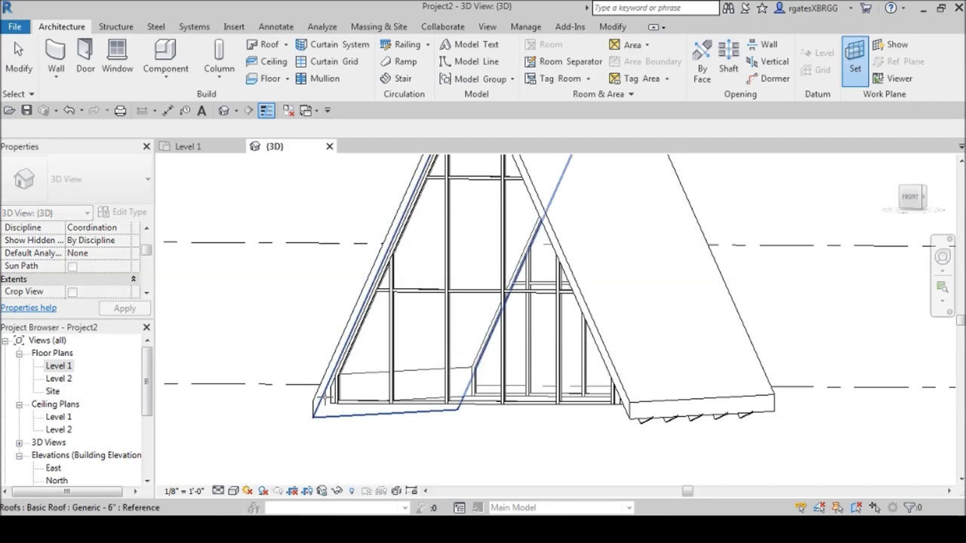
click(514, 279)
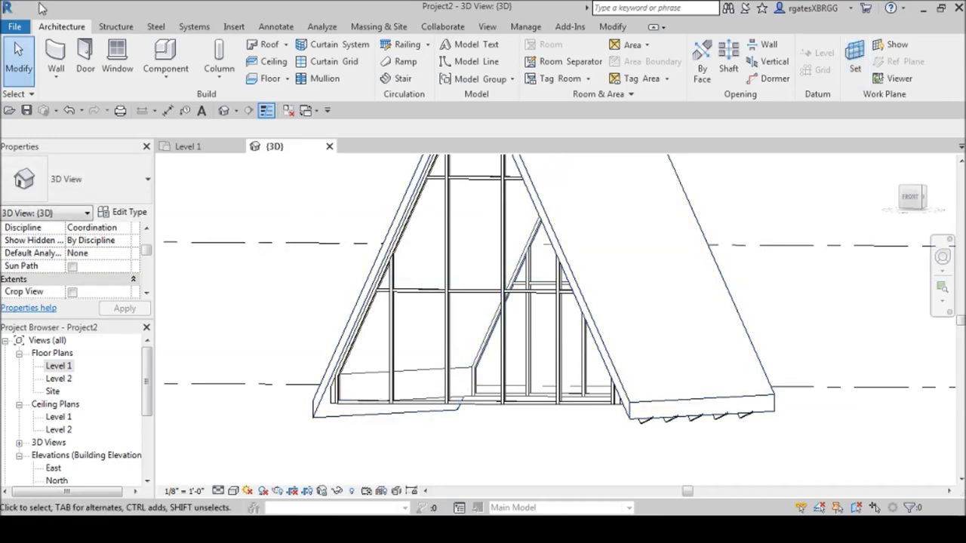
Step: Start a structural beam system and pick the chain of the left-hand roof slope's edges as its boundary
click(117, 26)
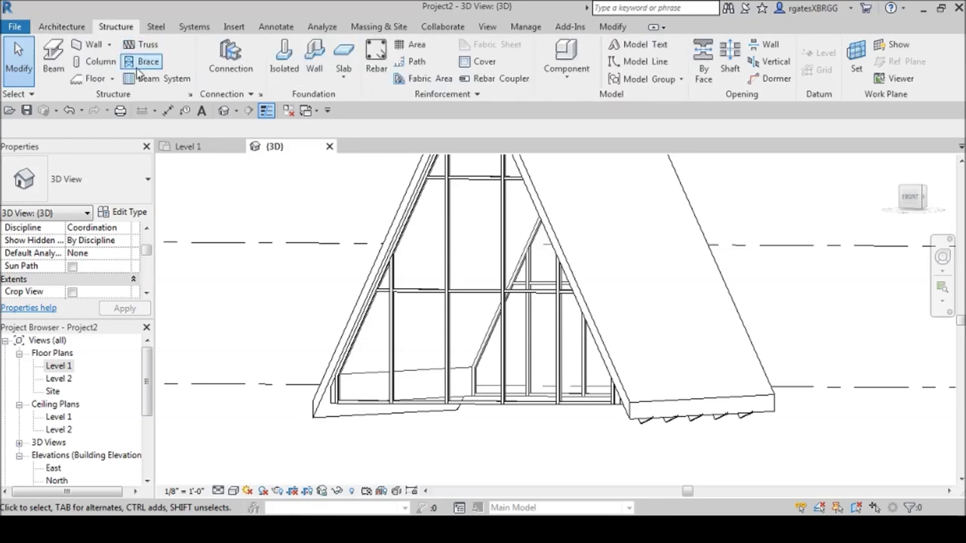
click(167, 78)
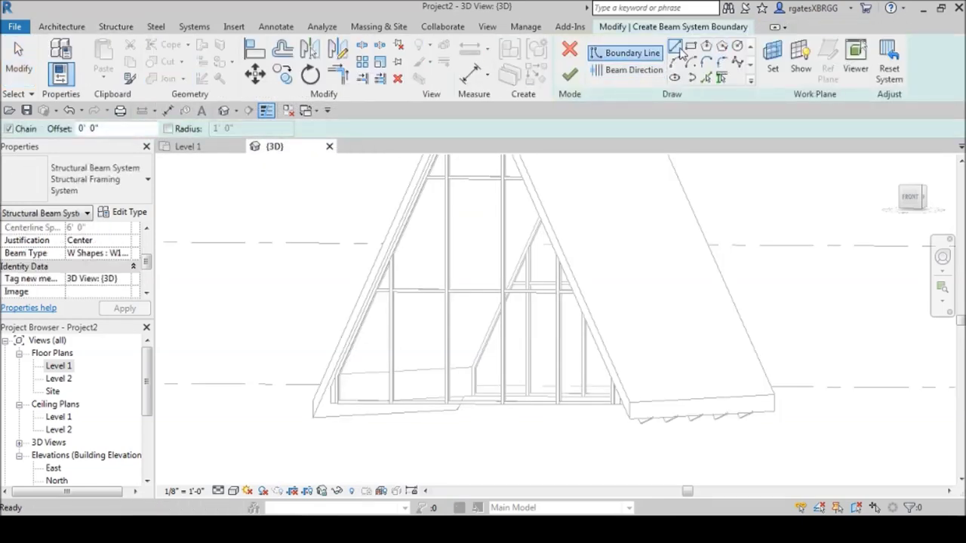
click(707, 79)
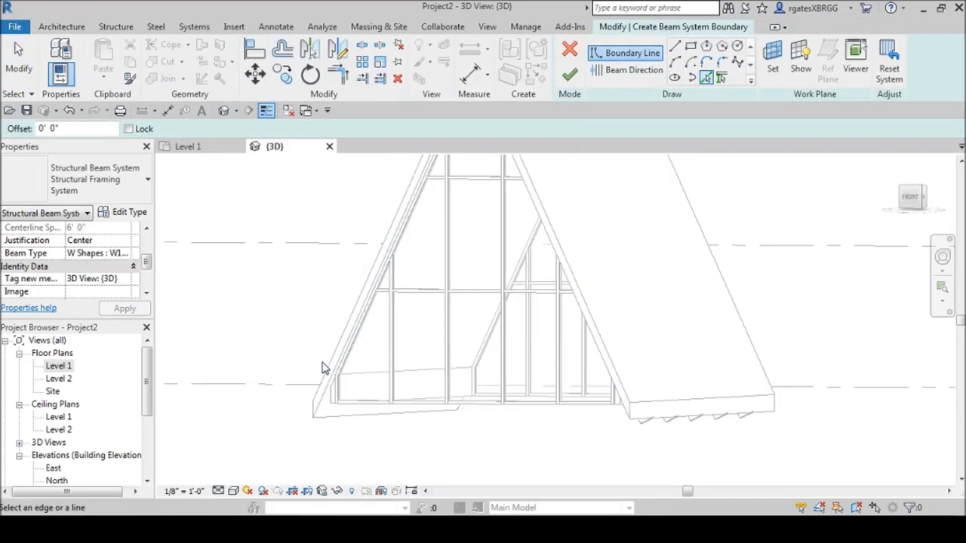
key(Tab)
click(325, 407)
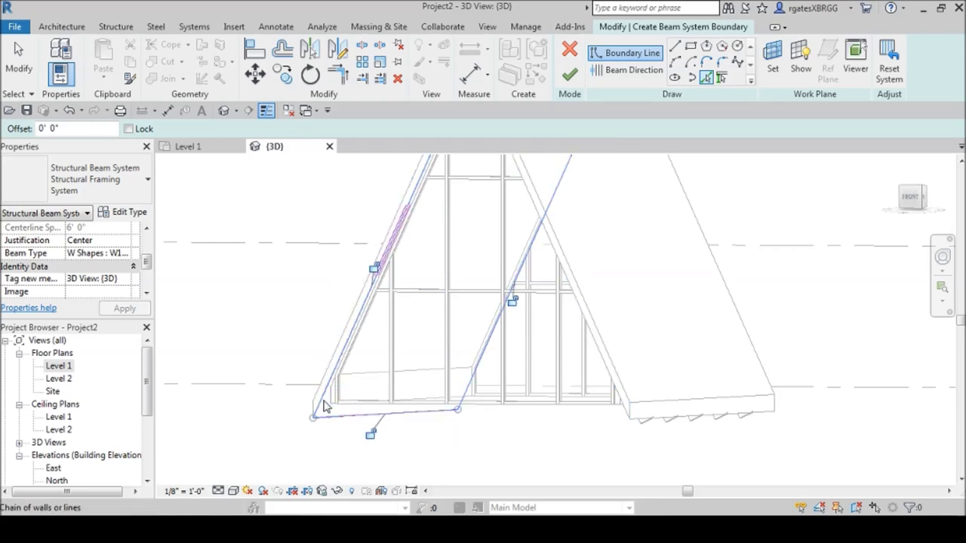
Step: Align the beam direction with the slope's sloping front edge, choose Glulam-Southern Pine 5x11 as beam type, and finish the beam system
click(634, 69)
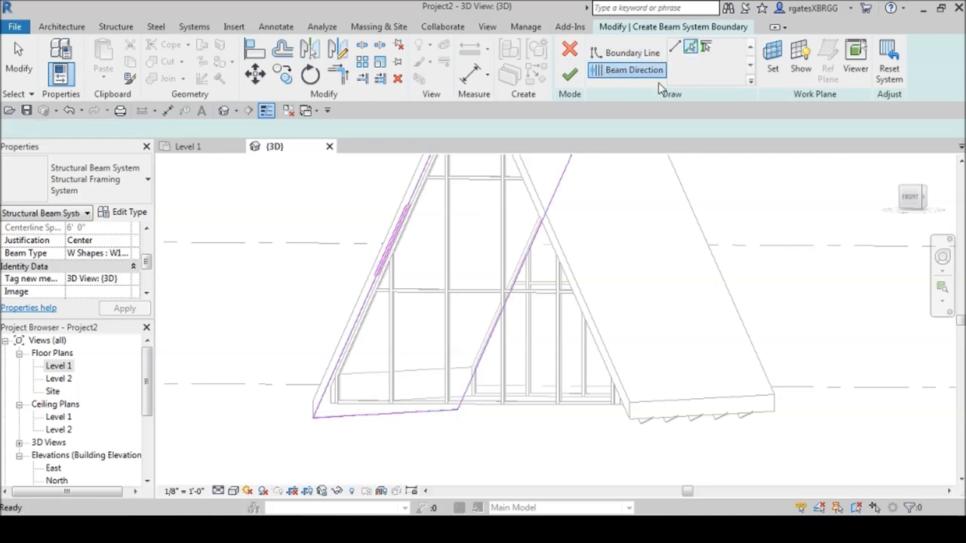
click(322, 410)
click(128, 259)
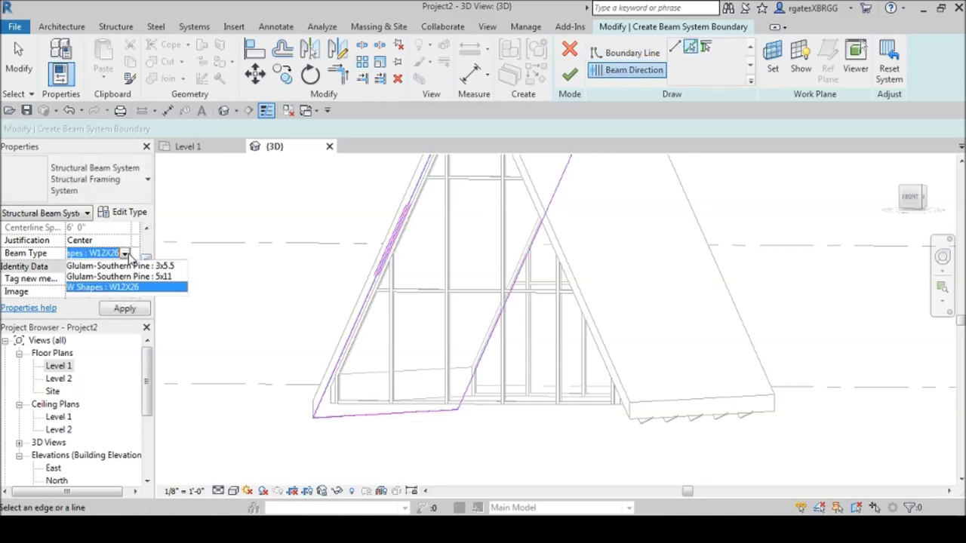
click(129, 277)
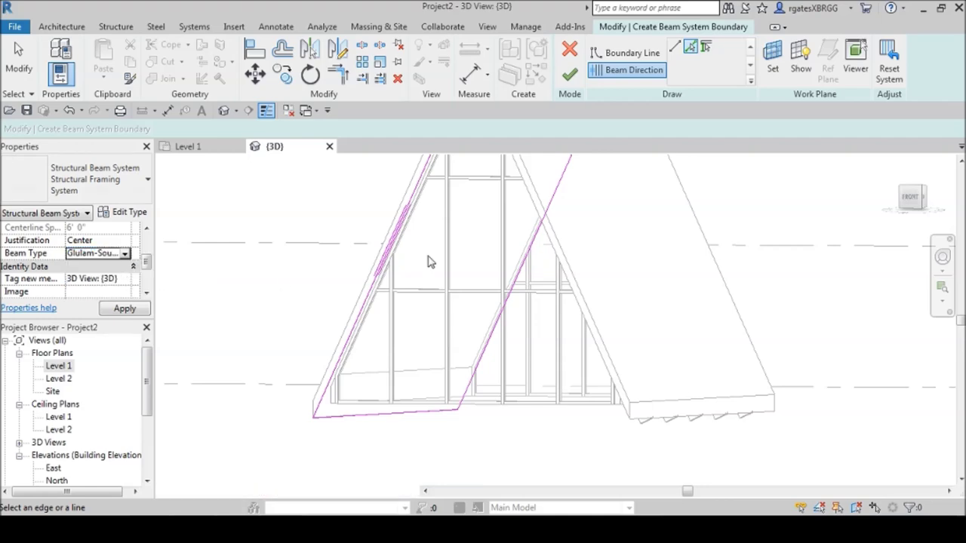
click(569, 74)
click(302, 276)
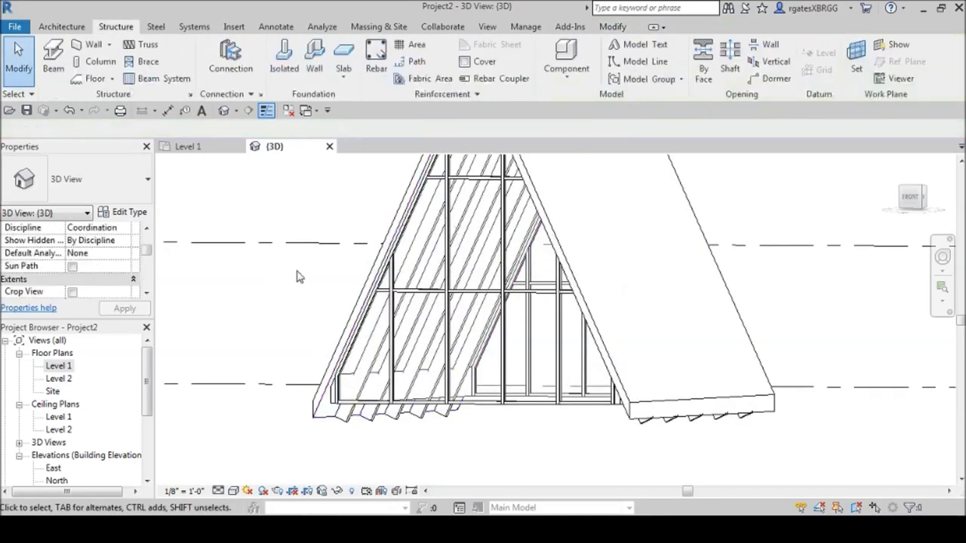
Step: Open the boundary sketch of the right-hand roof slope's beam system for editing
scroll(302, 276, down, 4)
shift+middle_drag(307, 292, 445, 384)
scroll(344, 372, up, 2)
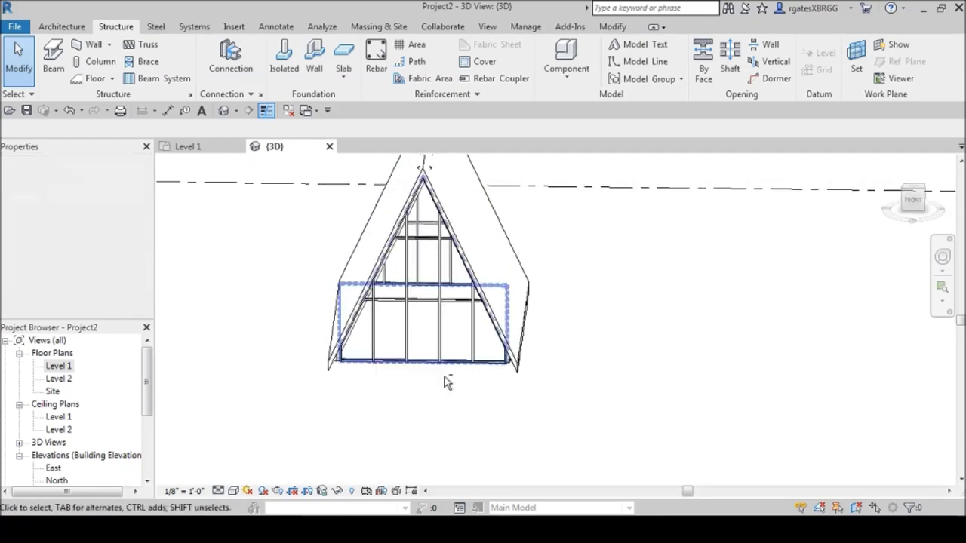
scroll(424, 200, up, 3)
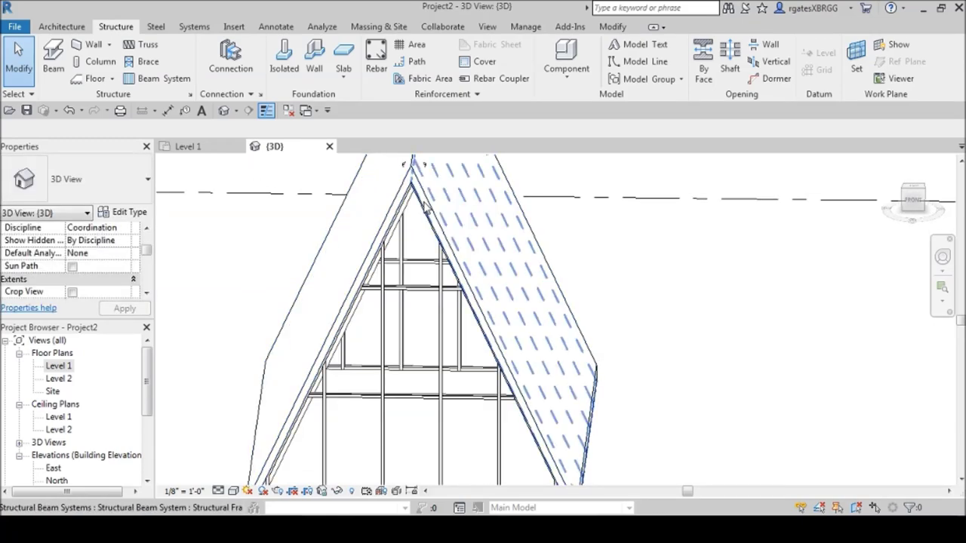
click(426, 204)
shift+middle_drag(426, 204, 392, 242)
click(575, 66)
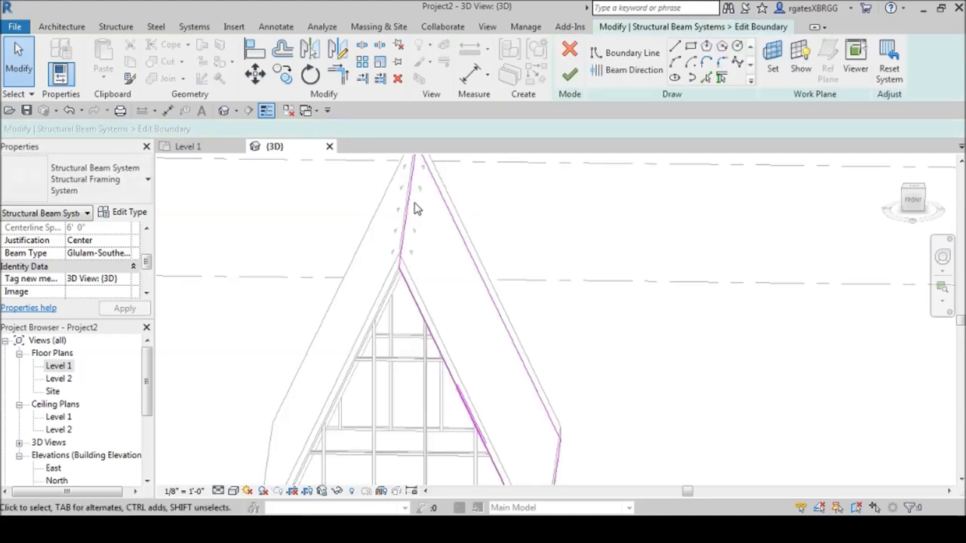
Step: Set the ridge boundary line's distance from the eave line to 27' 0" and finish the right-hand beam system's boundary
scroll(443, 225, down, 3)
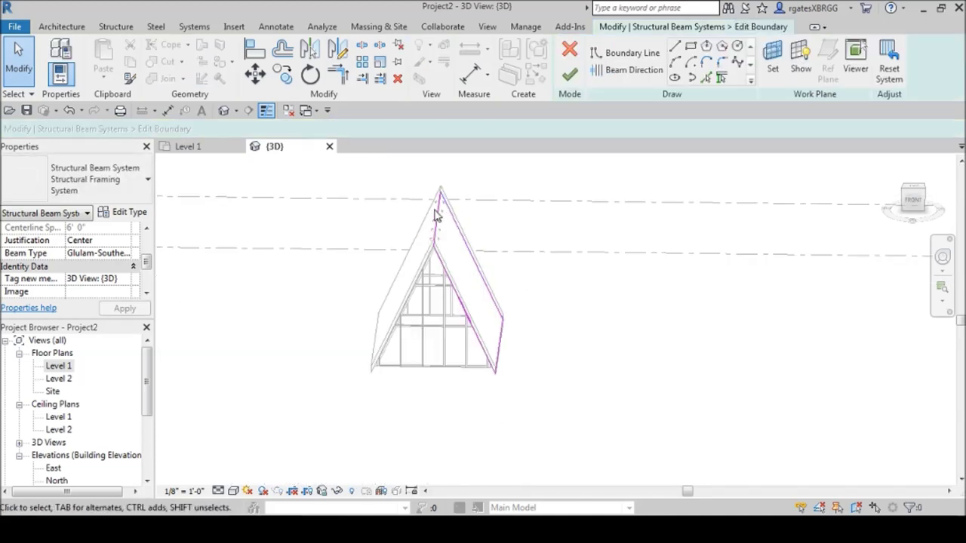
click(455, 255)
scroll(452, 255, up, 1)
scroll(455, 255, up, 1)
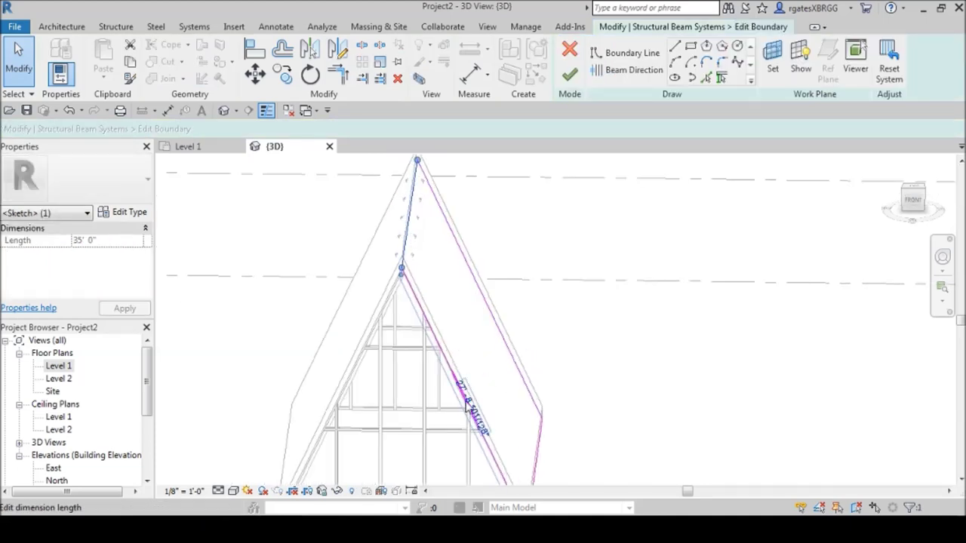
click(466, 406)
scroll(461, 419, up, 1)
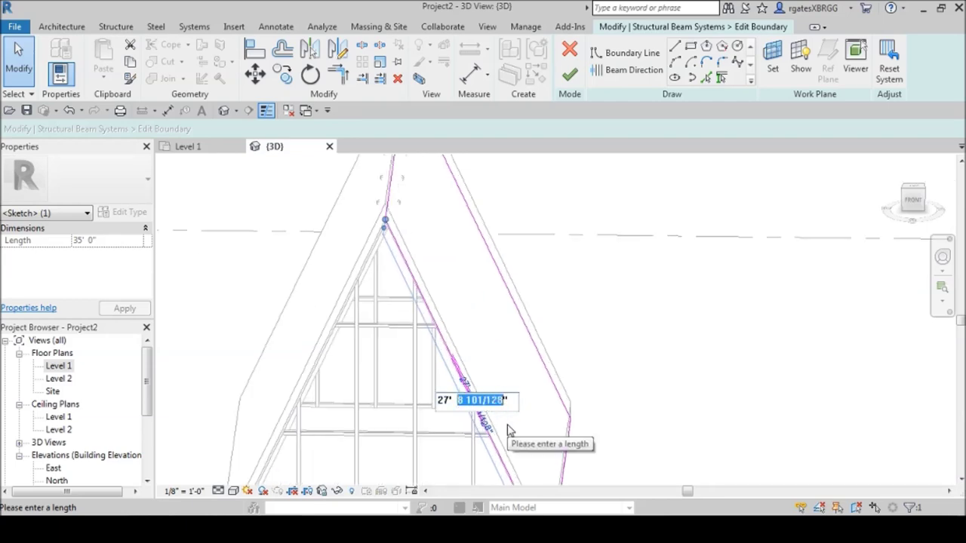
text(0)
key(Return)
scroll(610, 317, down, 2)
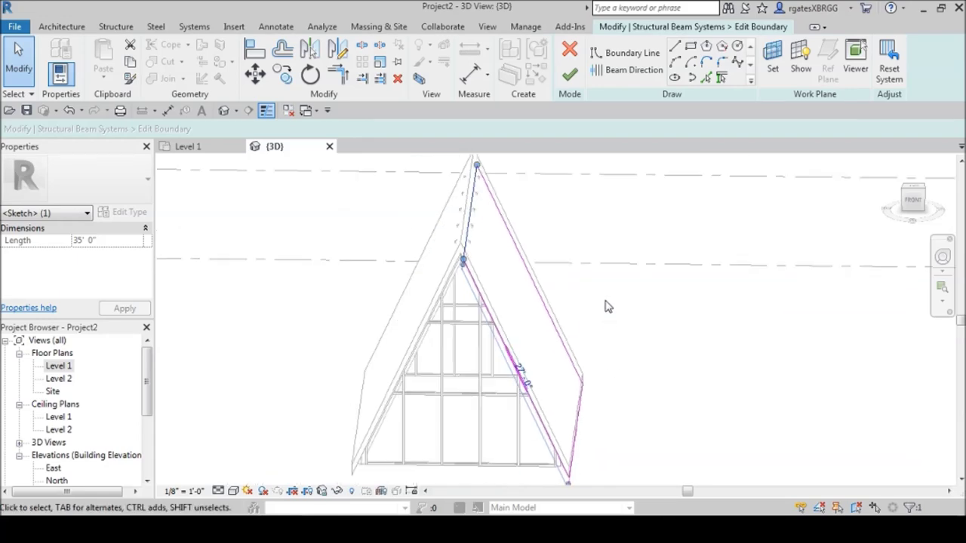
click(570, 76)
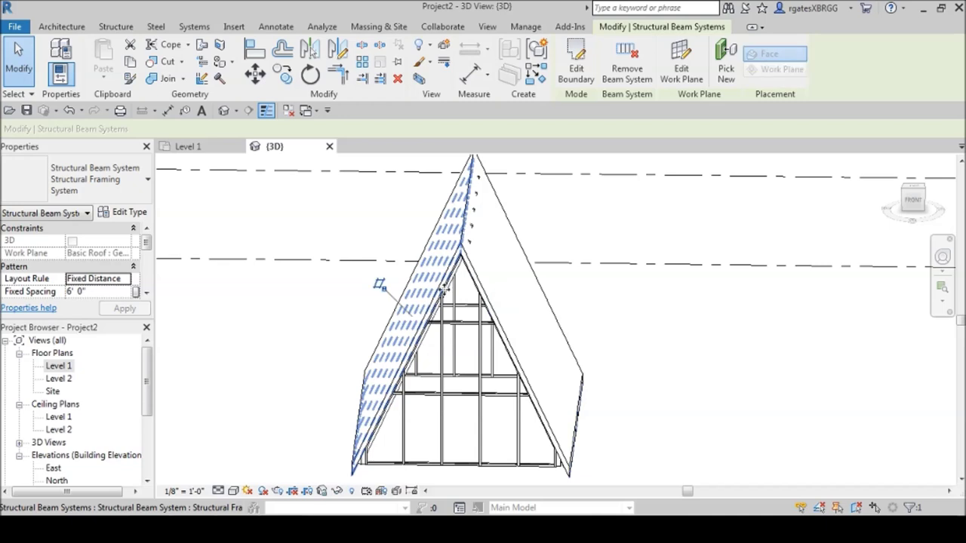
Step: Set the ridge boundary line's distance from the eave line to 27' 0" in the left-hand slope's beam system and finish its boundary
click(575, 66)
click(468, 225)
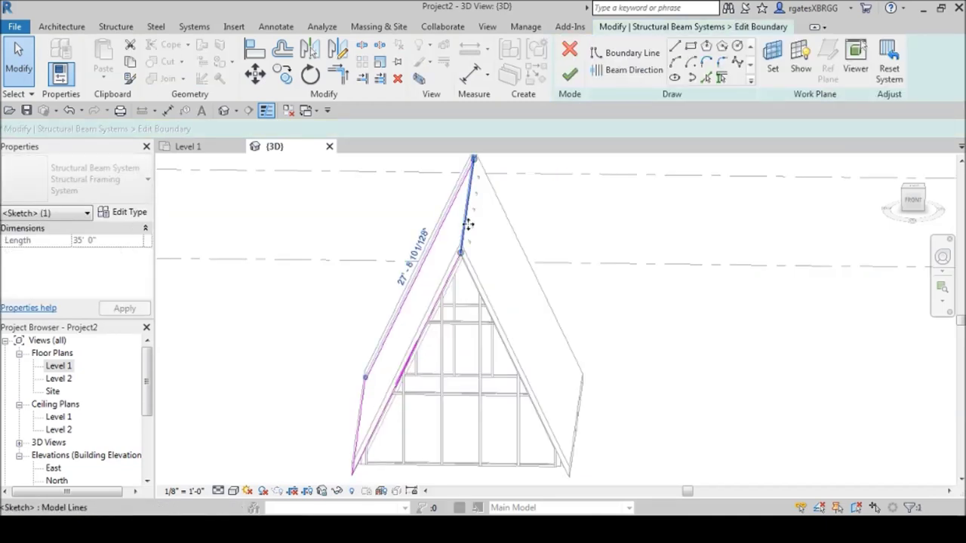
click(412, 268)
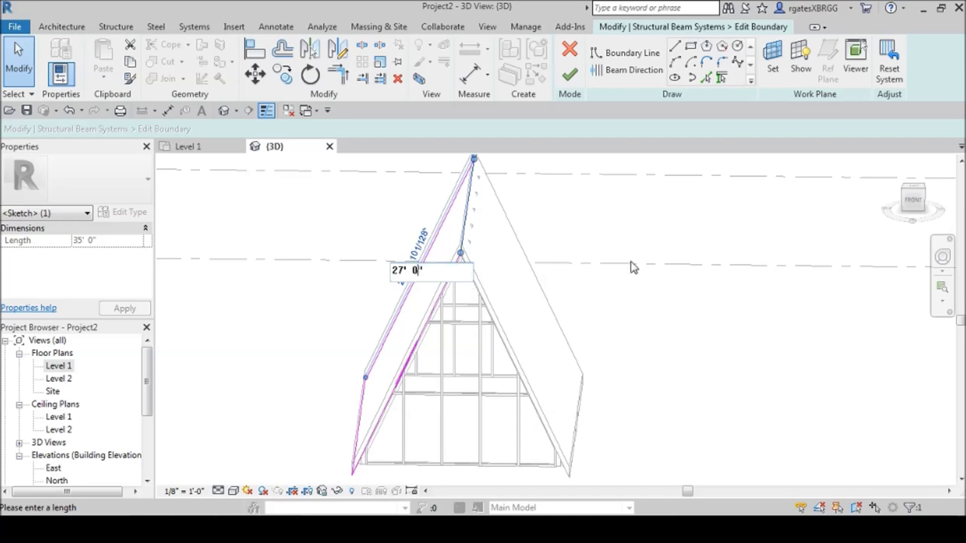
text(27' 0")
key(Return)
click(569, 76)
click(573, 216)
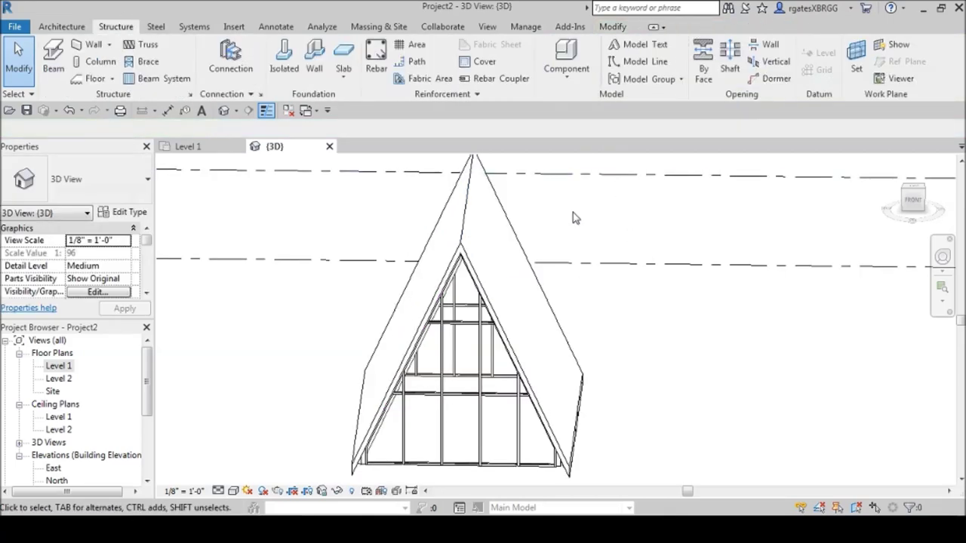
Step: Reopen the boundary sketch of the right-hand roof slope's beam system for editing
scroll(574, 219, down, 3)
scroll(564, 350, up, 2)
mouse_move(594, 332)
middle_down()
mouse_move(621, 328)
mouse_move(641, 305)
mouse_move(612, 242)
mouse_move(521, 279)
mouse_move(527, 298)
mouse_move(613, 309)
mouse_move(638, 151)
middle_up()
click(527, 298)
click(575, 66)
shift+middle_drag(604, 247, 652, 322)
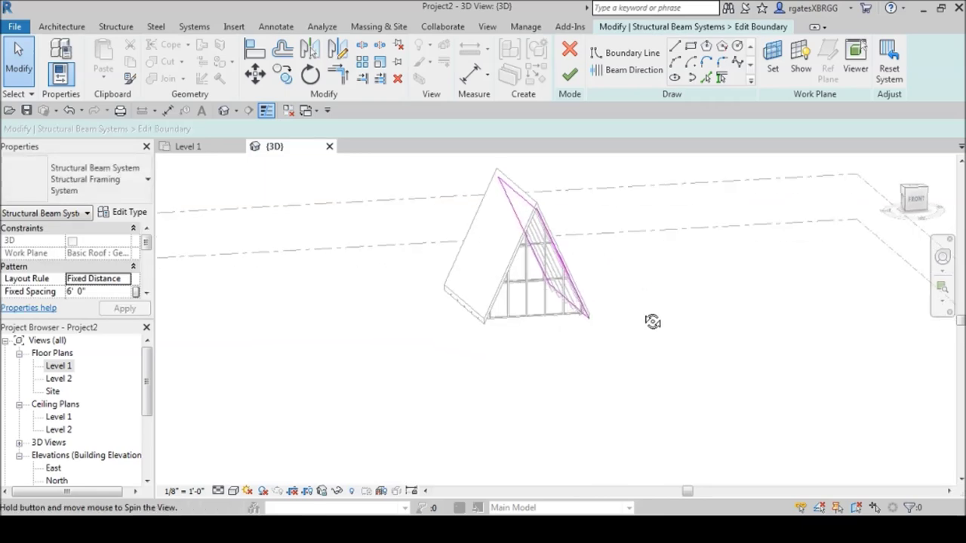
click(917, 203)
scroll(570, 347, up, 4)
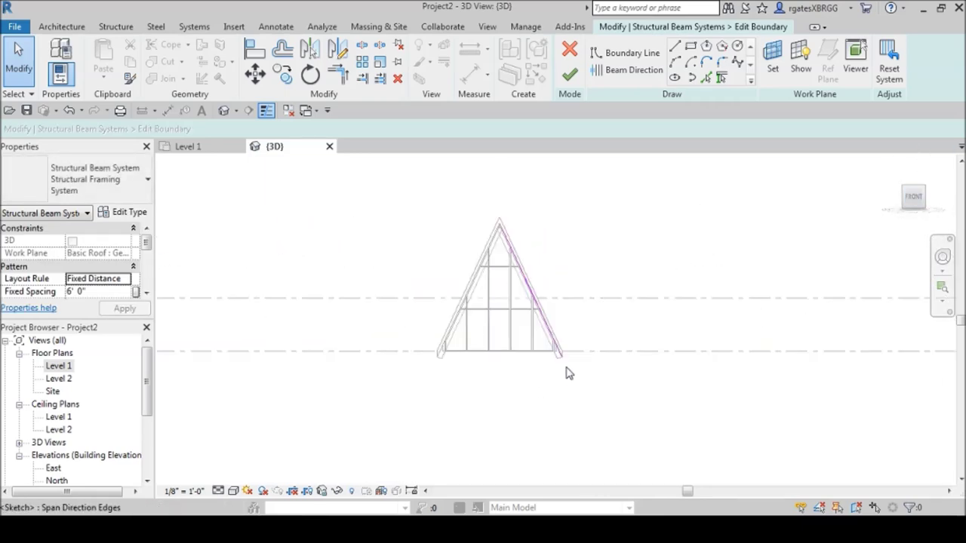
mouse_move(594, 354)
shift+middle_down()
mouse_move(601, 390)
mouse_move(582, 367)
shift+middle_up()
Step: Extend the eave boundary line down past the roof edge to about 36' 0" from the ridge and finish the beam system's boundary
click(584, 339)
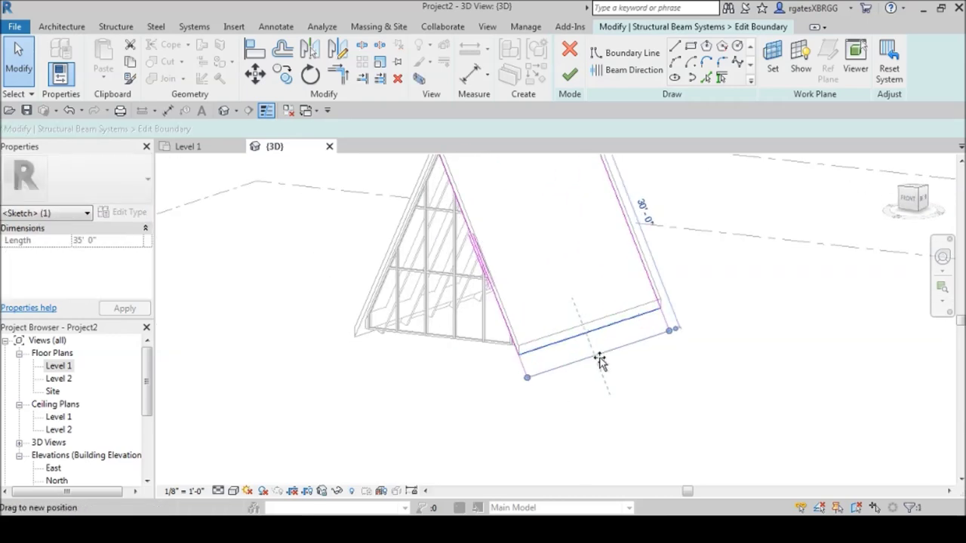
drag(599, 360, 605, 369)
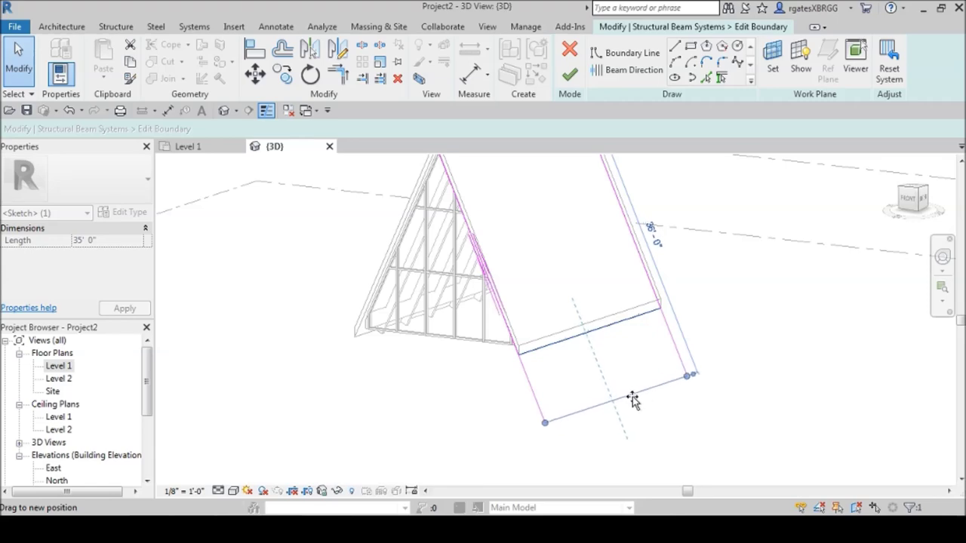
drag(632, 400, 637, 398)
click(705, 252)
shift+middle_drag(704, 252, 680, 227)
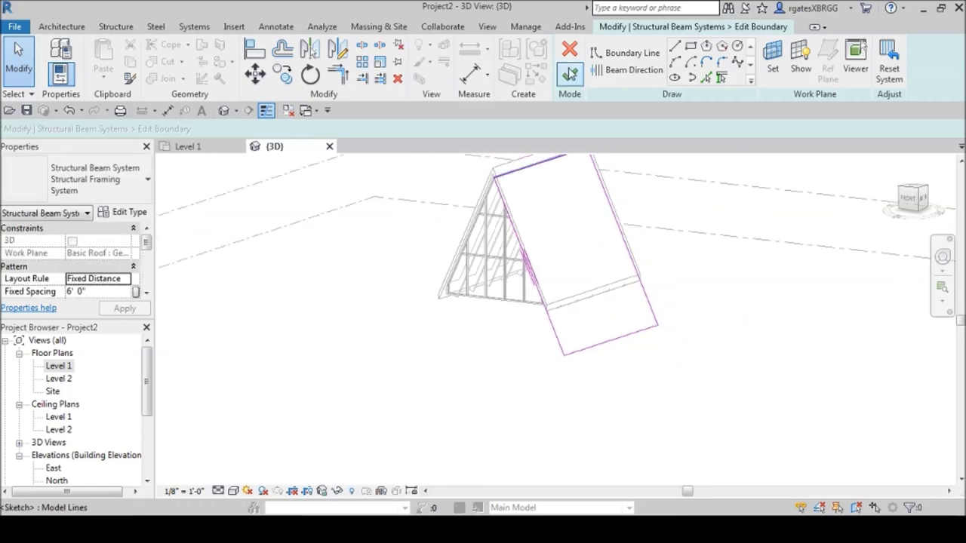
click(570, 76)
click(732, 317)
shift+middle_drag(733, 317, 586, 375)
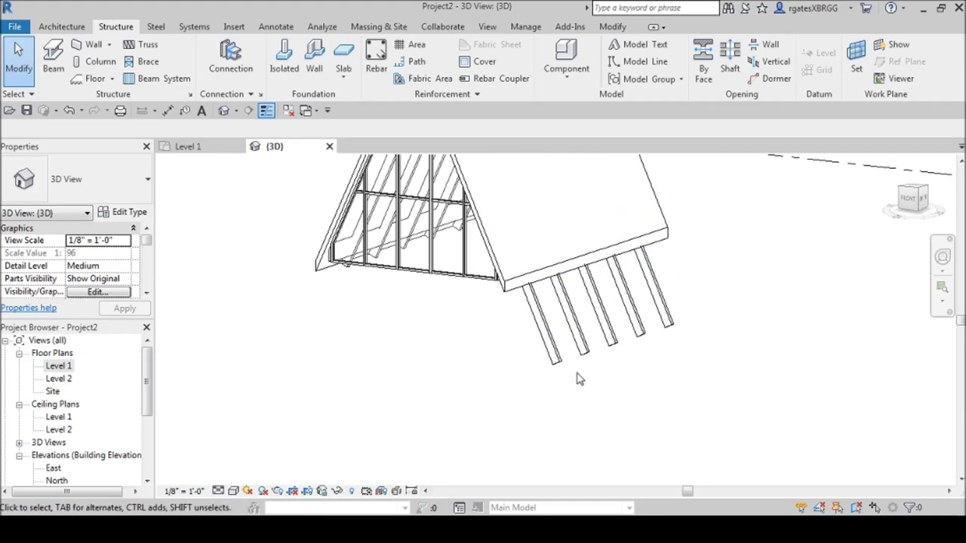
Step: Open the Level 1 floor plan and set its detail level to Fine
shift+middle_drag(471, 381, 563, 316)
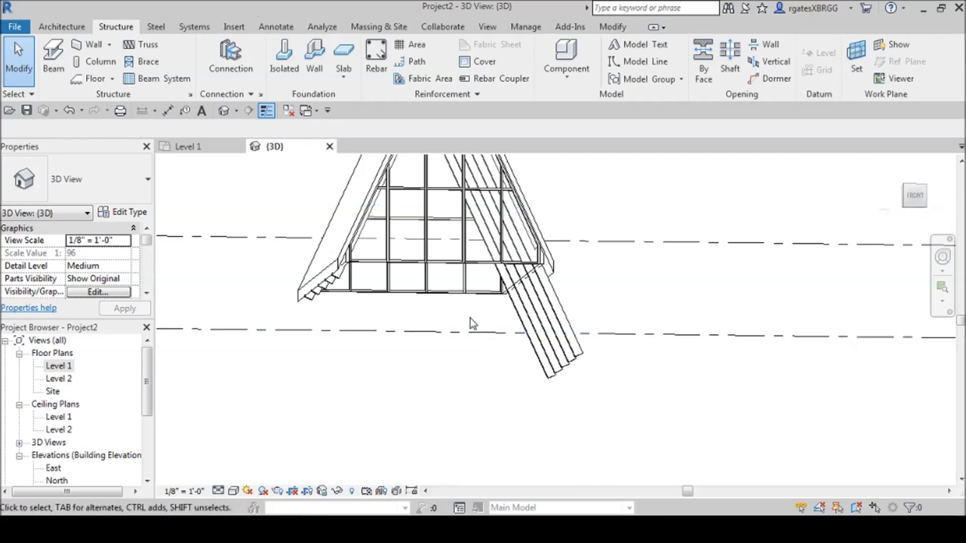
click(208, 151)
scroll(407, 279, up, 4)
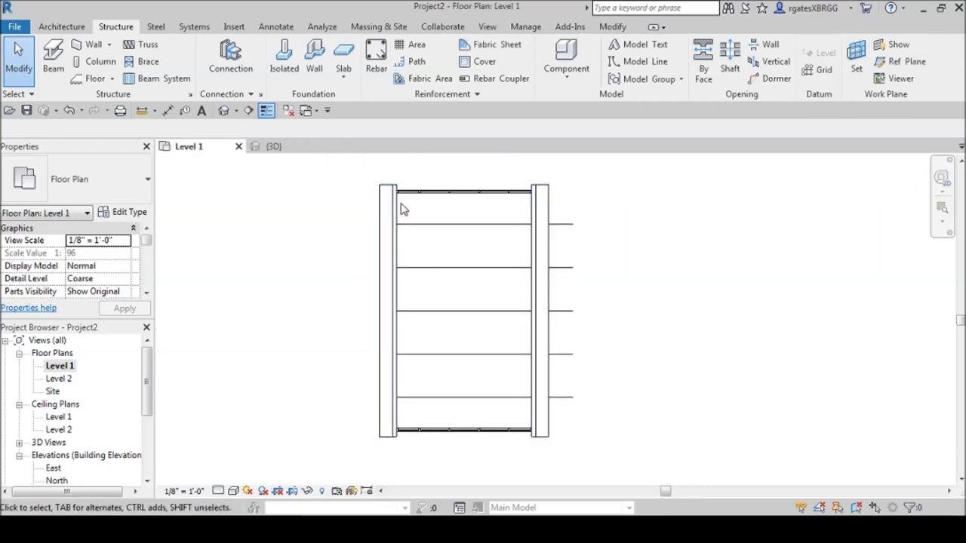
click(218, 493)
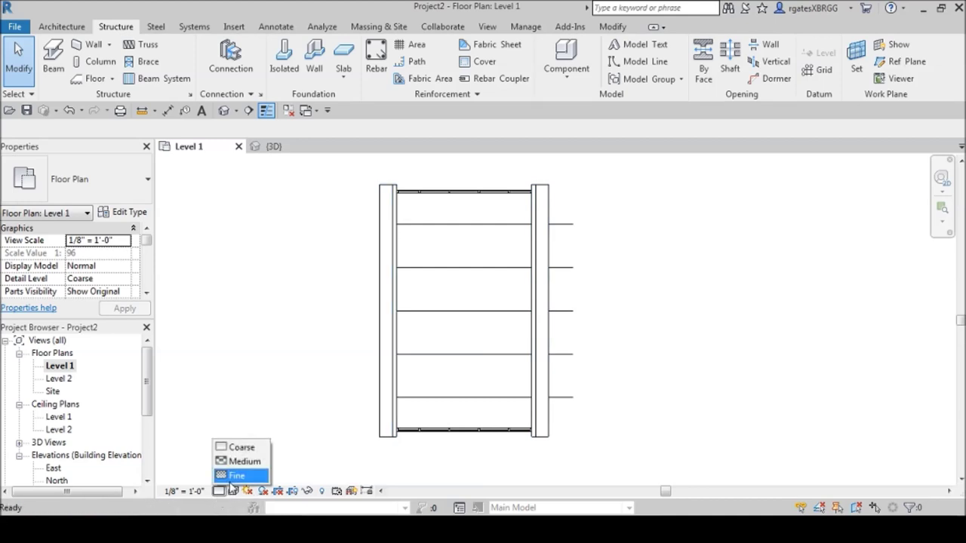
click(238, 474)
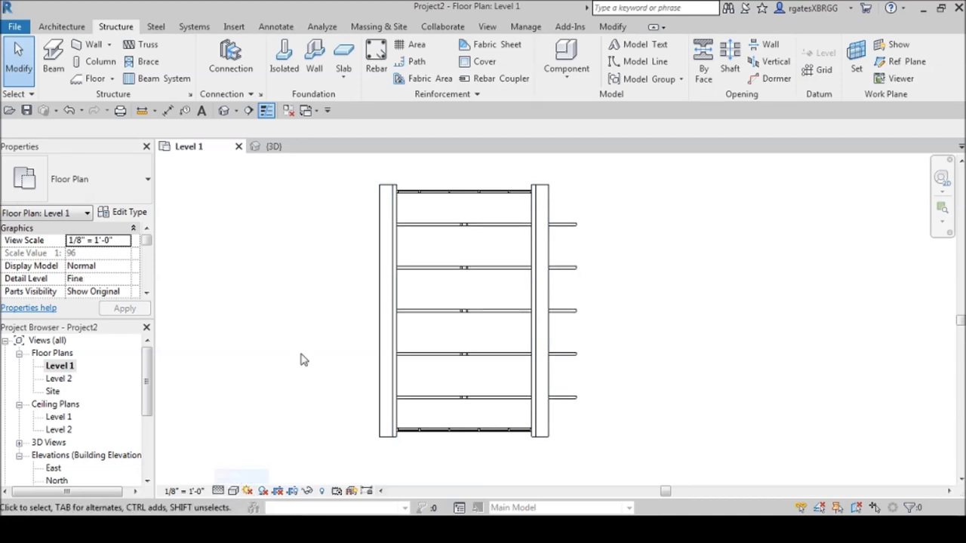
Step: Copy the left-hand beam system horizontally to just beyond the ends of the extended right-hand beams
key(Tab)
click(406, 230)
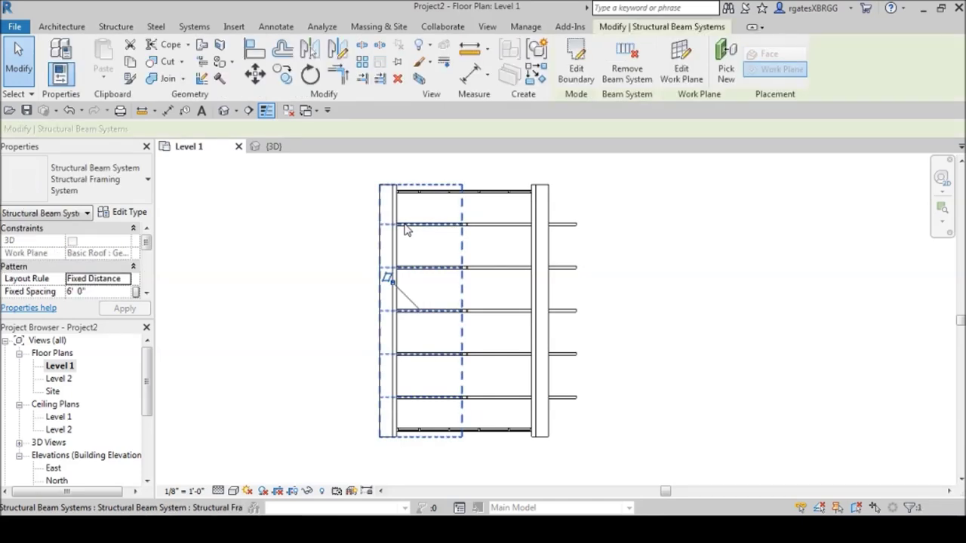
click(284, 74)
click(377, 165)
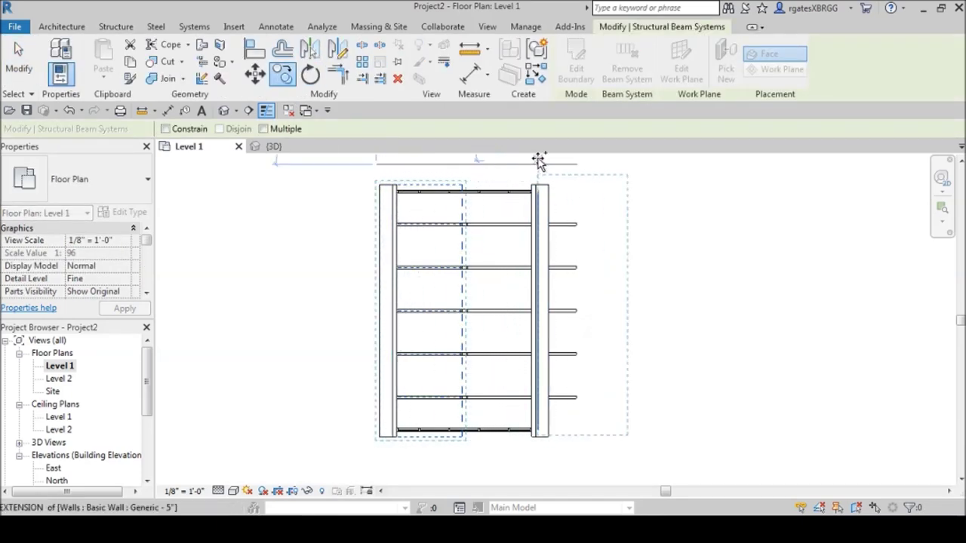
click(582, 167)
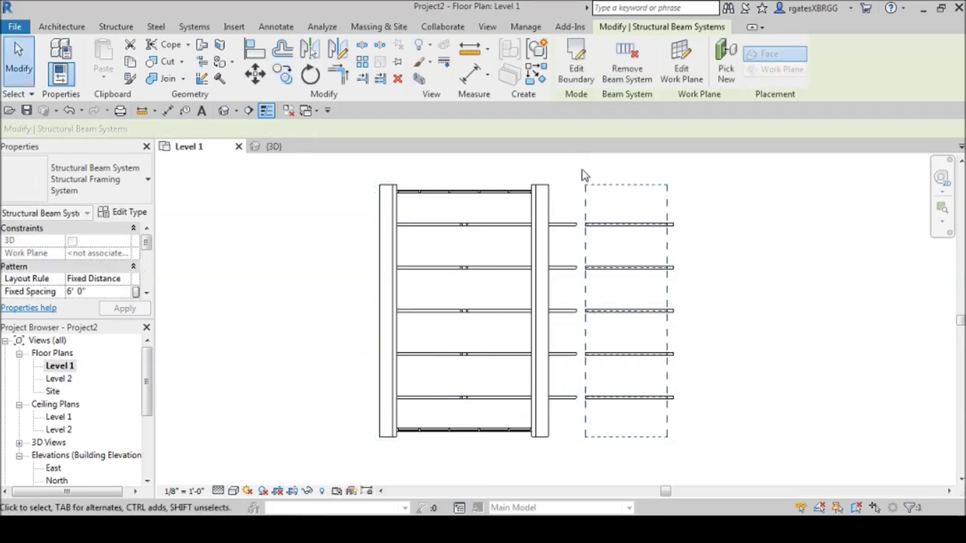
click(18, 57)
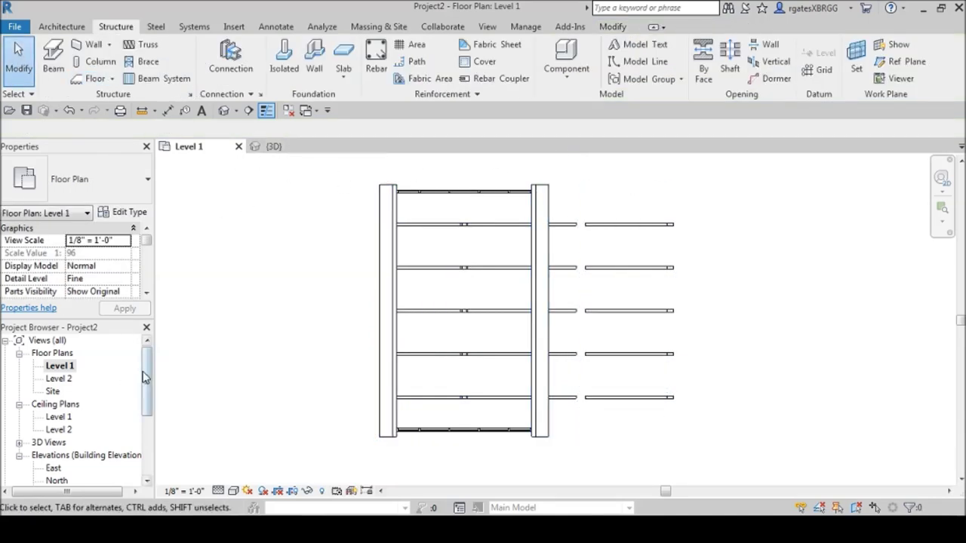
Step: In the front 3D view, move the copied beam system so its lower end's inner corner meets the extended beams' lower tip
click(273, 146)
click(905, 201)
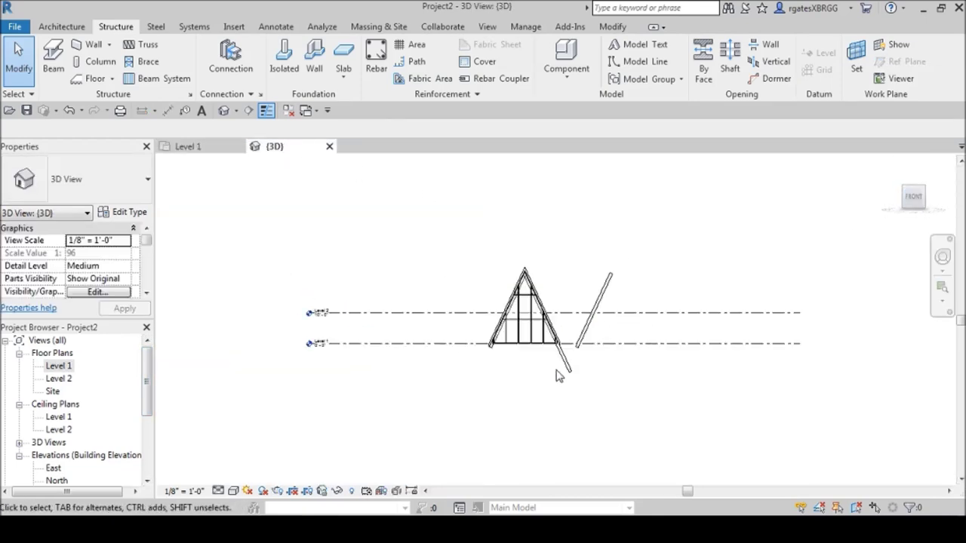
scroll(555, 377, up, 5)
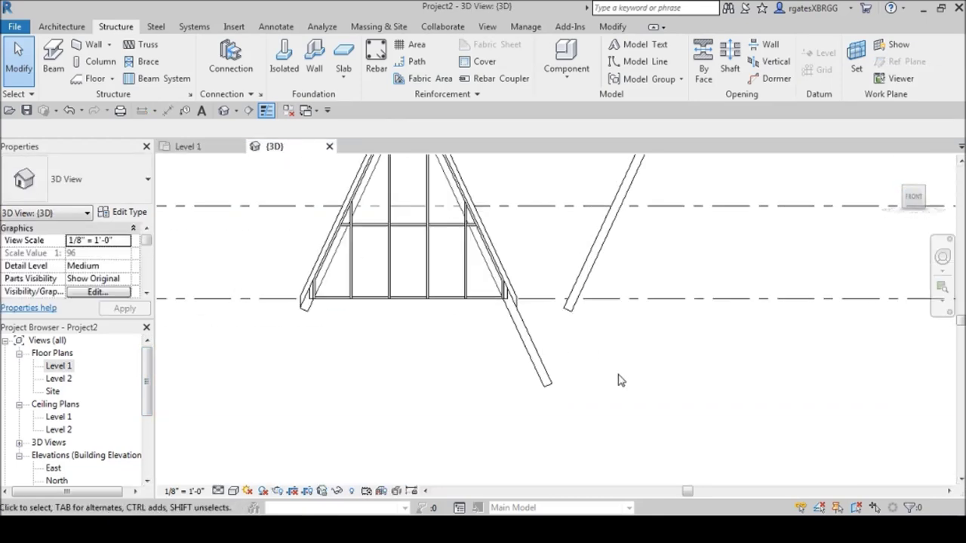
click(589, 265)
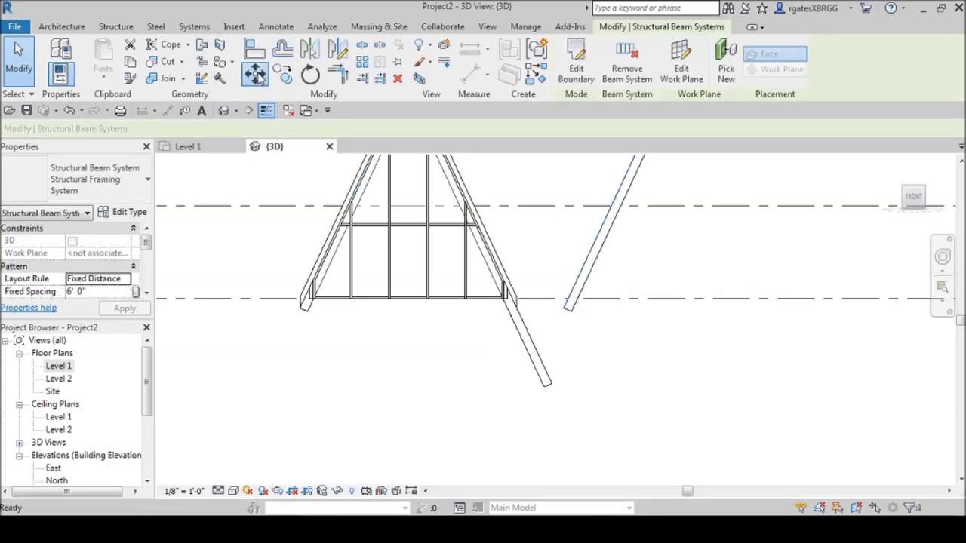
click(255, 74)
click(562, 311)
scroll(564, 314, up, 3)
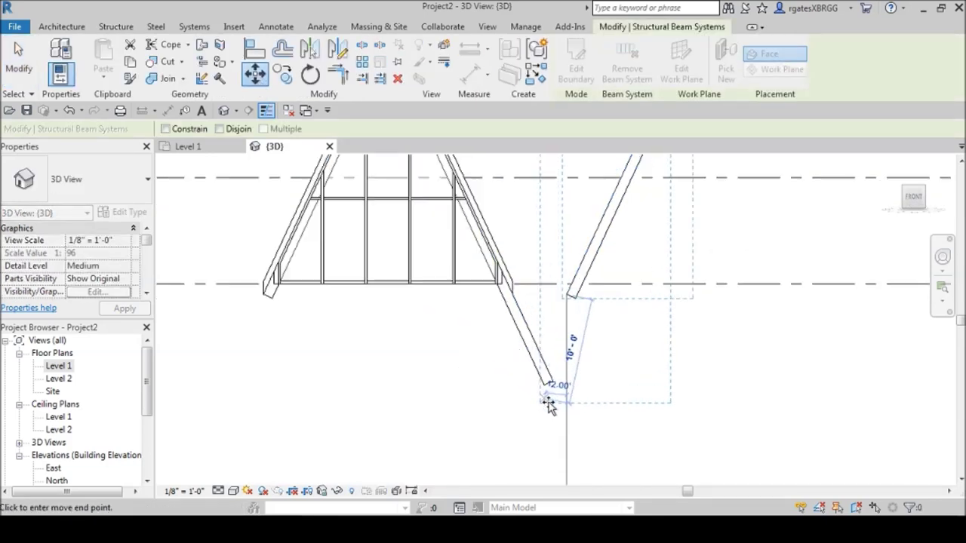
click(542, 379)
scroll(542, 379, down, 5)
key(Escape)
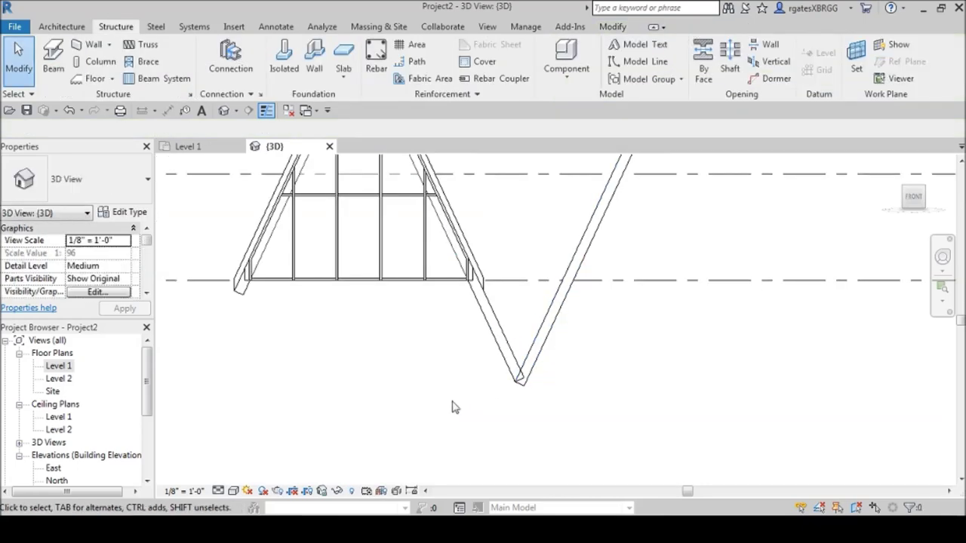
Step: Move the copied beam system 0' 11" so its lowest corner meets the extended beams' lowest corner, crossing the beam ends
scroll(504, 389, up, 1)
scroll(505, 390, up, 4)
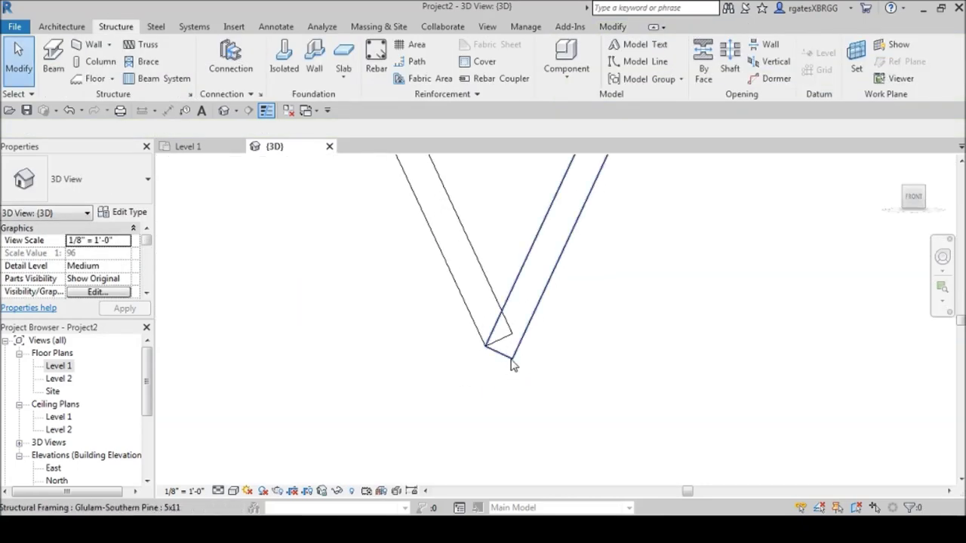
click(493, 335)
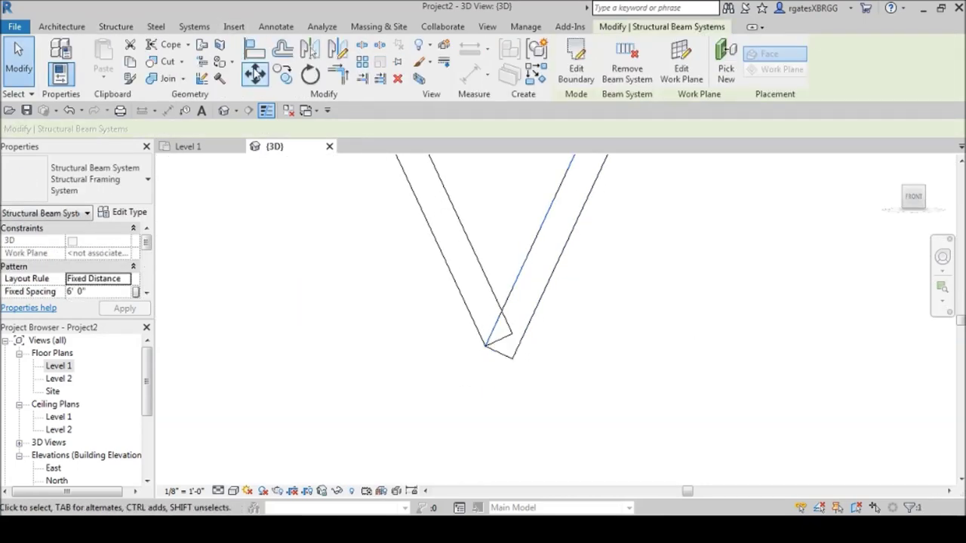
key(m)
key(v)
click(512, 357)
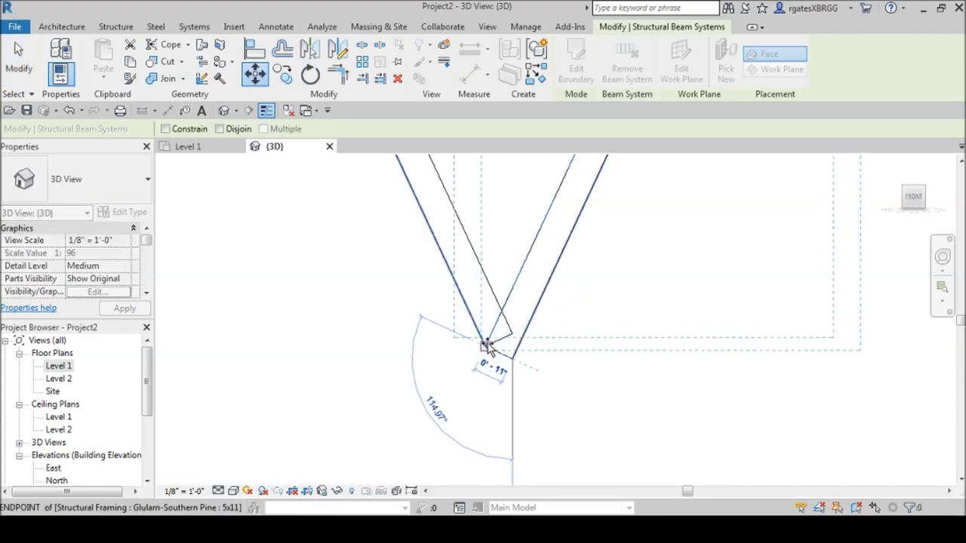
click(487, 347)
key(Escape)
scroll(464, 411, down, 3)
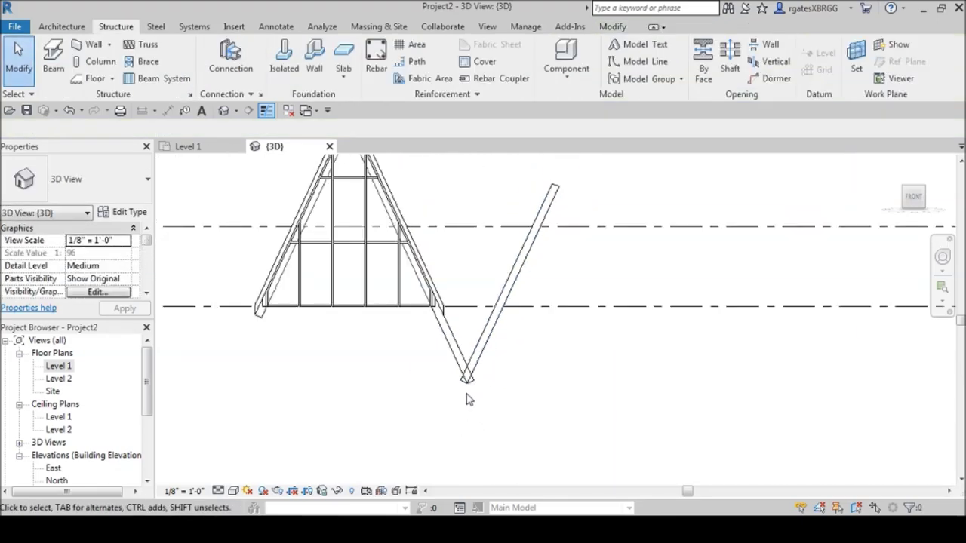
Step: Shorten the copied beam system by moving its upper boundary line to about 13' 6" from the lower one, and finish the boundary
shift+middle_drag(587, 352, 515, 294)
scroll(508, 308, down, 2)
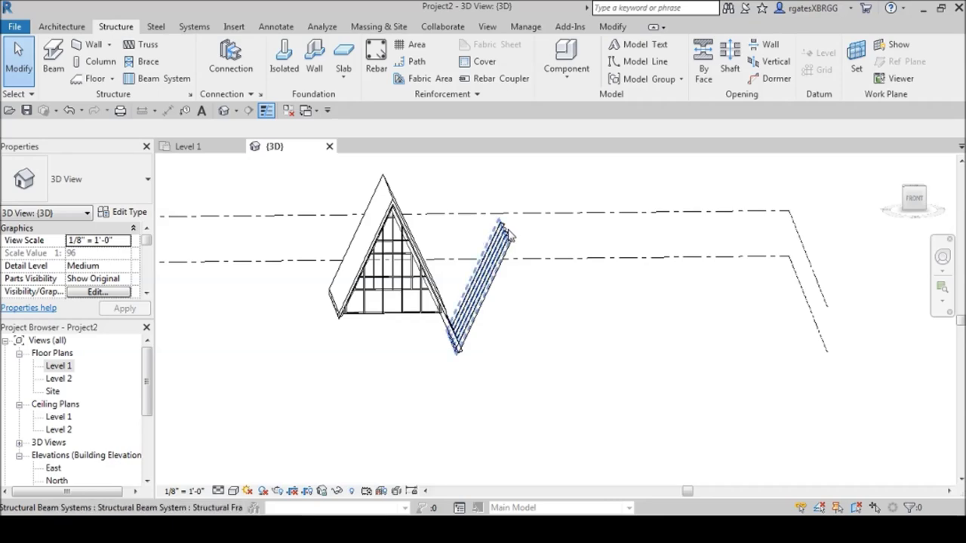
click(510, 236)
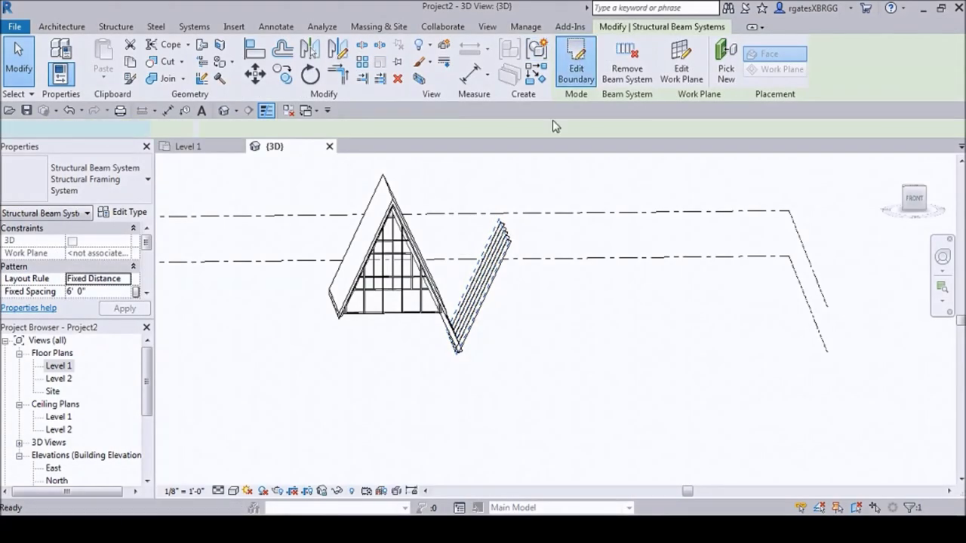
click(575, 64)
click(504, 237)
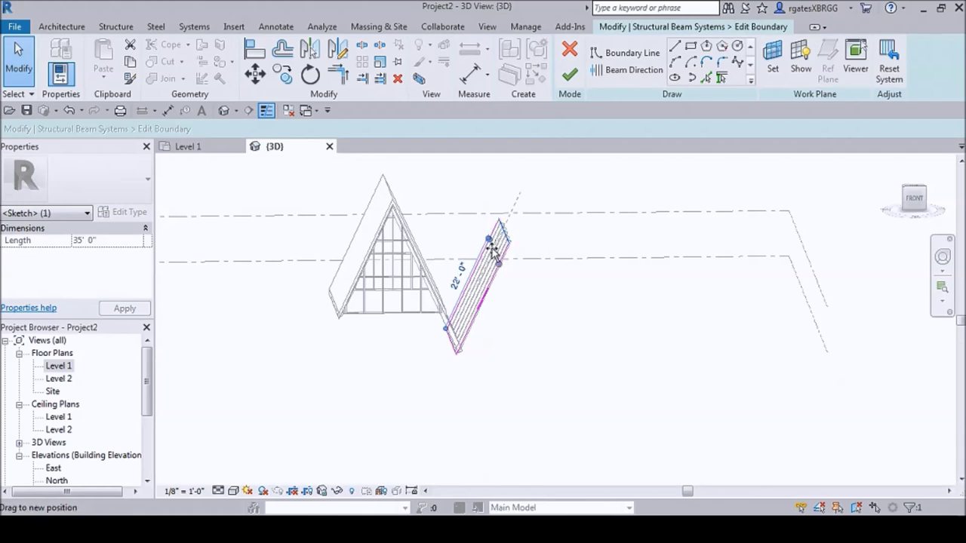
drag(495, 246, 480, 272)
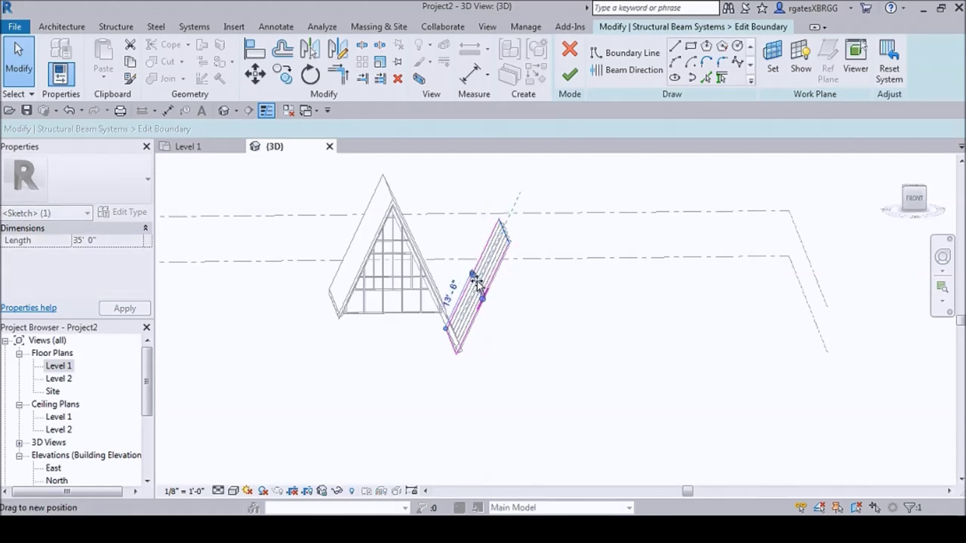
drag(476, 283, 475, 281)
click(551, 308)
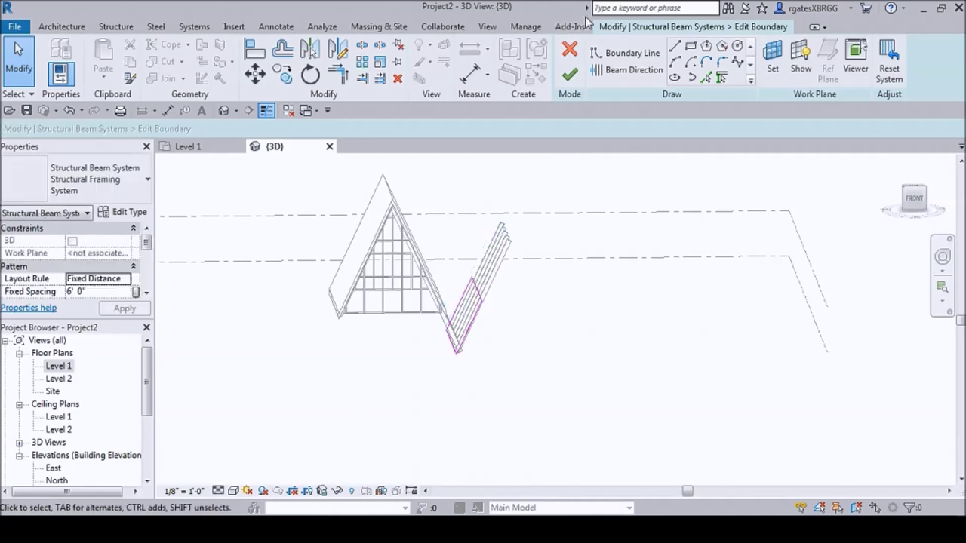
click(571, 76)
scroll(511, 334, up, 3)
key(Escape)
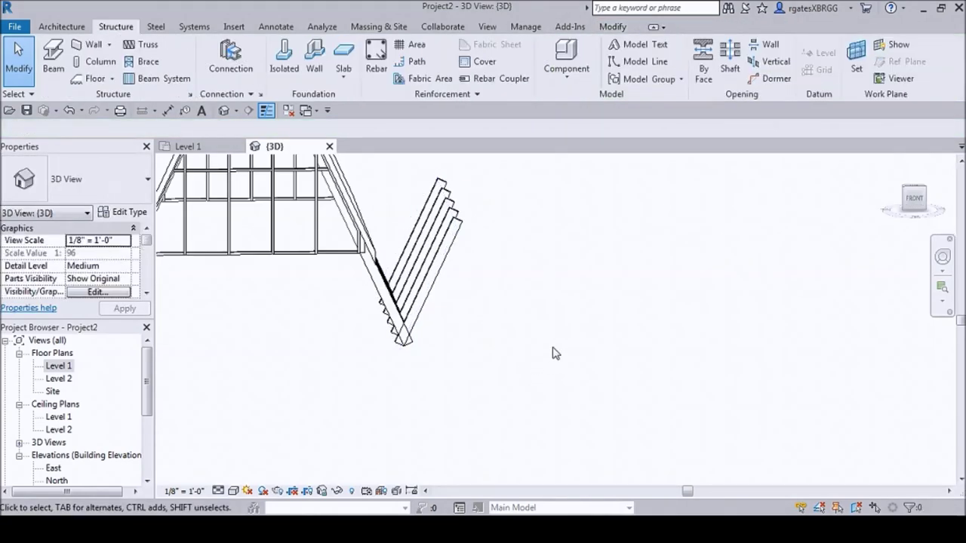
Step: Examine the joint between the shortened and extended beams from several angles and return to the Level 1 floor plan
scroll(587, 352, down, 2)
shift+middle_drag(587, 352, 452, 302)
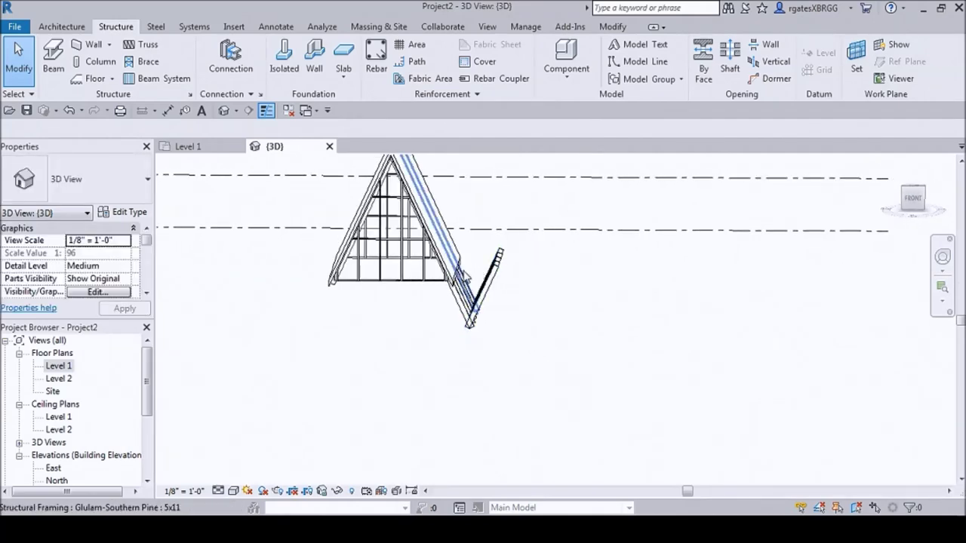
shift+middle_drag(508, 256, 487, 282)
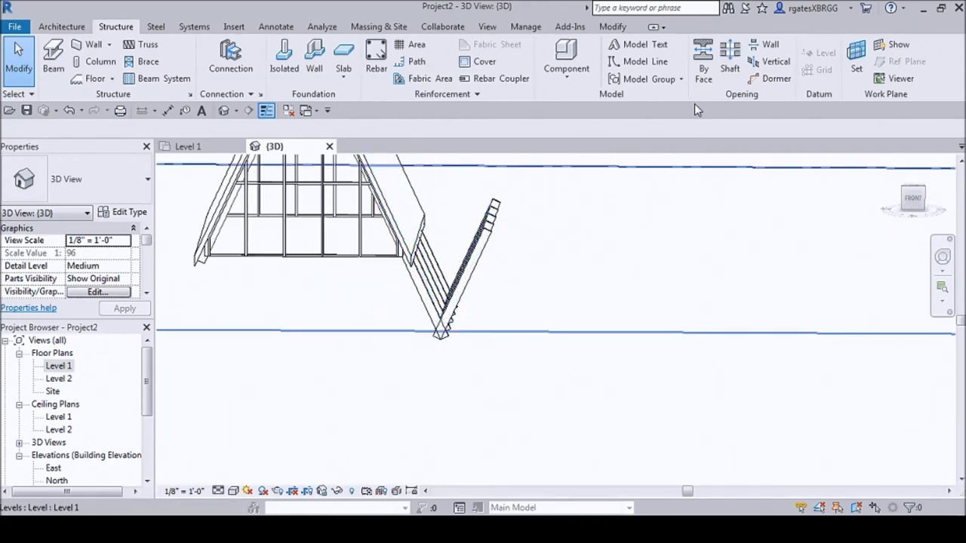
click(189, 147)
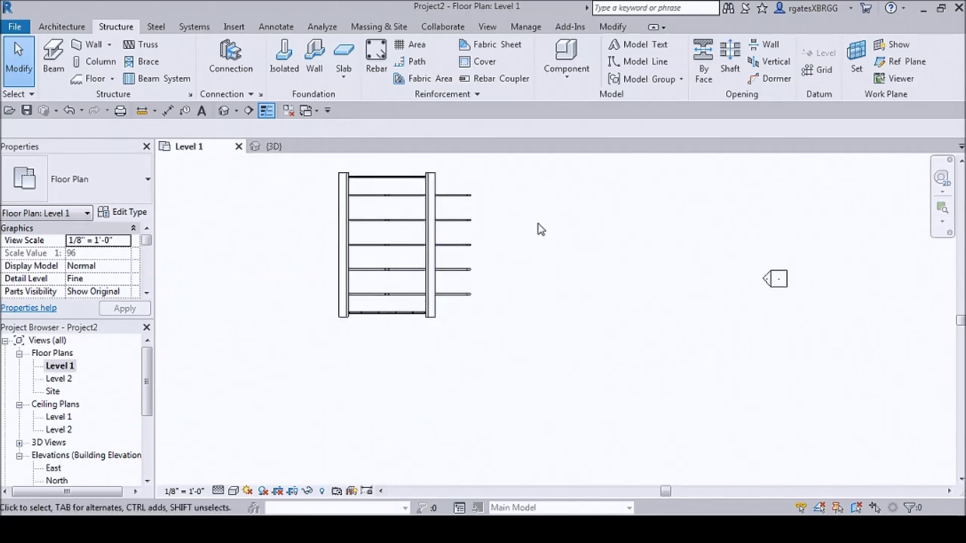
Step: Create a Wood Joist 10" - Wood Finish floor on Level 1 with a rectangular boundary about 43' 6" deep around the house and extended beams
click(60, 28)
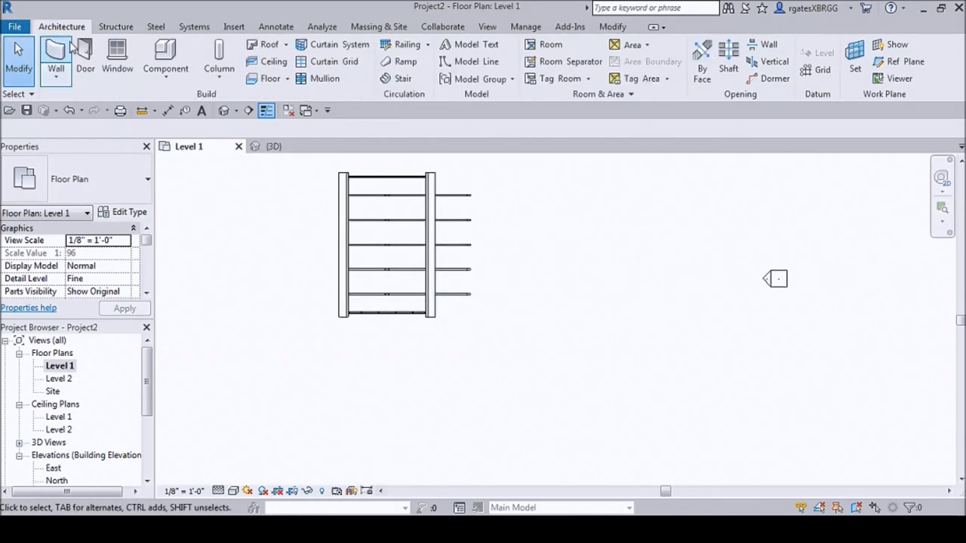
click(272, 78)
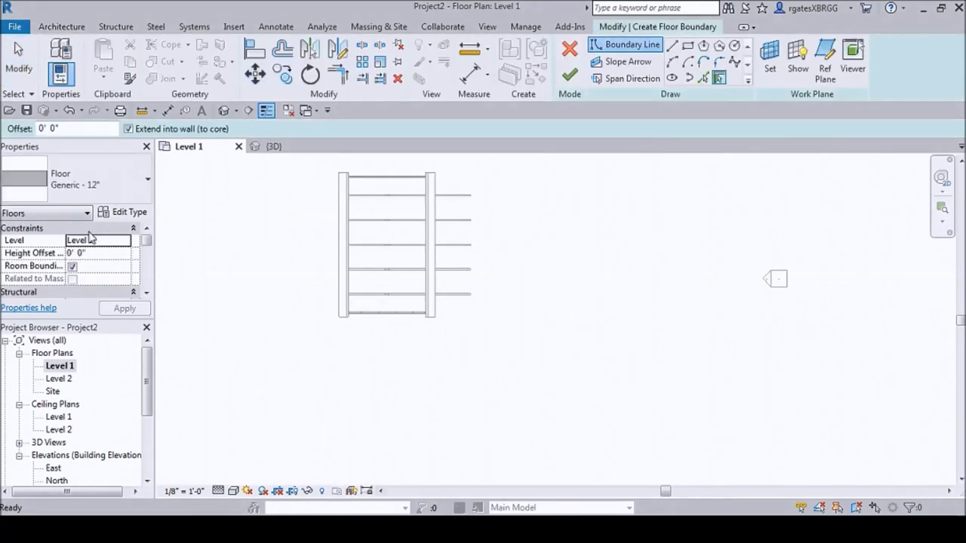
click(135, 181)
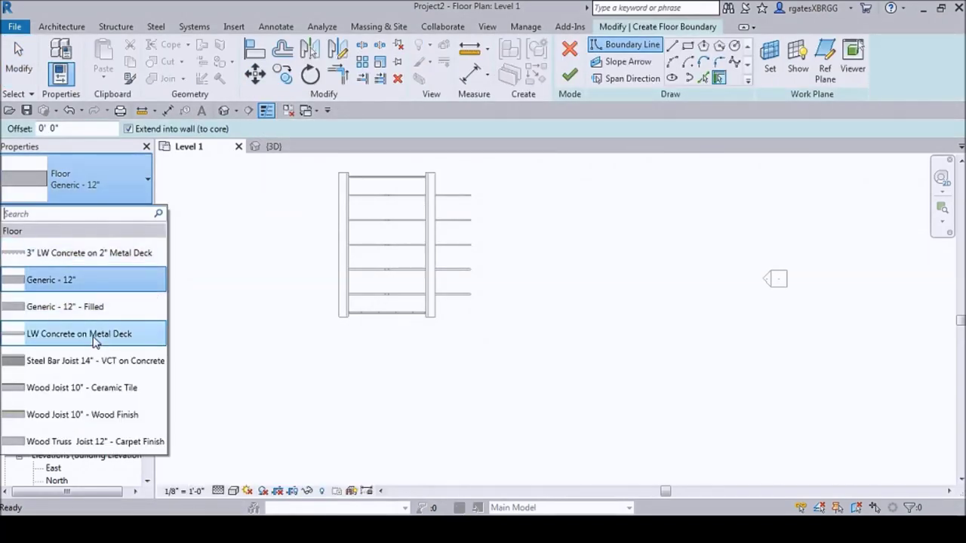
click(93, 415)
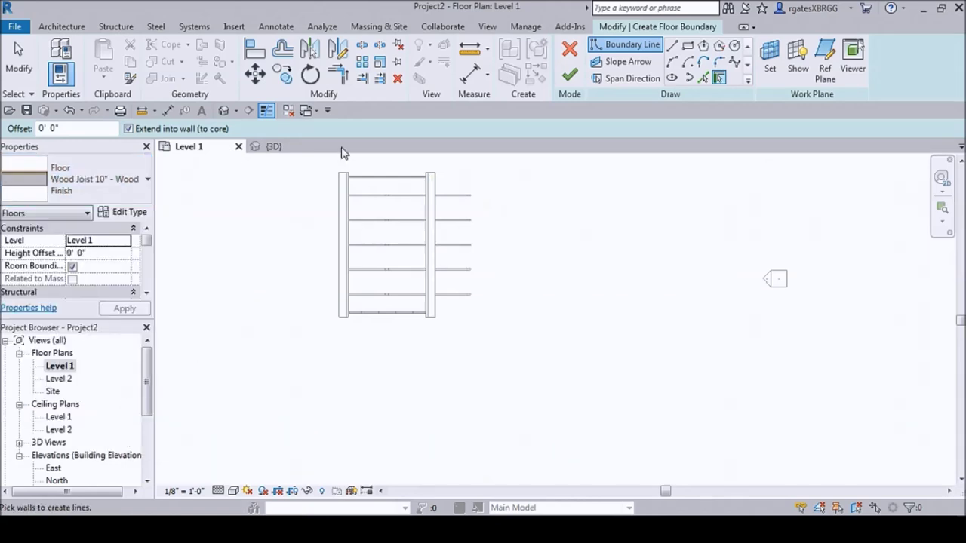
click(686, 47)
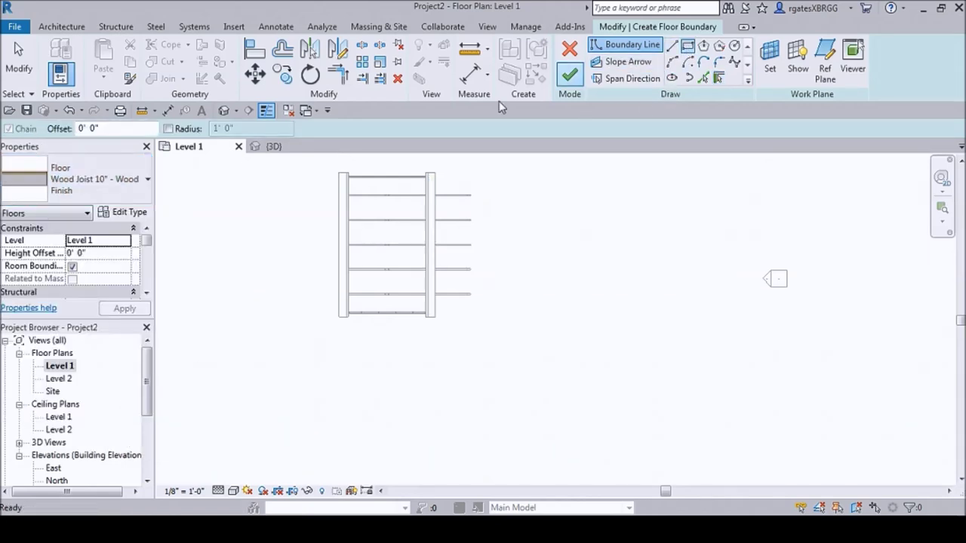
click(303, 160)
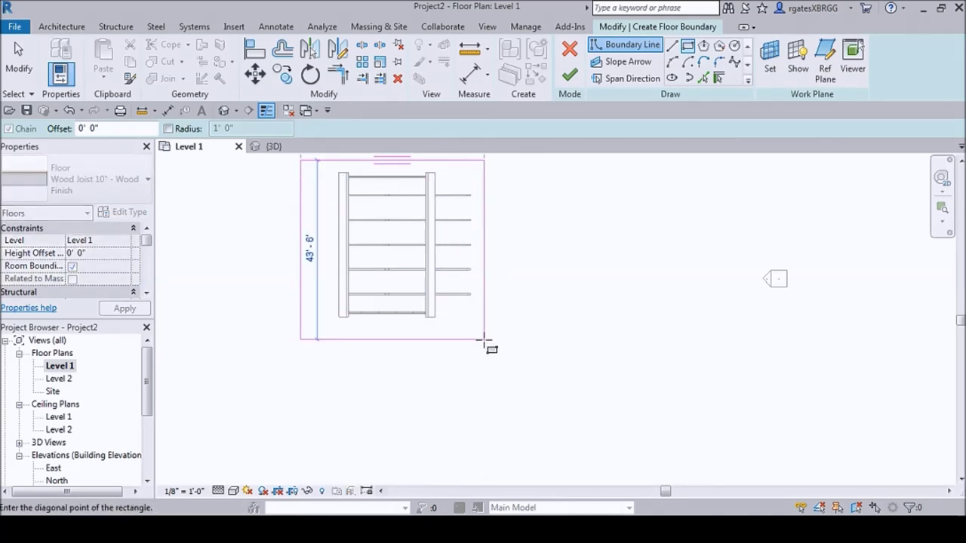
click(483, 339)
key(Escape)
Step: Move the floor's left boundary line closer to the house and its right one just outside the extended beams, about 10' 6" from the right roof edge
scroll(326, 226, up, 3)
click(360, 218)
mouse_move(360, 218)
mouse_down()
mouse_move(390, 219)
mouse_move(382, 223)
mouse_up()
scroll(254, 308, down, 3)
scroll(483, 258, up, 3)
drag(508, 258, 488, 250)
scroll(528, 196, down, 3)
click(539, 183)
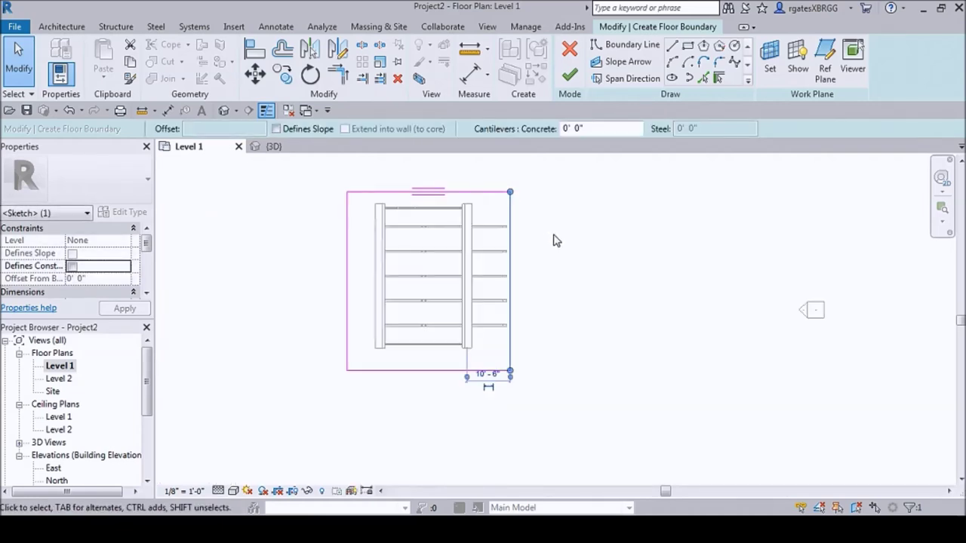
Step: Adjust the front boundary line's distance from the storefront and finish the floor sketch
scroll(412, 359, up, 2)
scroll(412, 359, up, 1)
click(463, 384)
drag(463, 384, 467, 375)
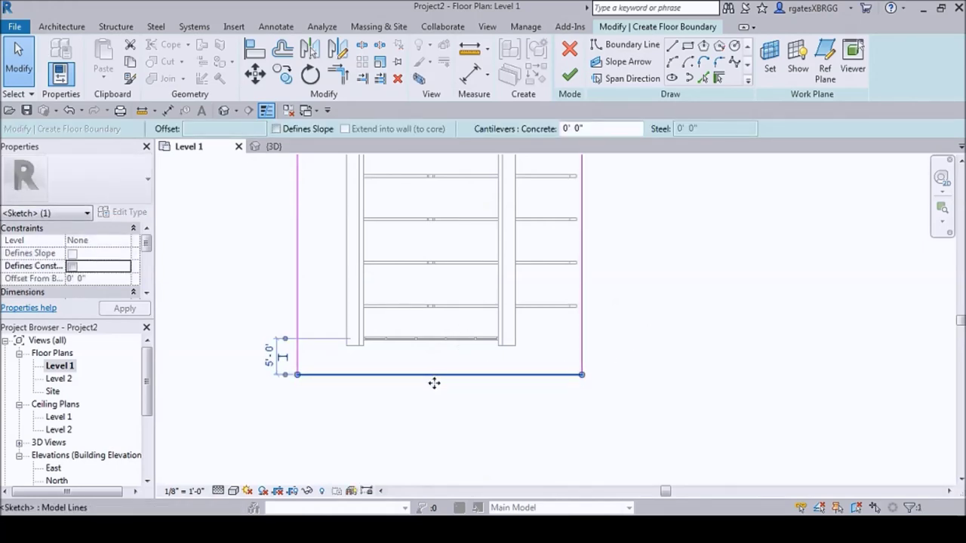
click(597, 327)
scroll(593, 192, down, 3)
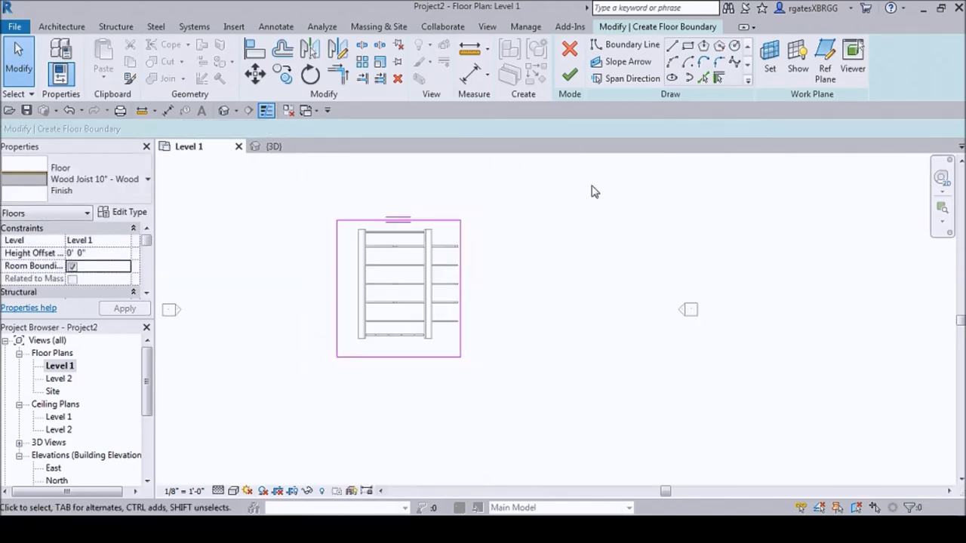
click(570, 74)
click(511, 291)
Step: Examine in the 3D view how the V-shaped side beams pass through the new floor
scroll(416, 317, up, 4)
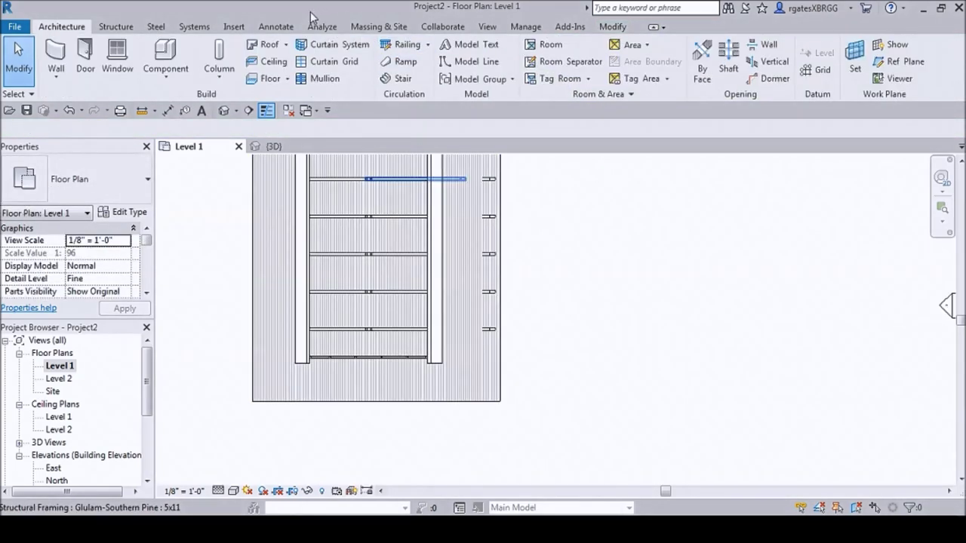
click(274, 147)
scroll(343, 241, up, 4)
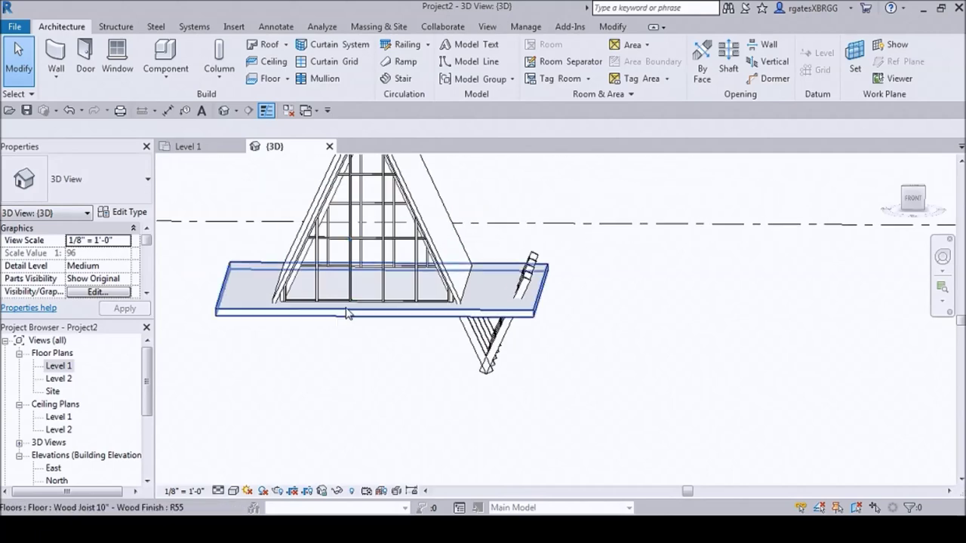
shift+middle_drag(551, 329, 604, 302)
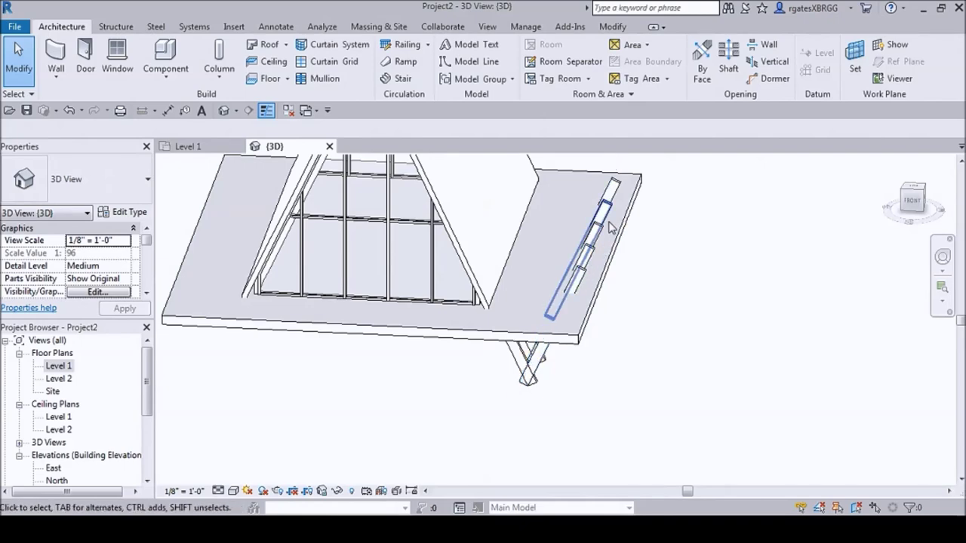
shift+middle_drag(651, 341, 443, 302)
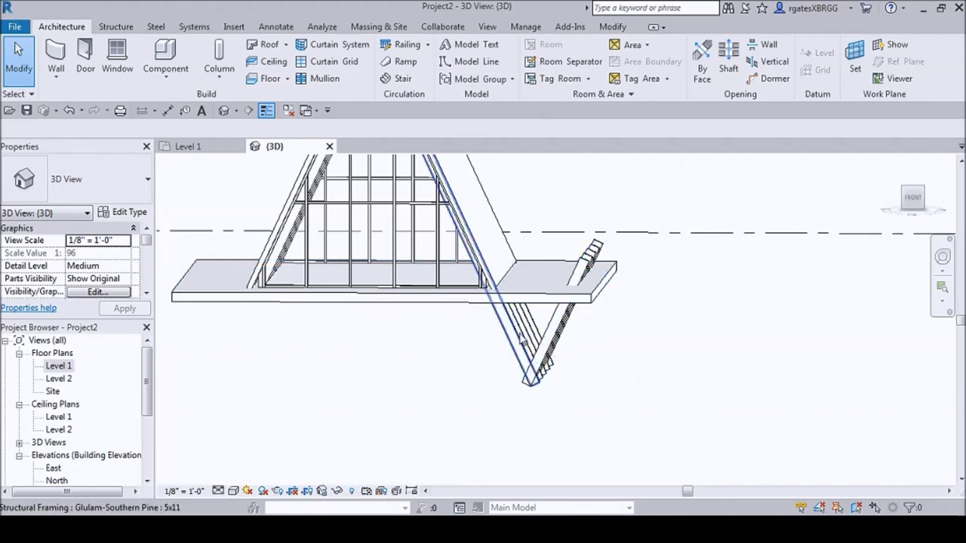
shift+middle_drag(521, 341, 604, 392)
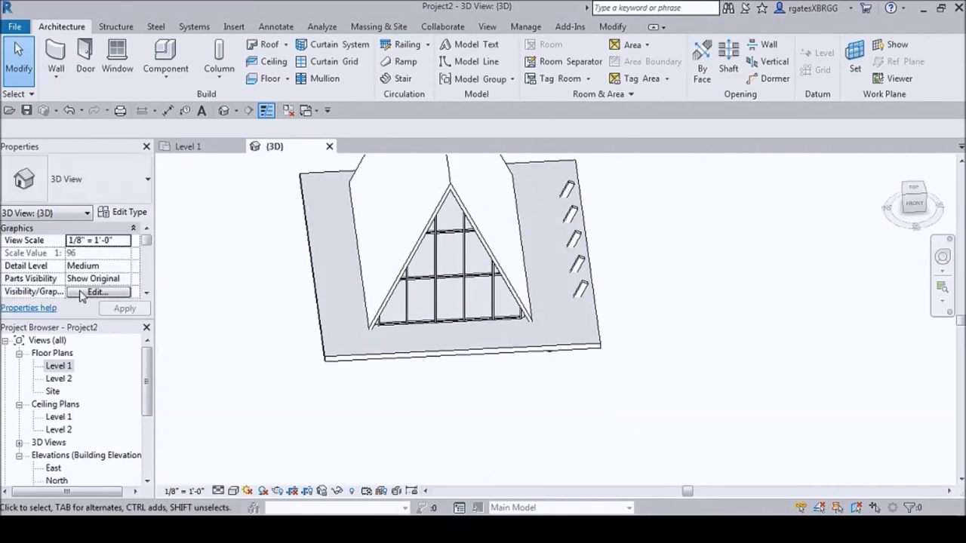
Step: In the Level 1 plan, sketch a Handrail - Rectangular railing path around the floor's perimeter, leaving an opening at the front, and finish it
double_click(61, 367)
scroll(375, 288, down, 2)
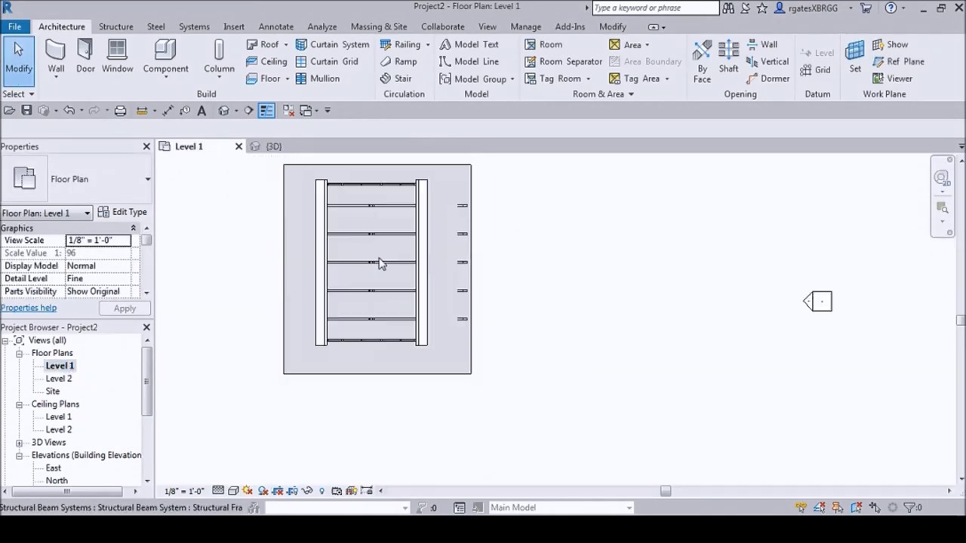
click(406, 45)
scroll(302, 156, up, 2)
click(280, 165)
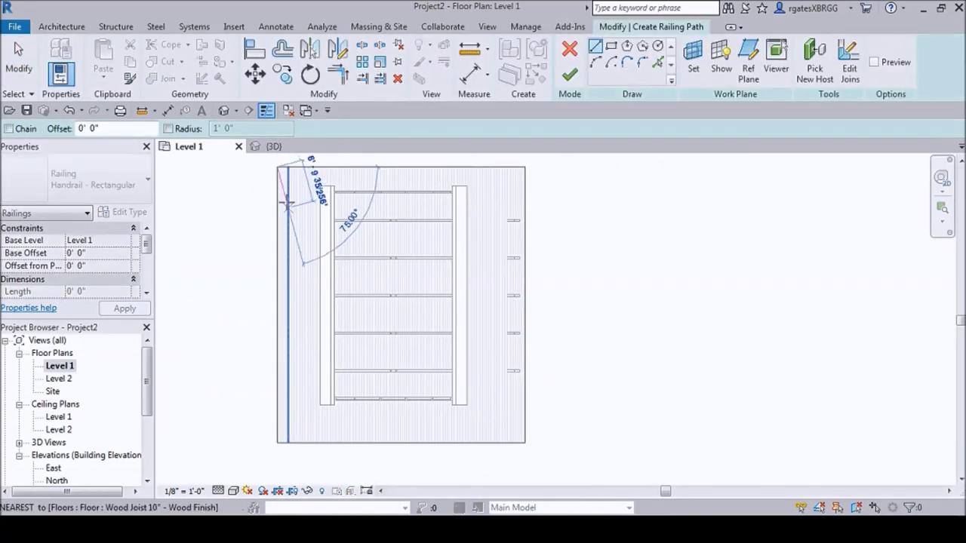
scroll(289, 198, down, 2)
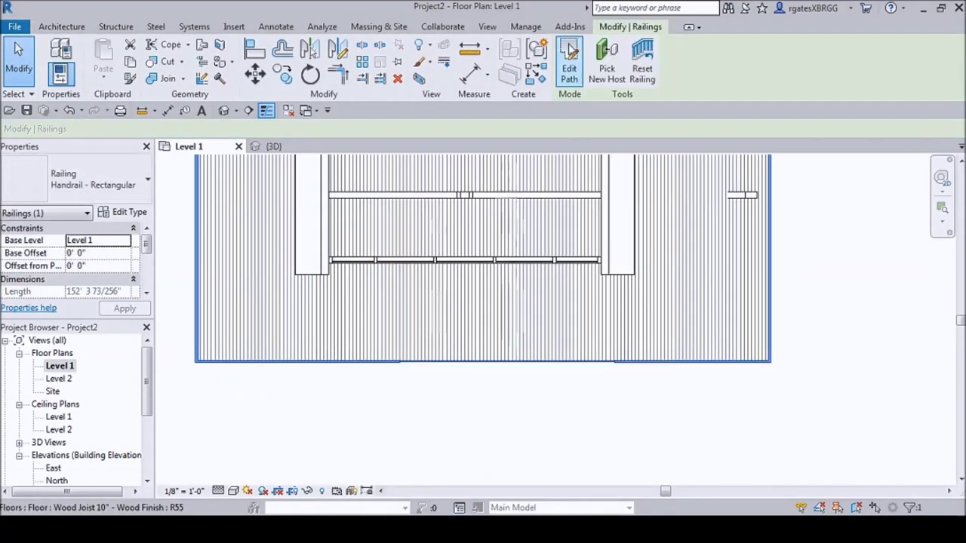
Step: Edit the railing path, setting the front-left segment to 12' 6" and lengthening the front-right segment to match, and finish the path
click(570, 61)
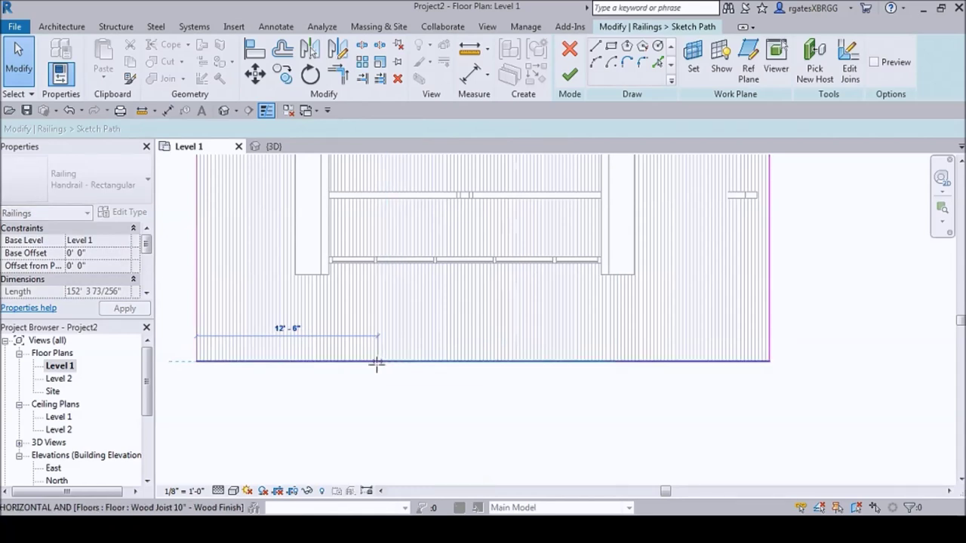
click(615, 360)
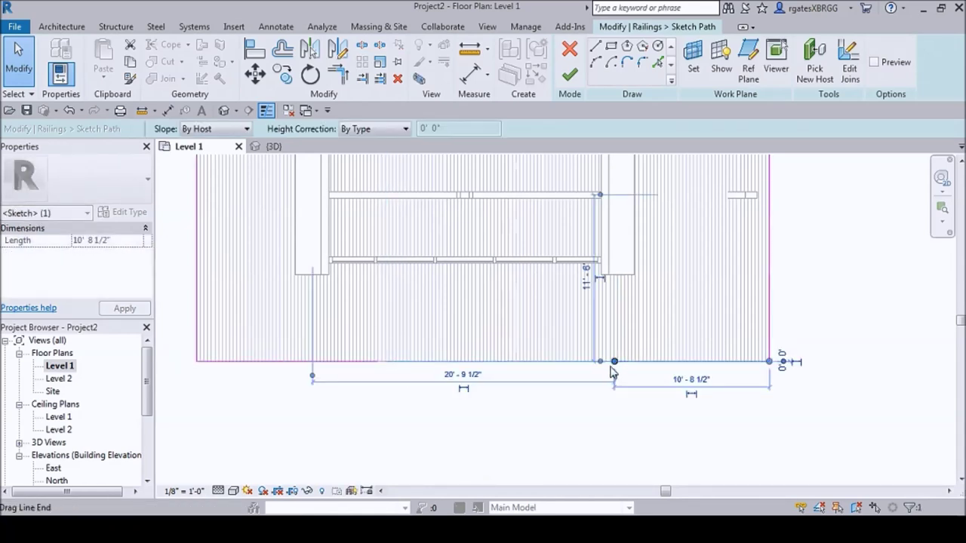
drag(613, 363, 589, 362)
click(570, 75)
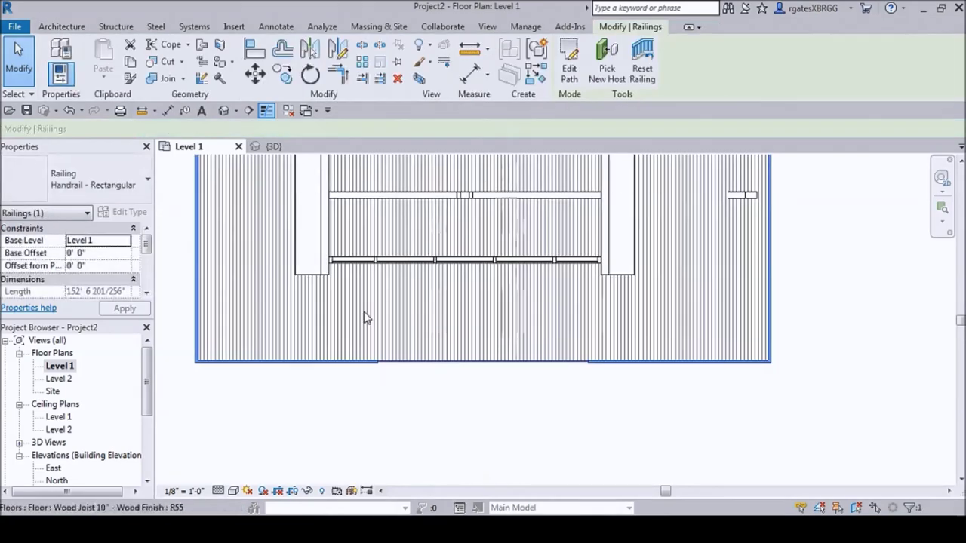
key(Escape)
Step: Examine the railing and its front opening from several angles in the 3D view
scroll(528, 340, down, 4)
scroll(482, 279, up, 1)
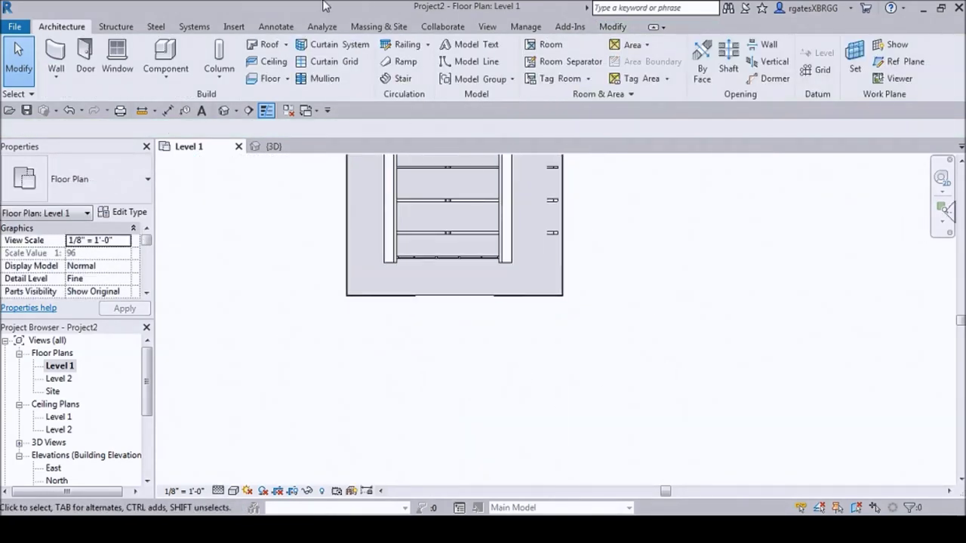
click(289, 146)
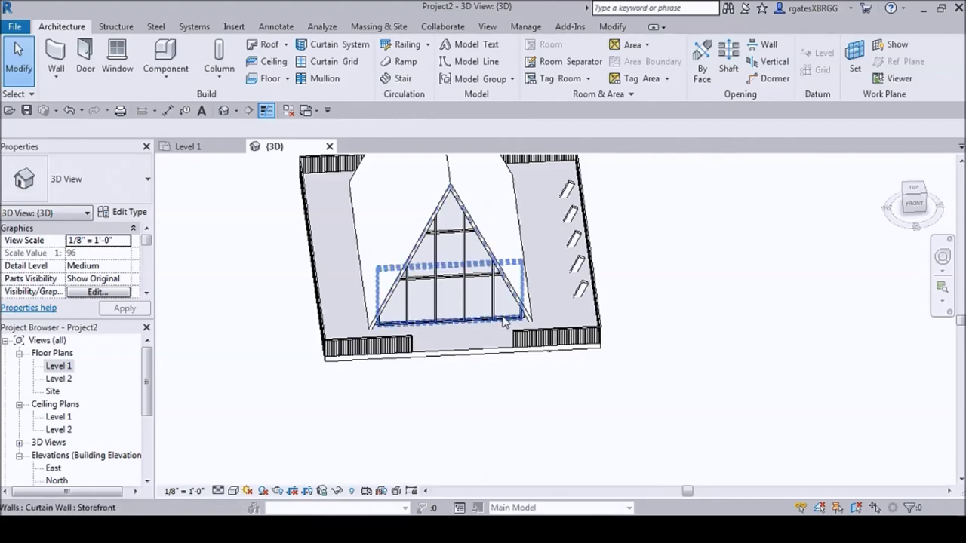
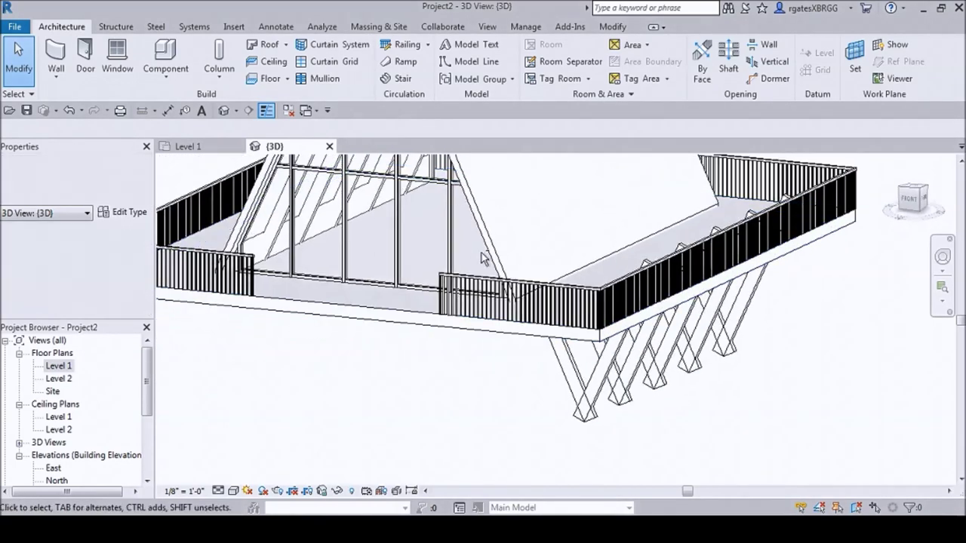
shift+middle_drag(510, 289, 459, 345)
scroll(518, 323, up, 2)
shift+middle_drag(518, 324, 533, 233)
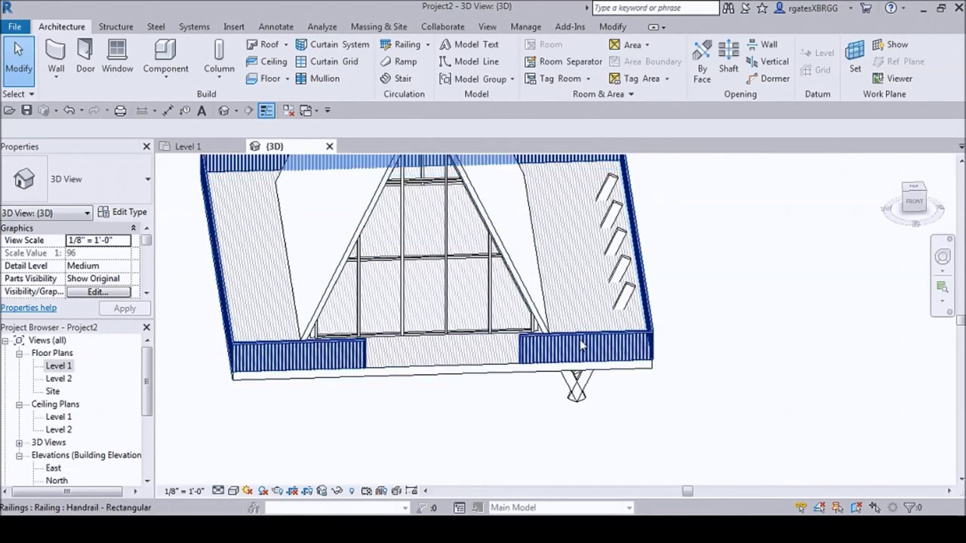
Step: Return to the Level 1 floor plan and bring the front storefront wall into close view
double_click(59, 367)
scroll(423, 268, up, 3)
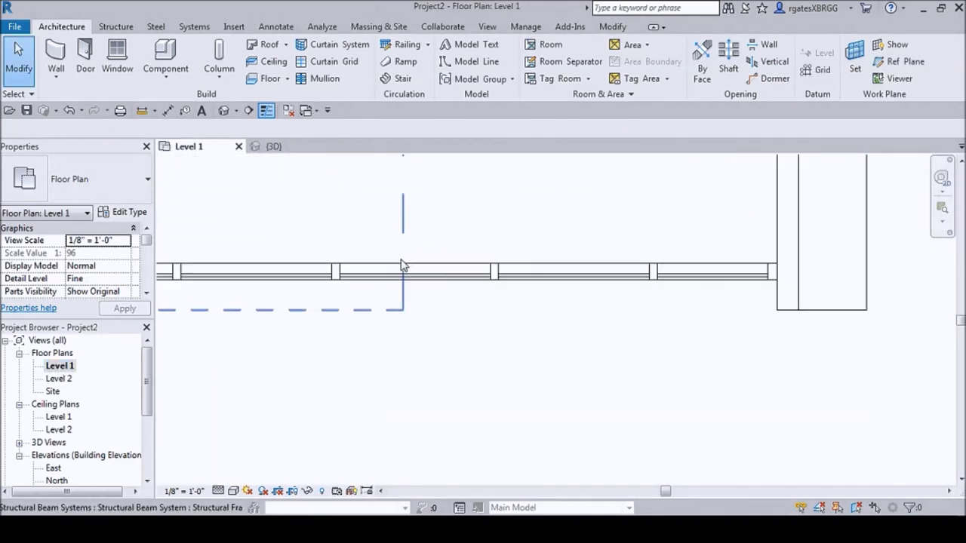
scroll(403, 264, up, 1)
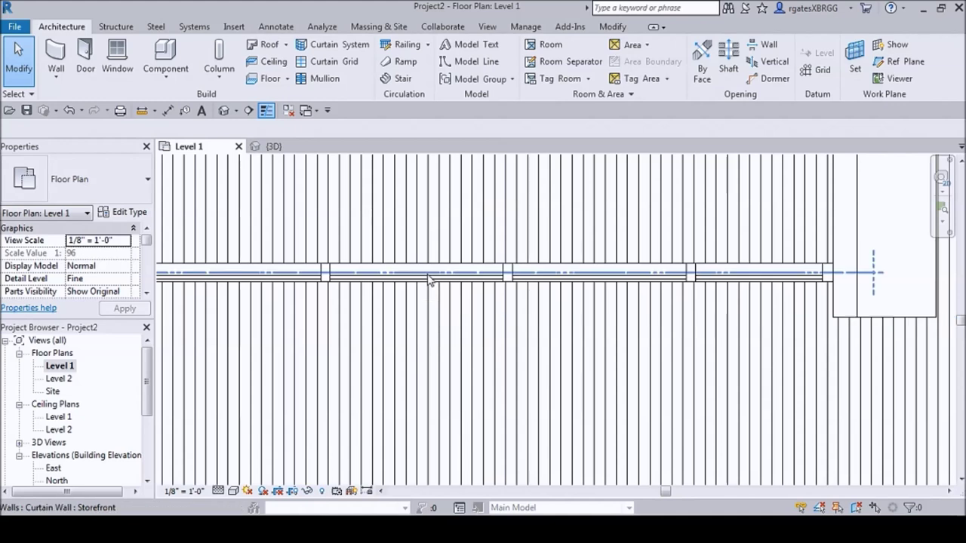
click(428, 280)
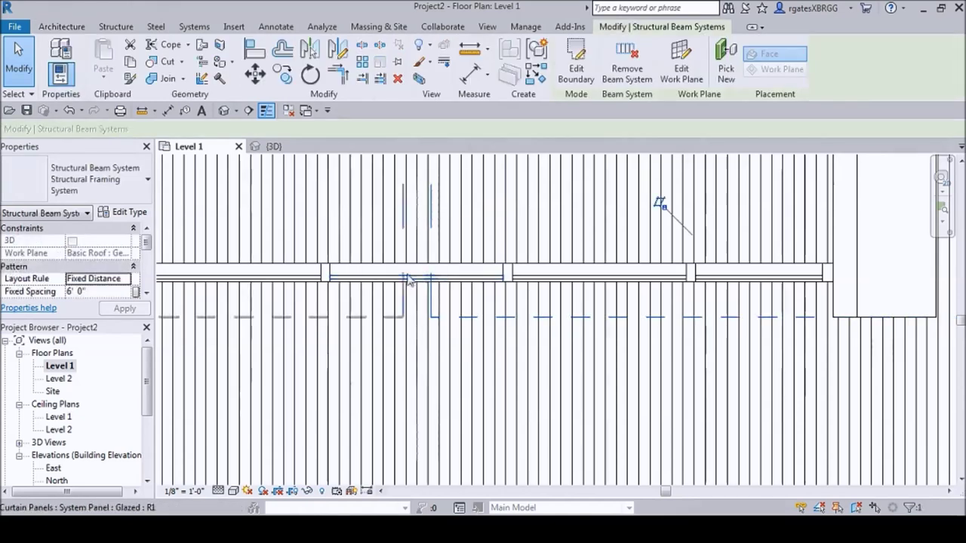
click(398, 249)
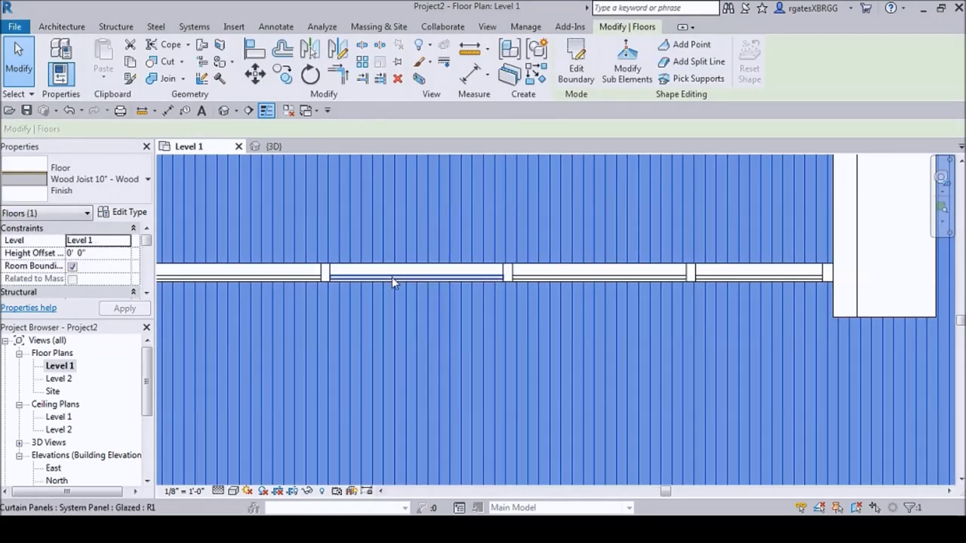
click(393, 276)
key(Escape)
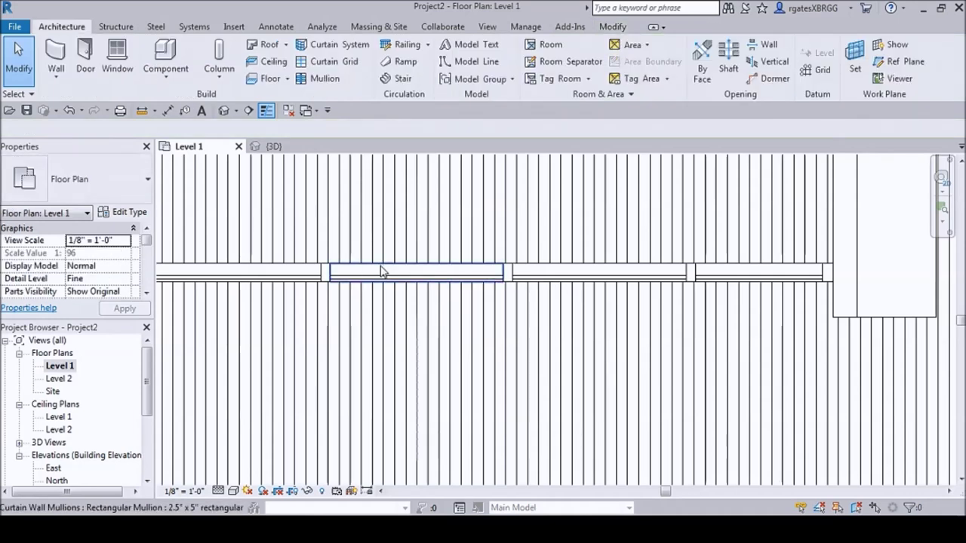
Step: Cycle through the overlapping elements at the front storefront wall and select the glazed panel near its middle
key(Tab)
key(Tab)
key(Tab)
key(Tab)
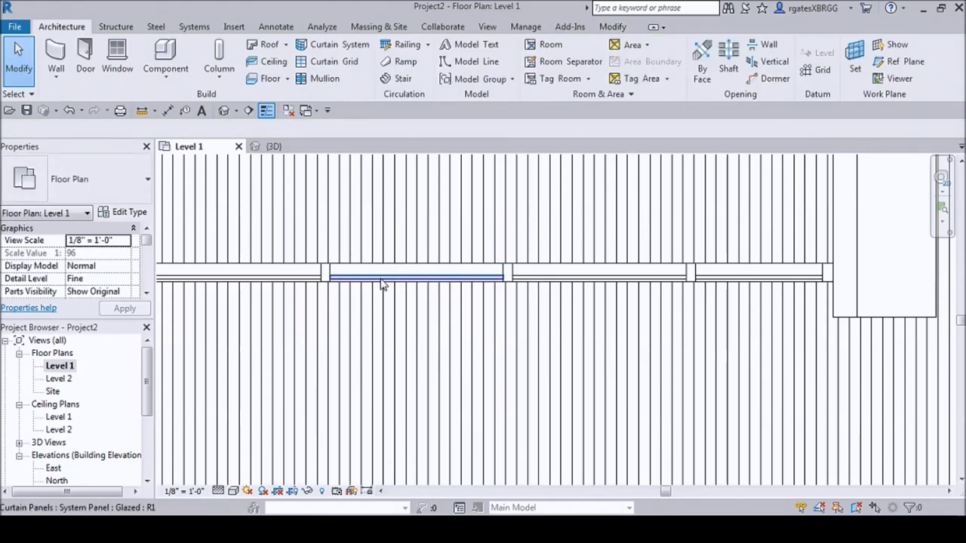
click(384, 284)
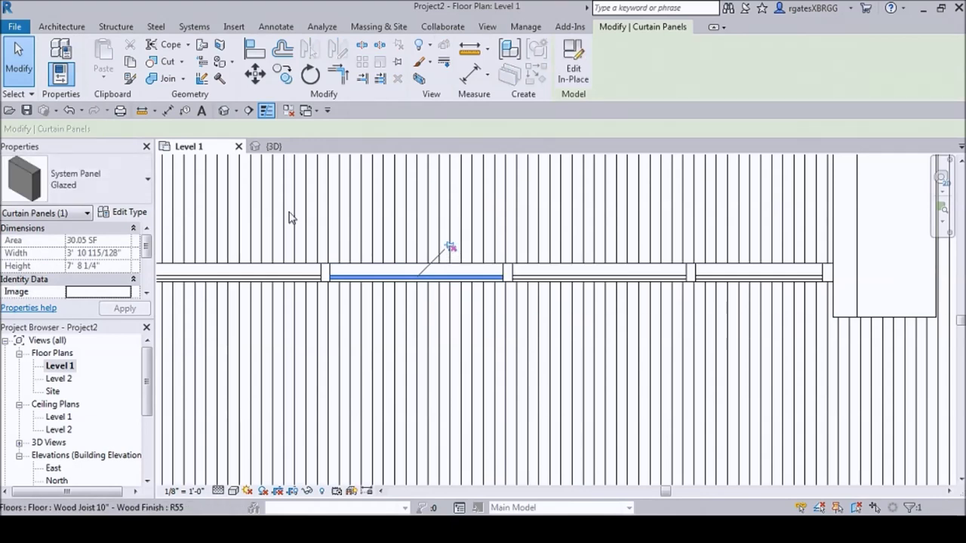
Step: Look through the available types for the selected glazed panel without changing it
click(105, 187)
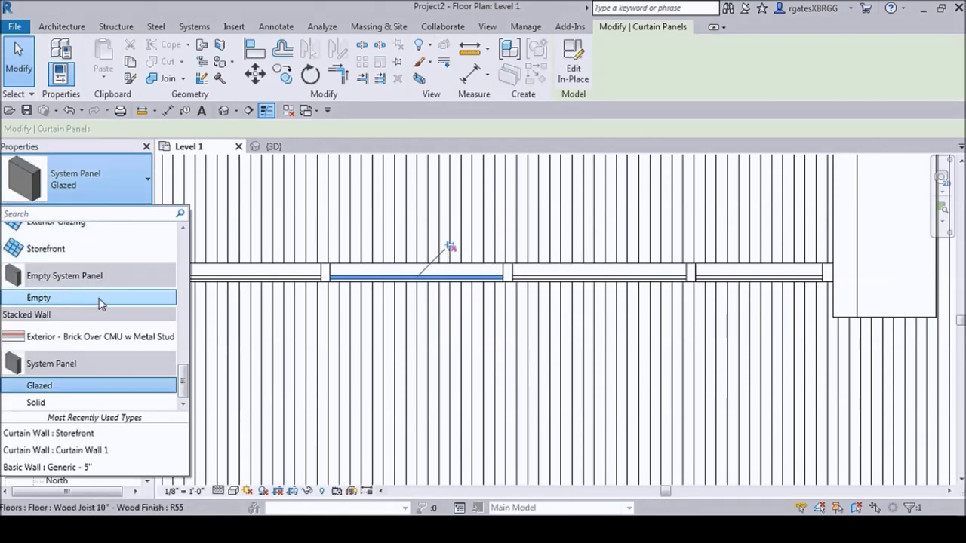
scroll(104, 294, up, 2)
scroll(104, 294, down, 2)
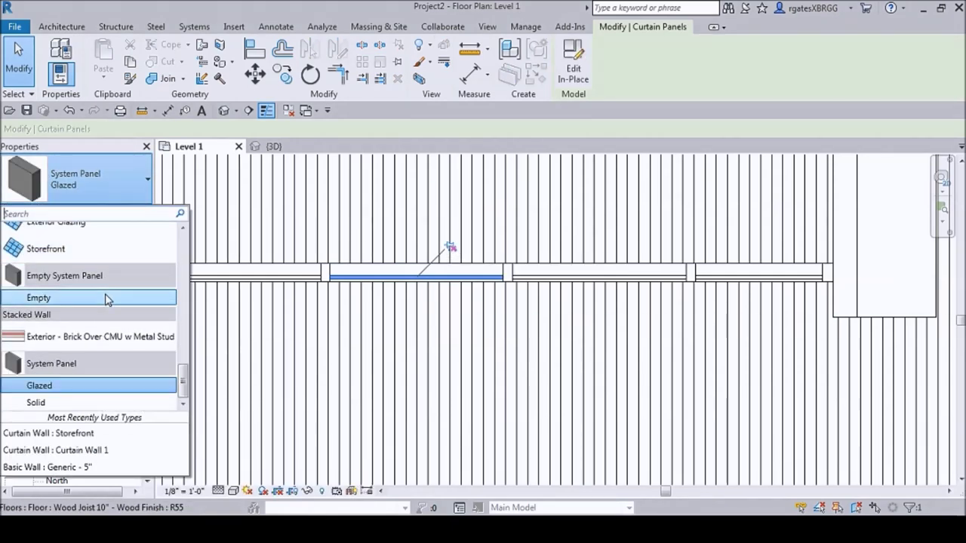
click(129, 182)
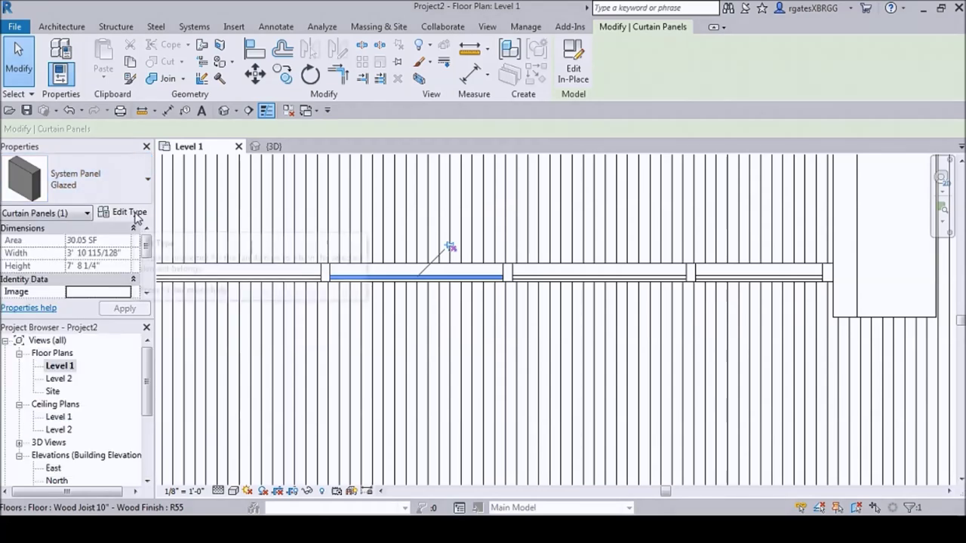
Step: Start loading a family for the selected glazed panel and browse to the Doors folder of the US Imperial library
click(130, 213)
click(775, 47)
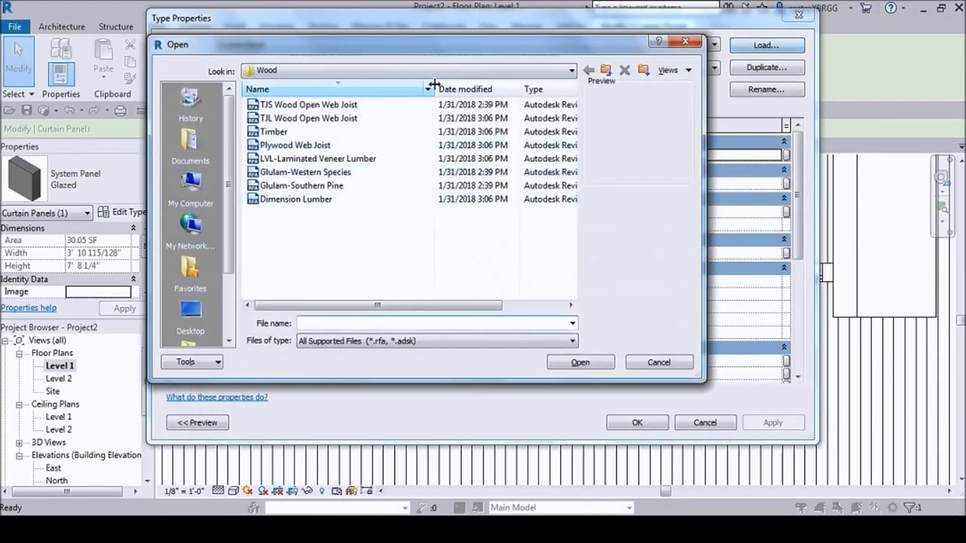
click(610, 75)
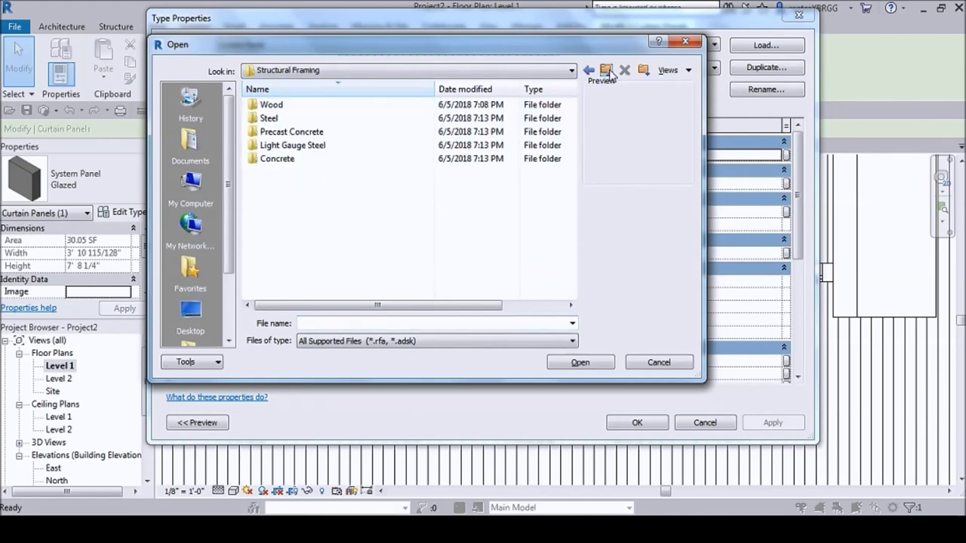
click(610, 76)
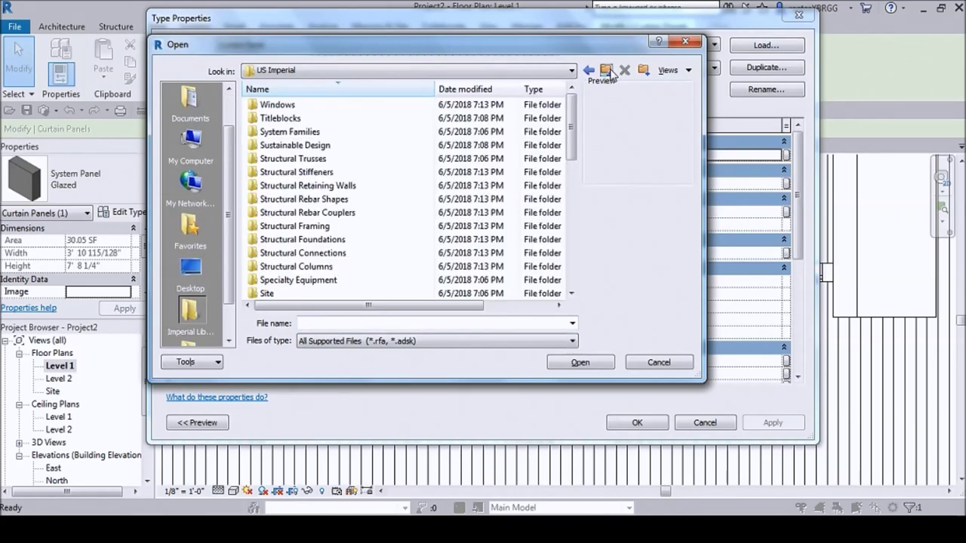
click(609, 75)
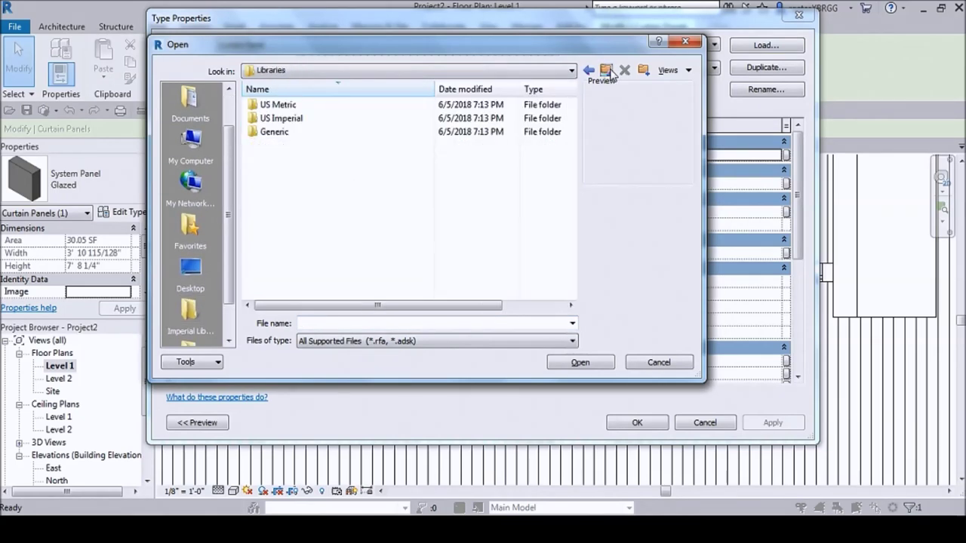
double_click(285, 118)
scroll(338, 217, down, 5)
scroll(340, 215, up, 5)
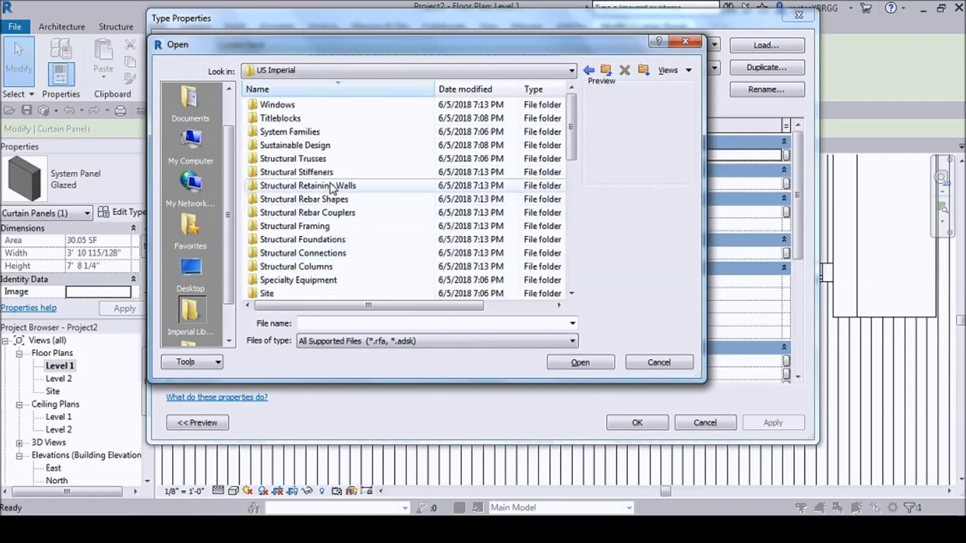
scroll(332, 188, down, 6)
double_click(272, 226)
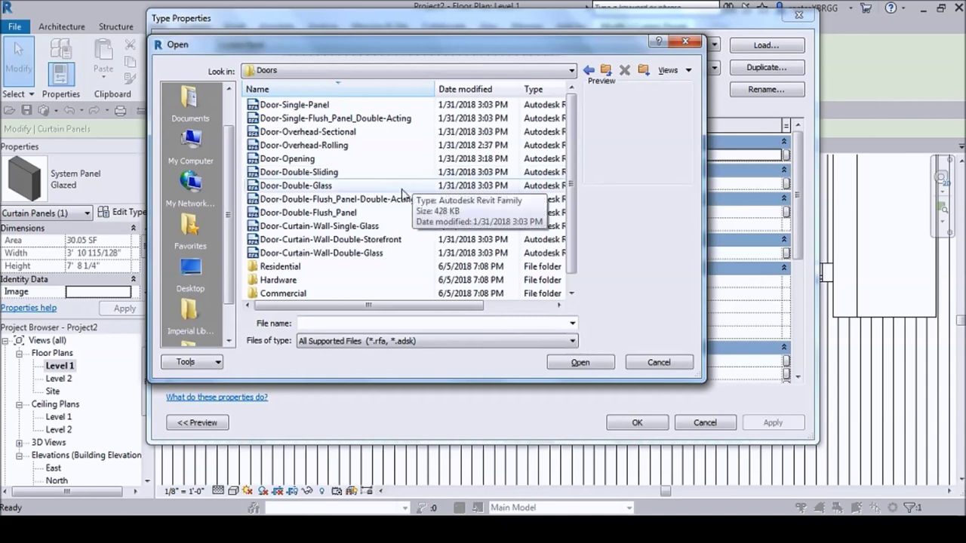
Step: Compare the door family previews, then load Door-Curtain-Wall-Single-Glass and apply it to the selected front storefront panel
click(314, 213)
click(320, 199)
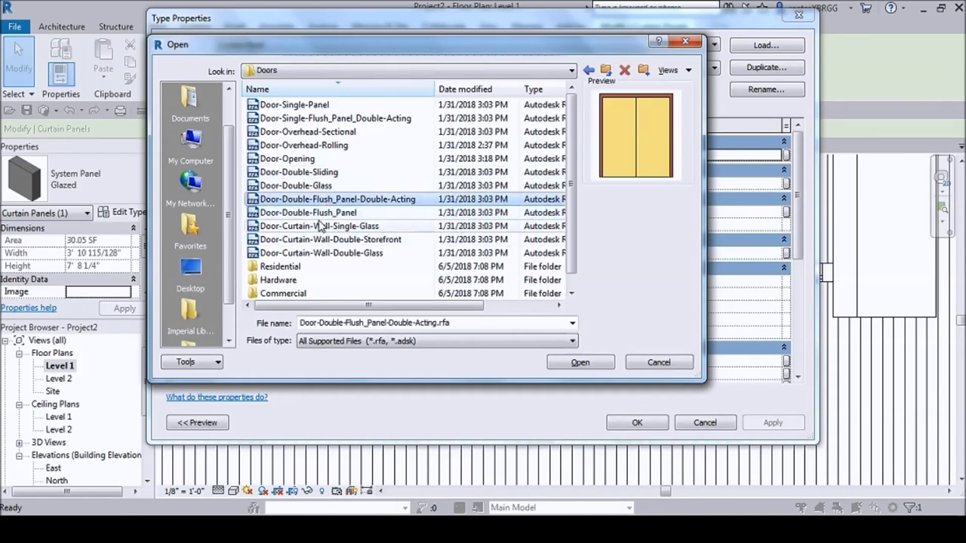
click(323, 227)
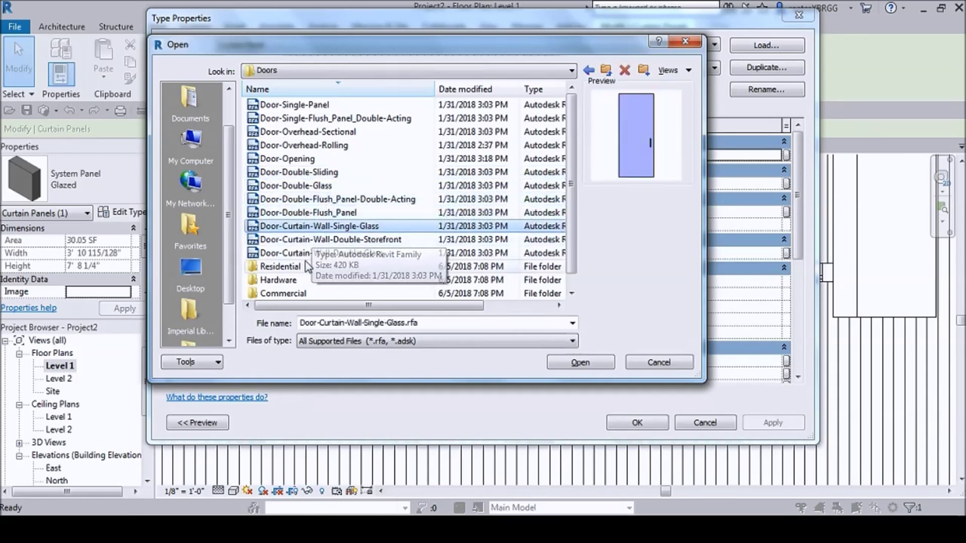
click(315, 240)
click(316, 254)
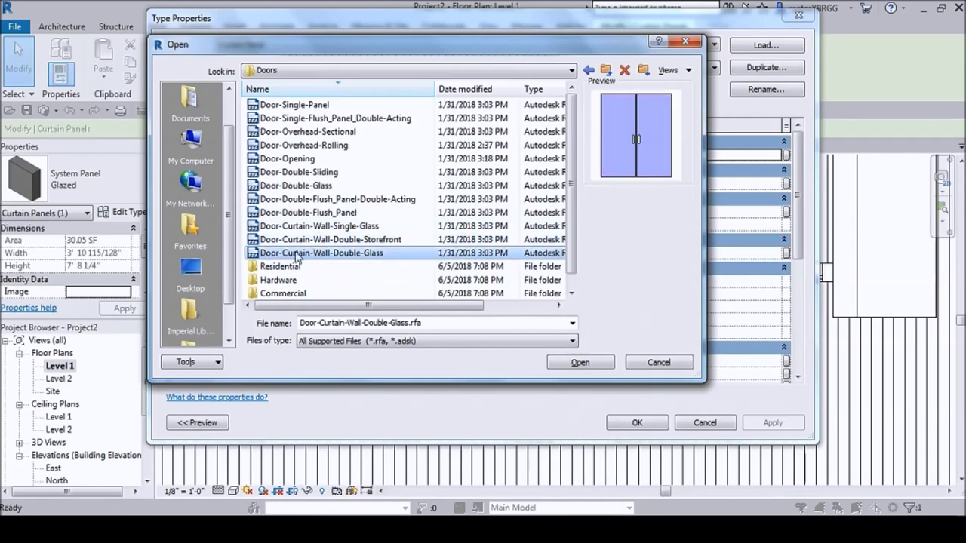
click(323, 227)
click(578, 362)
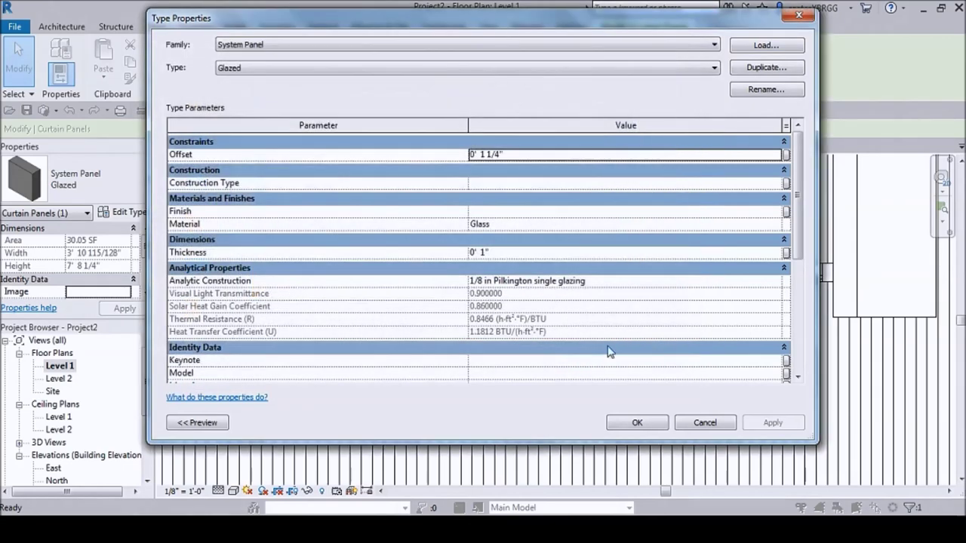
click(638, 423)
scroll(459, 287, down, 3)
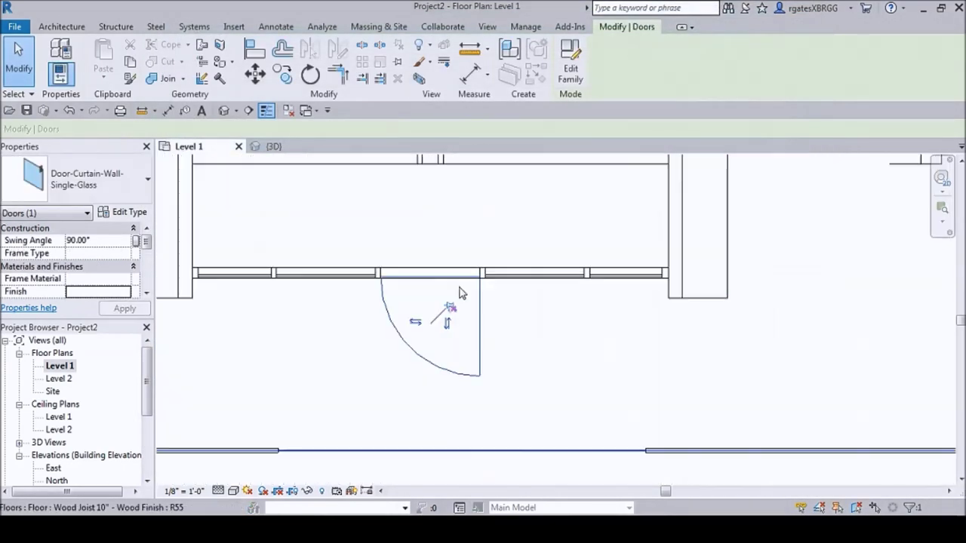
scroll(468, 362, down, 4)
click(390, 433)
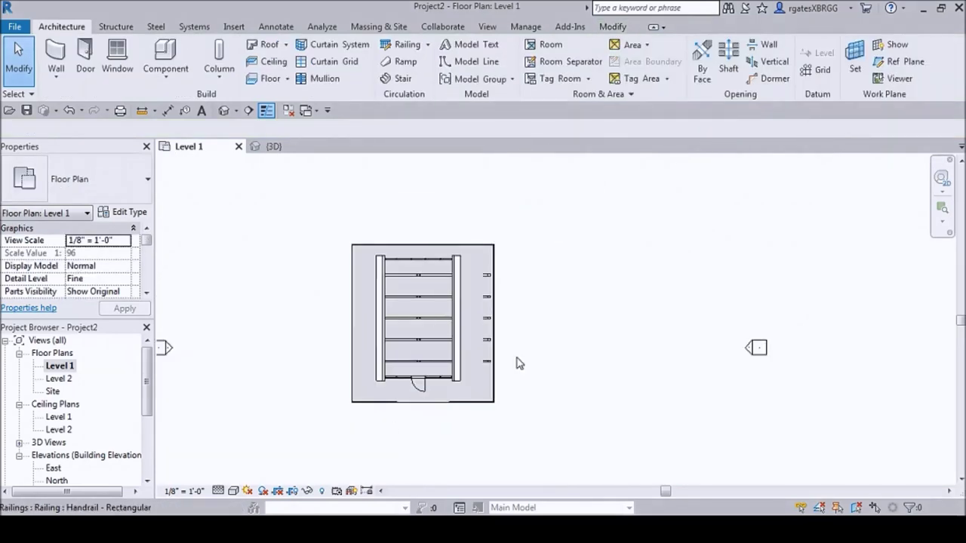
Step: Start an in-place model at the rear storefront wall with the Generic Models category and the name Generic Models 1
scroll(528, 351, up, 2)
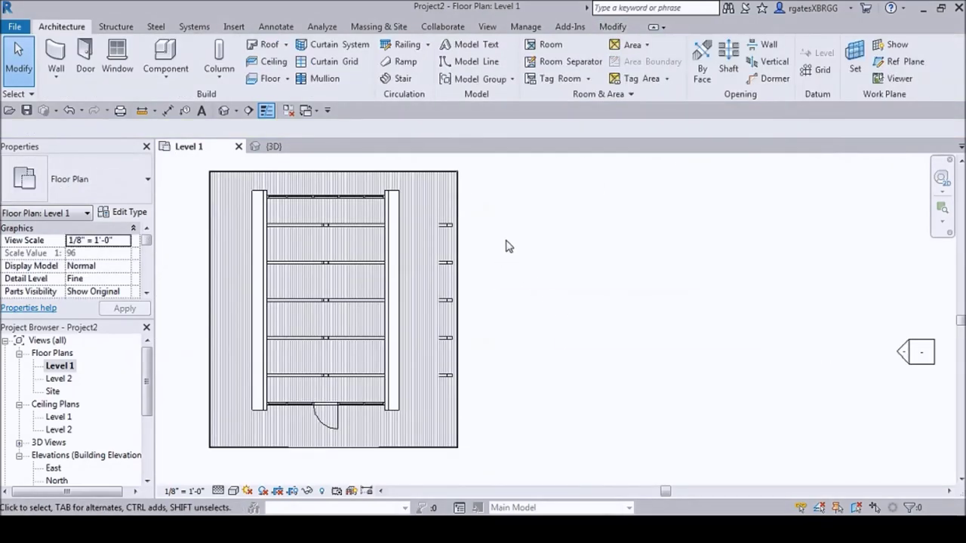
scroll(283, 190, up, 5)
scroll(446, 216, down, 4)
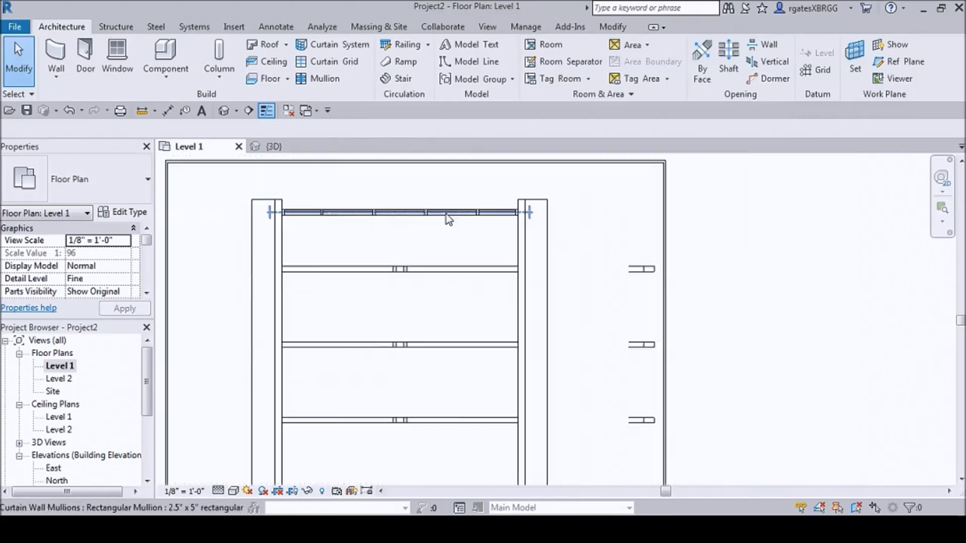
scroll(403, 204, up, 4)
scroll(453, 208, down, 2)
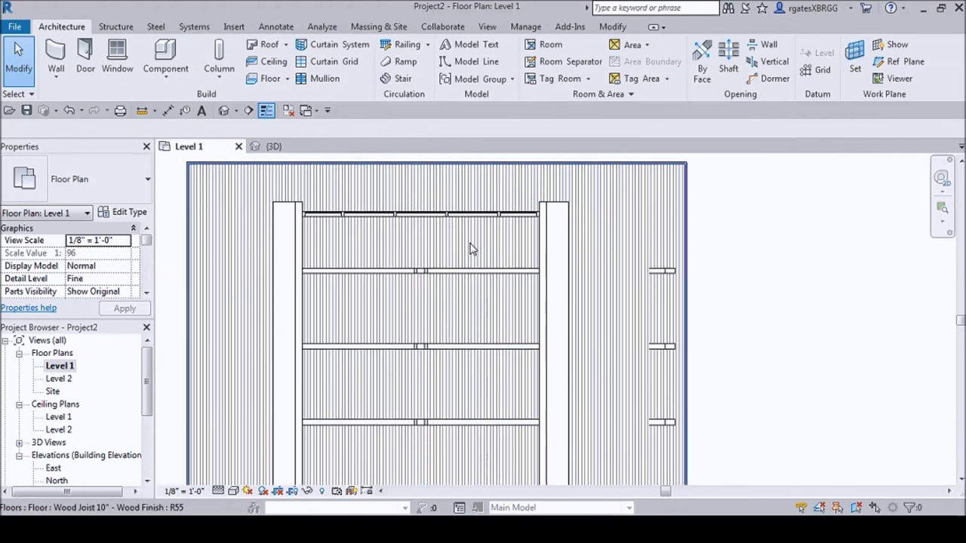
scroll(437, 214, down, 3)
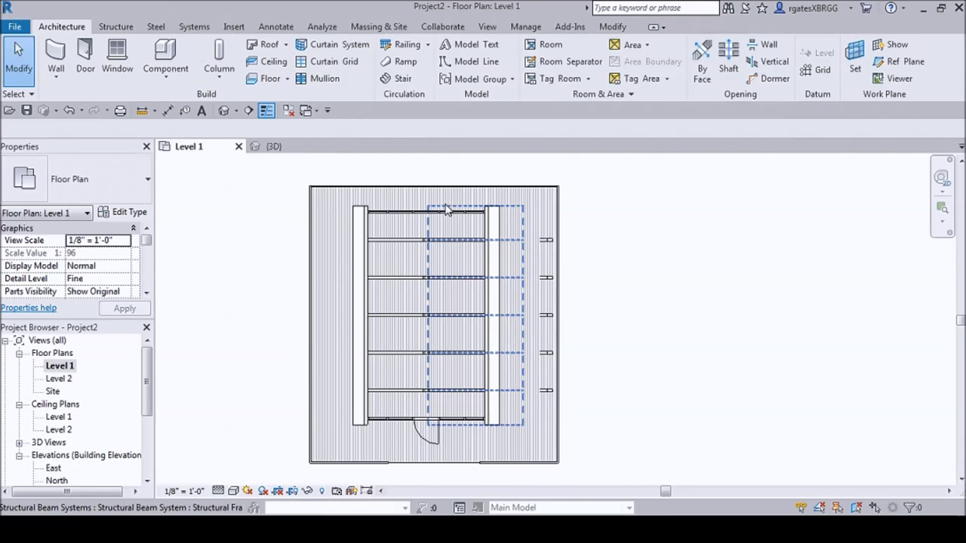
scroll(441, 211, up, 4)
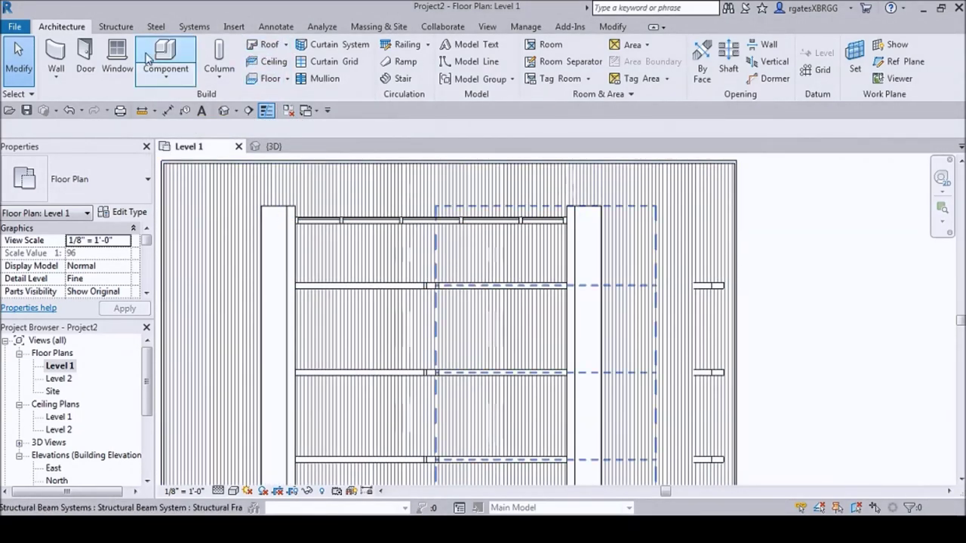
click(169, 81)
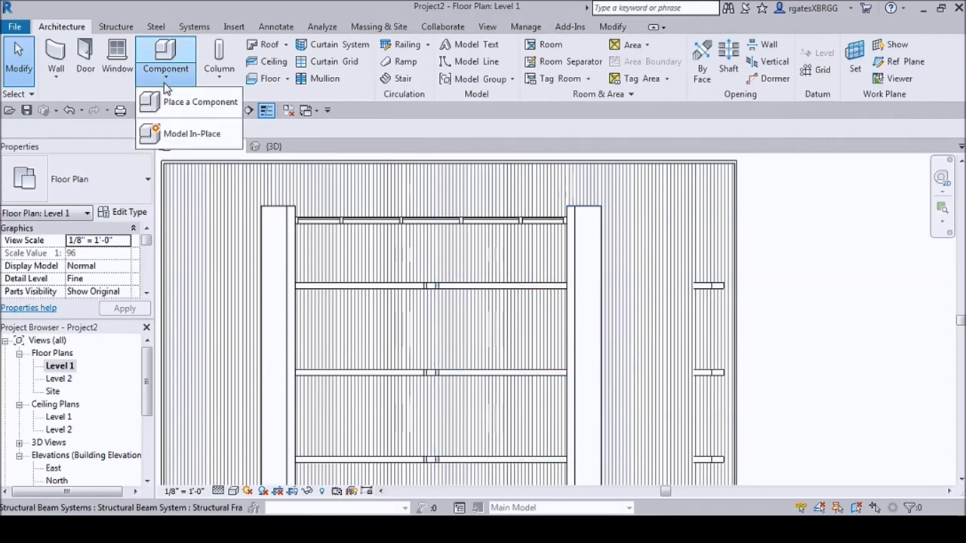
click(188, 137)
drag(578, 174, 564, 209)
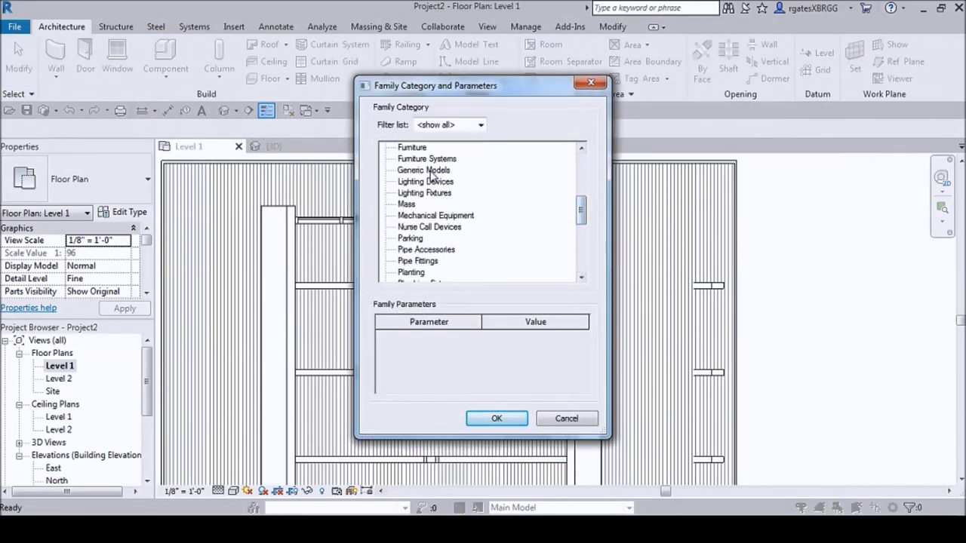
click(485, 417)
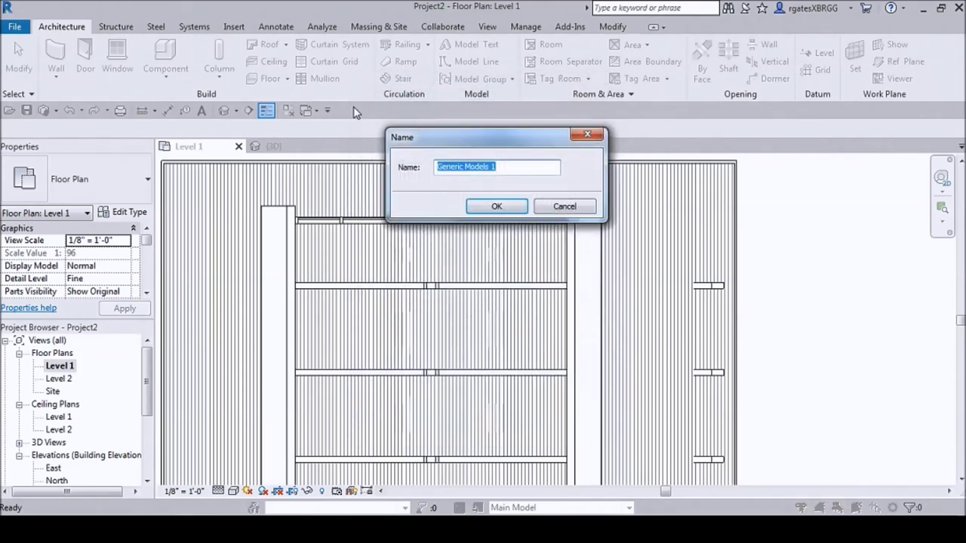
click(496, 206)
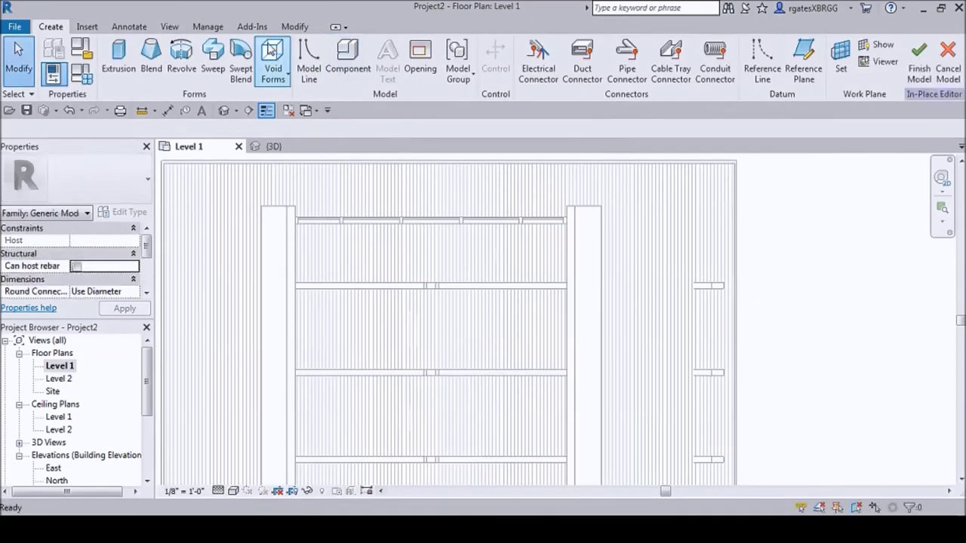
Step: Sketch a rectangular extrusion profile 4'-0" wide across the rear storefront wall, spanning its middle panel
click(115, 52)
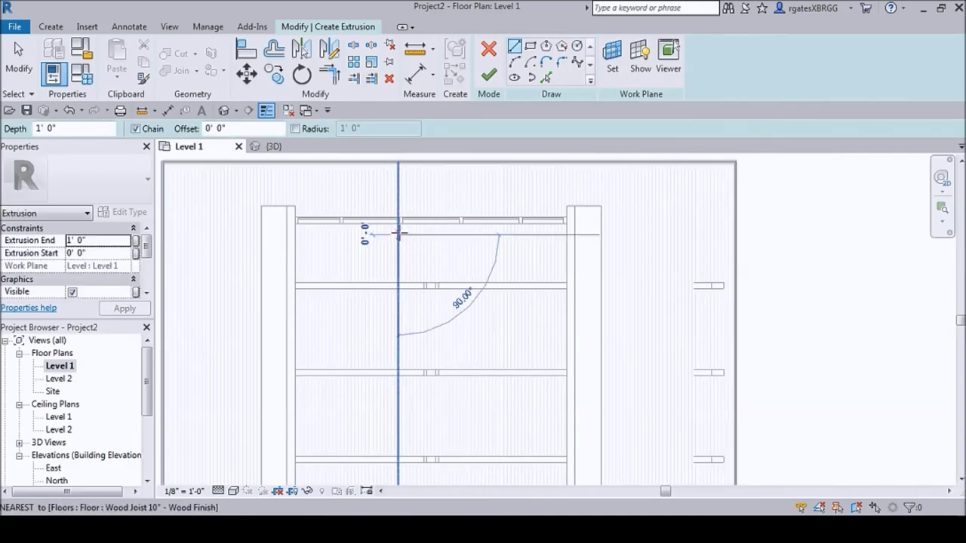
key(Escape)
key(Escape)
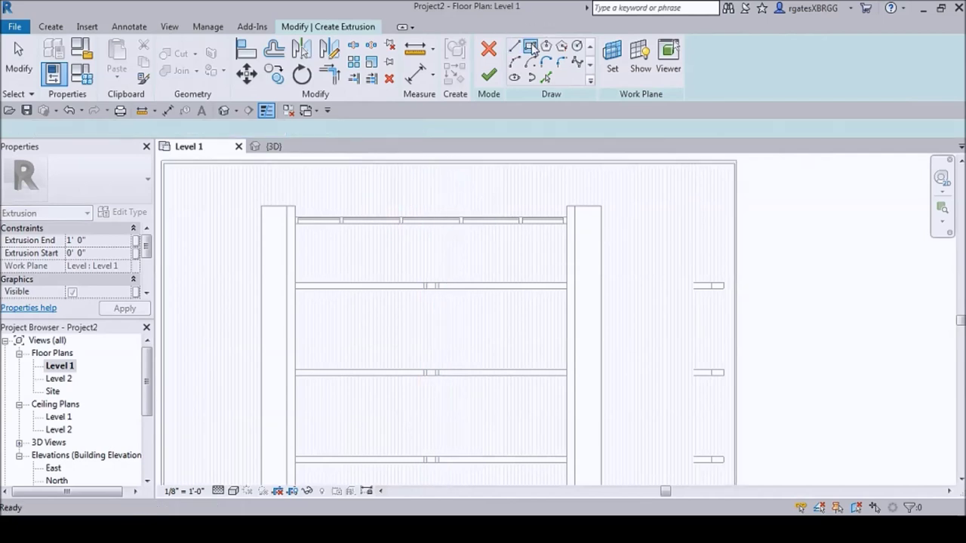
click(531, 47)
click(403, 233)
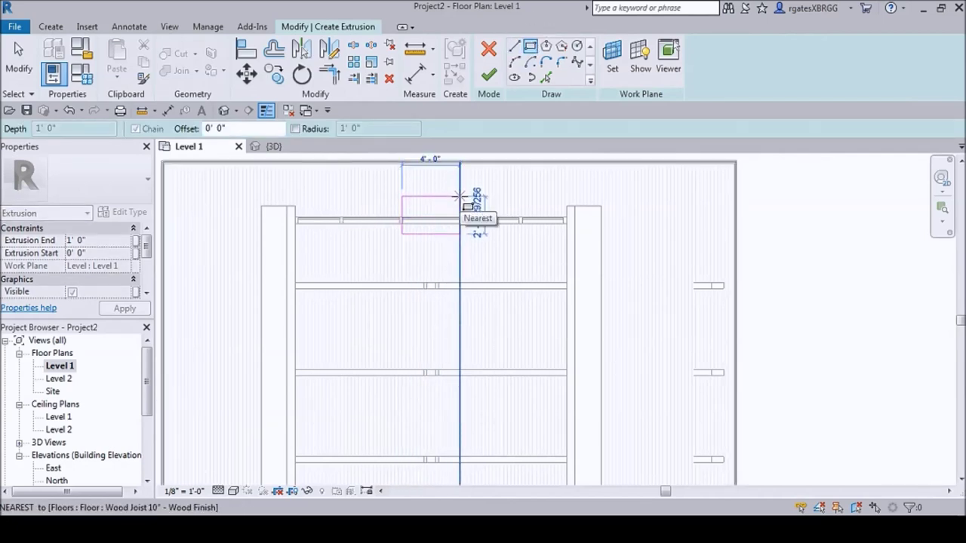
click(460, 196)
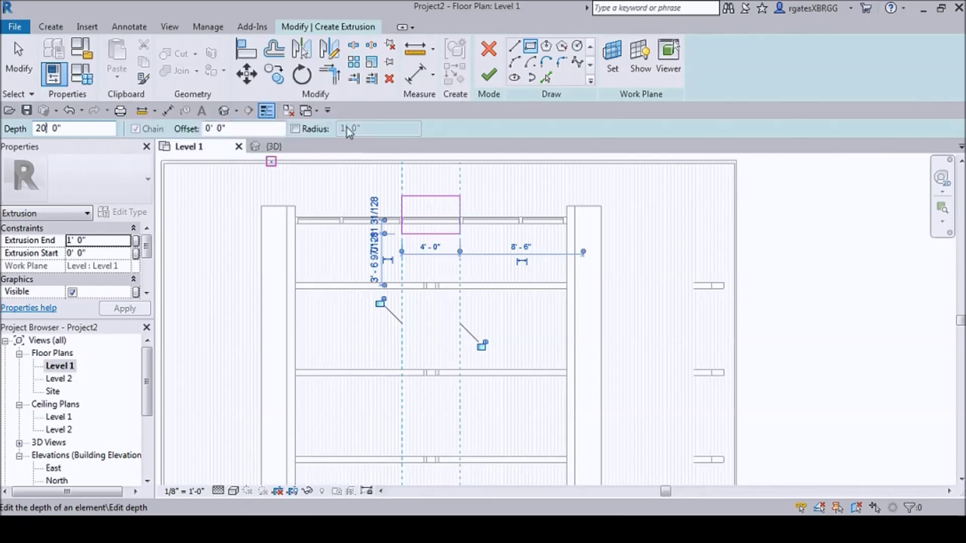
Step: Complete the rectangular extrusion with a depth of 20'-0" and finish the in-place model
click(489, 75)
scroll(483, 317, down, 2)
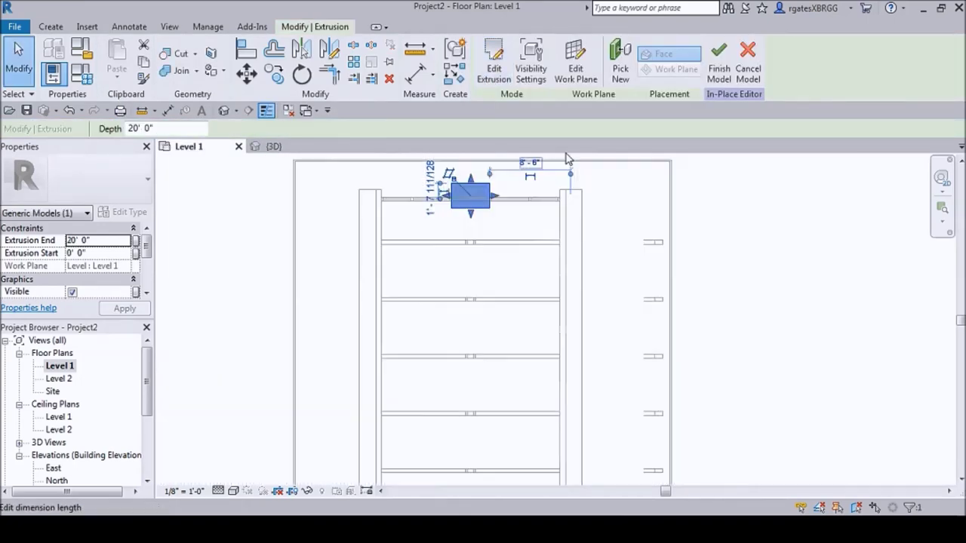
click(718, 59)
key(Escape)
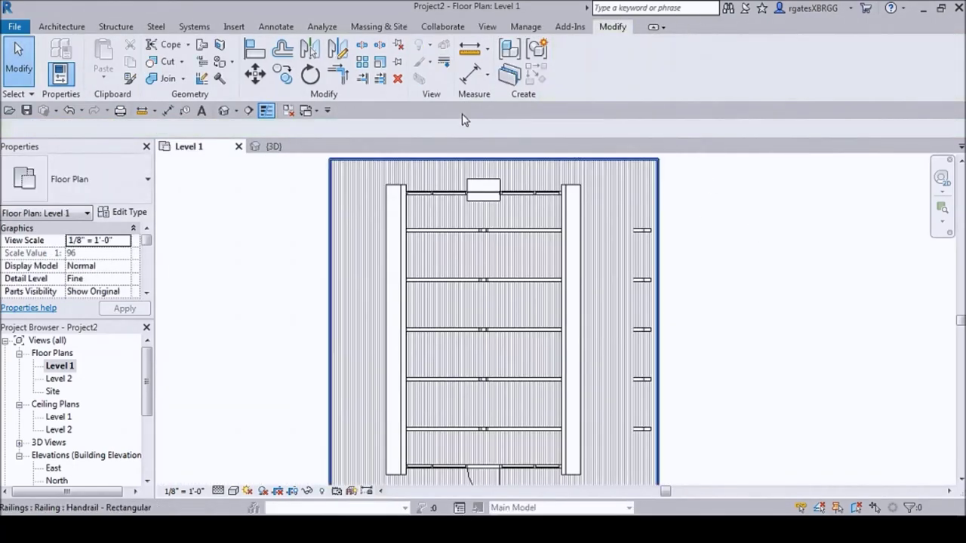
Step: In the 3D view, stretch the top of the rear extrusion upward so it rises well above the roof ridge
click(266, 148)
scroll(480, 279, down, 5)
middle_drag(536, 283, 317, 256)
scroll(559, 286, up, 4)
click(574, 266)
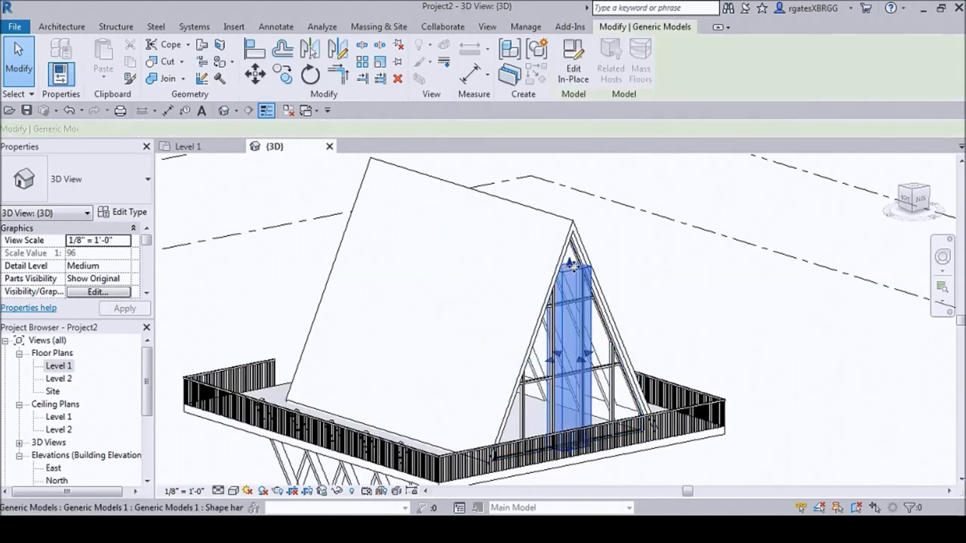
drag(571, 268, 572, 160)
click(672, 263)
Step: Examine the A-frame house with its chimney, deck and V-shaped supports in 3D, including straight from the front
scroll(673, 263, down, 5)
shift+middle_drag(416, 254, 649, 260)
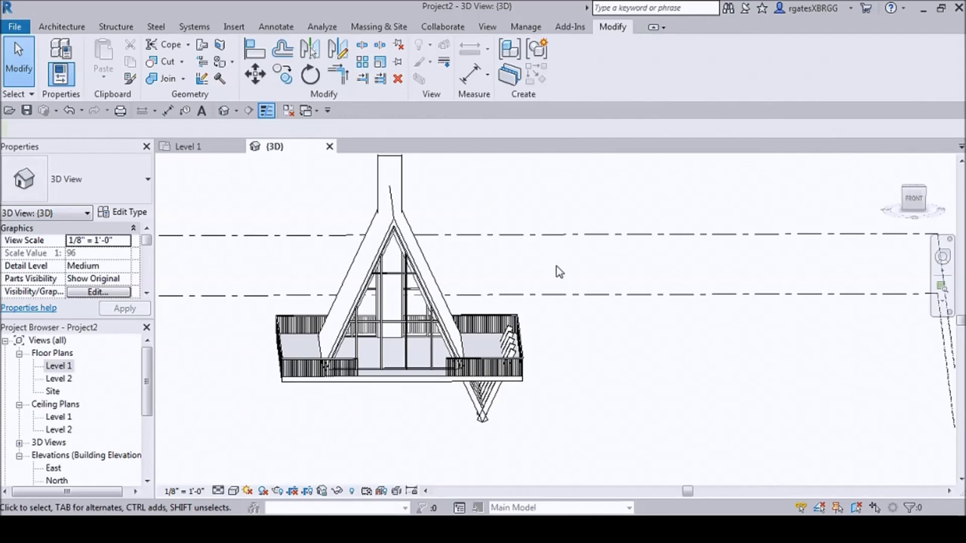
scroll(509, 285, down, 2)
scroll(510, 285, up, 4)
scroll(538, 259, down, 3)
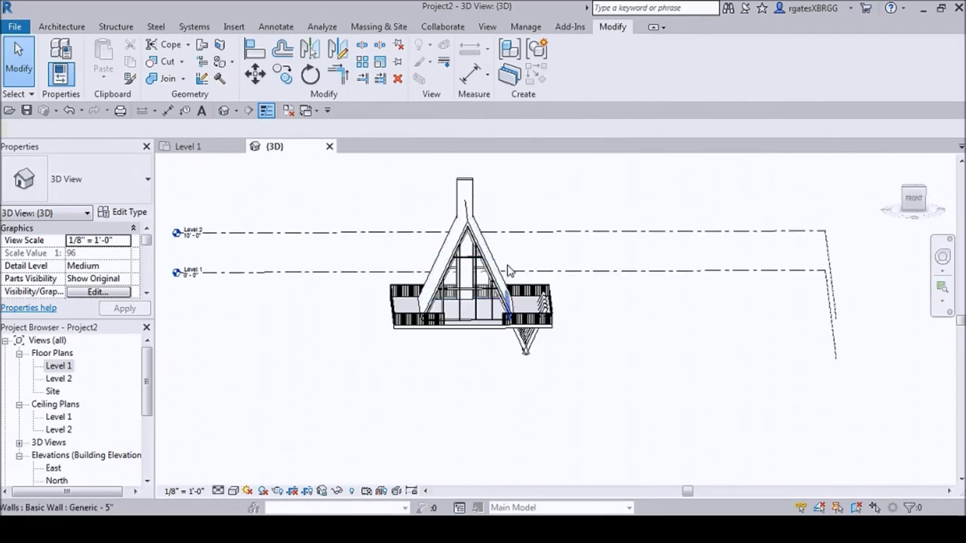
shift+middle_drag(603, 313, 868, 200)
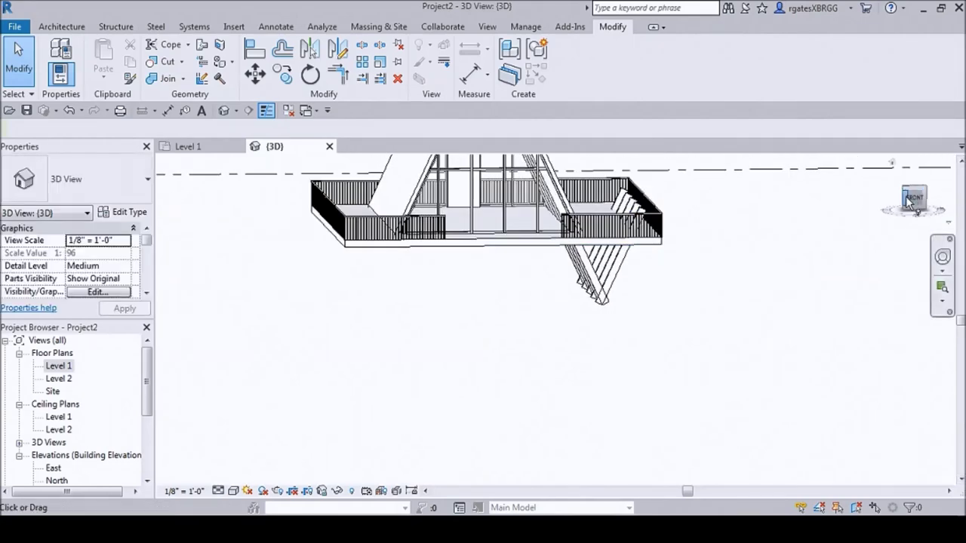
click(912, 198)
scroll(562, 348, up, 5)
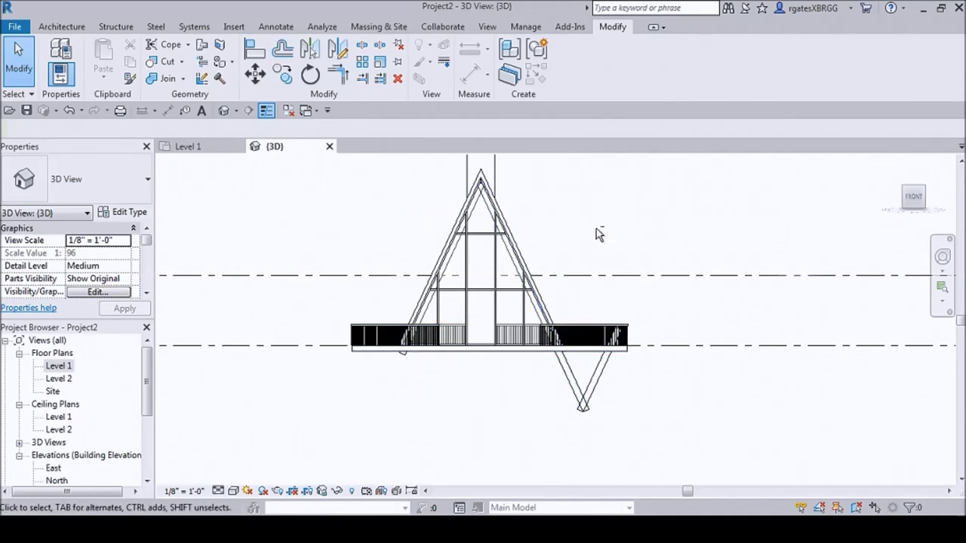
shift+middle_drag(597, 229, 584, 272)
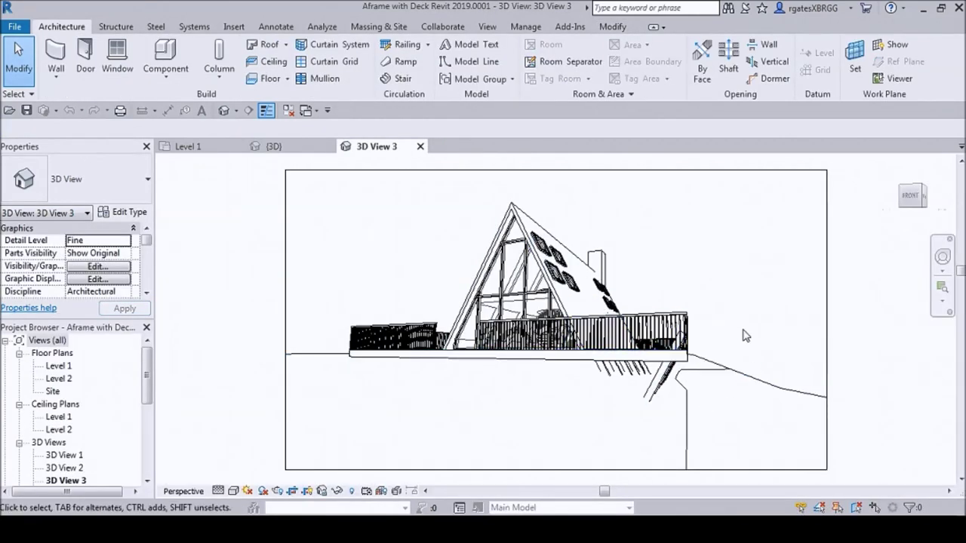
Step: In 3D View 3 of the Aframe with Deck project, highlight the topography surface around the supports and clear the selection
click(728, 372)
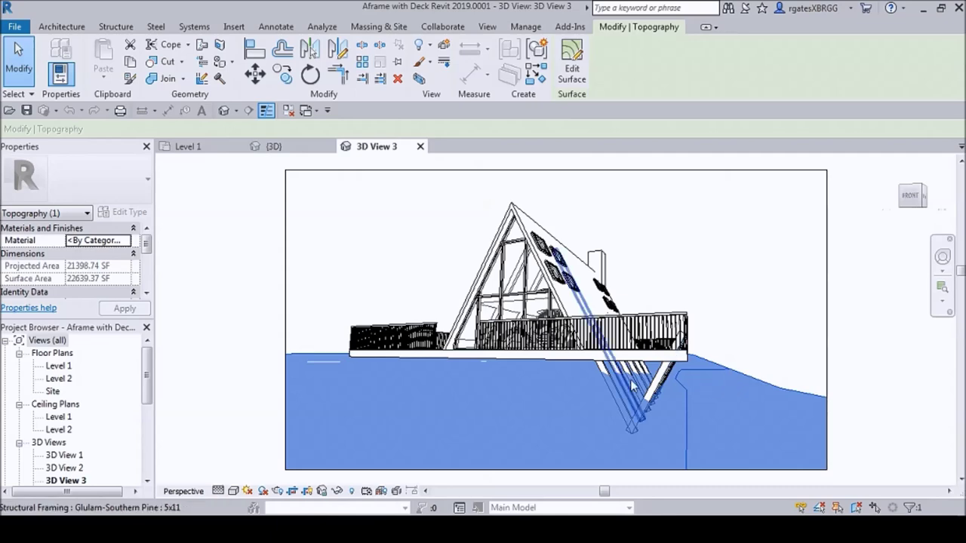
click(394, 228)
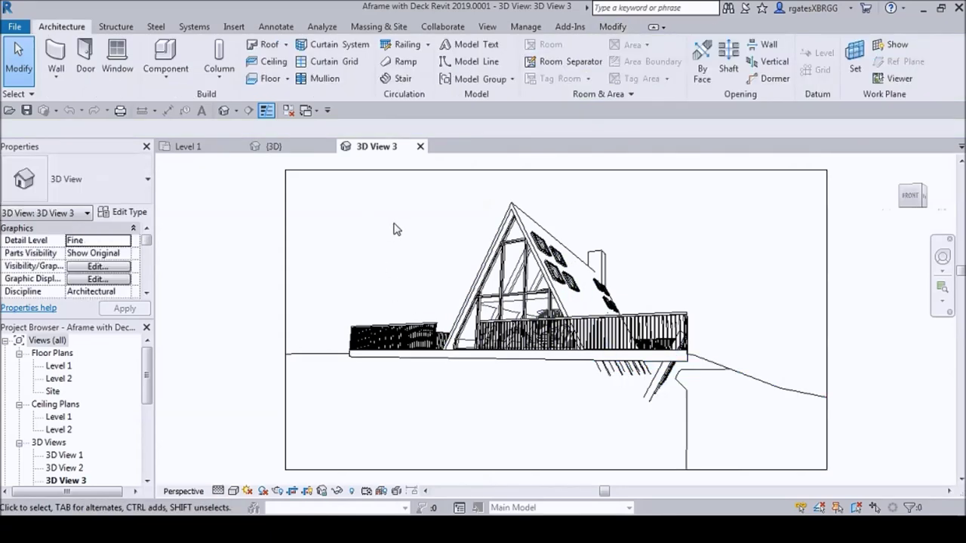
Step: Open the South elevation of the Aframe with Deck project and dismiss the Windows notification
click(727, 369)
click(709, 250)
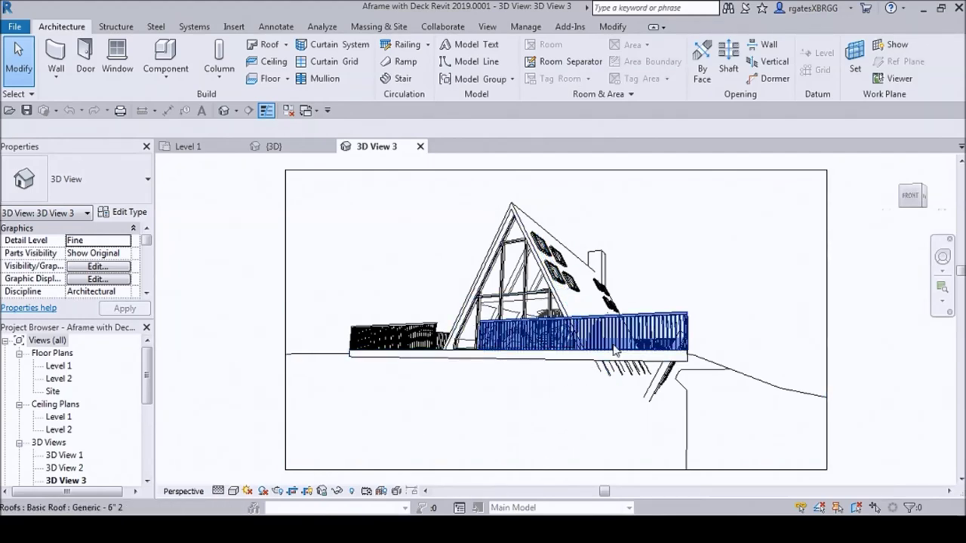
drag(147, 377, 141, 447)
click(56, 366)
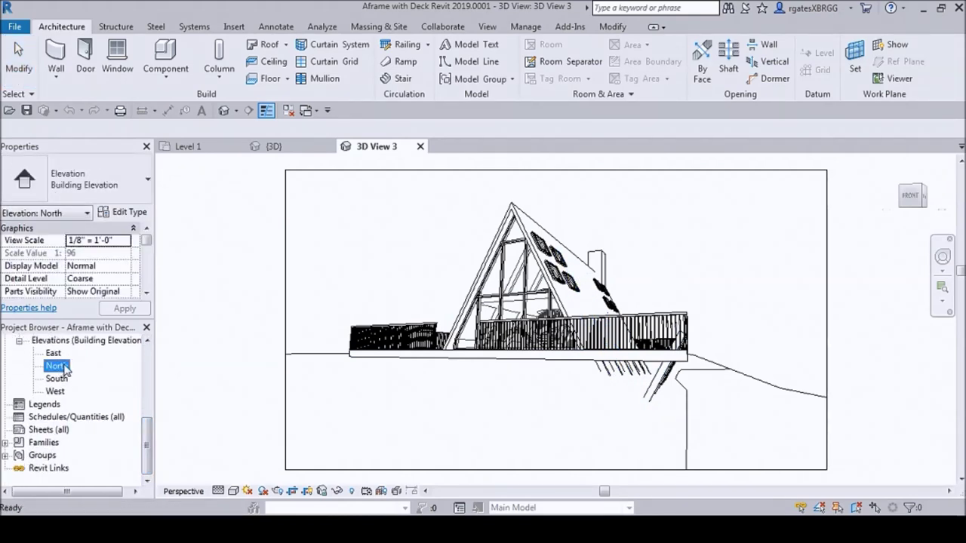
double_click(57, 379)
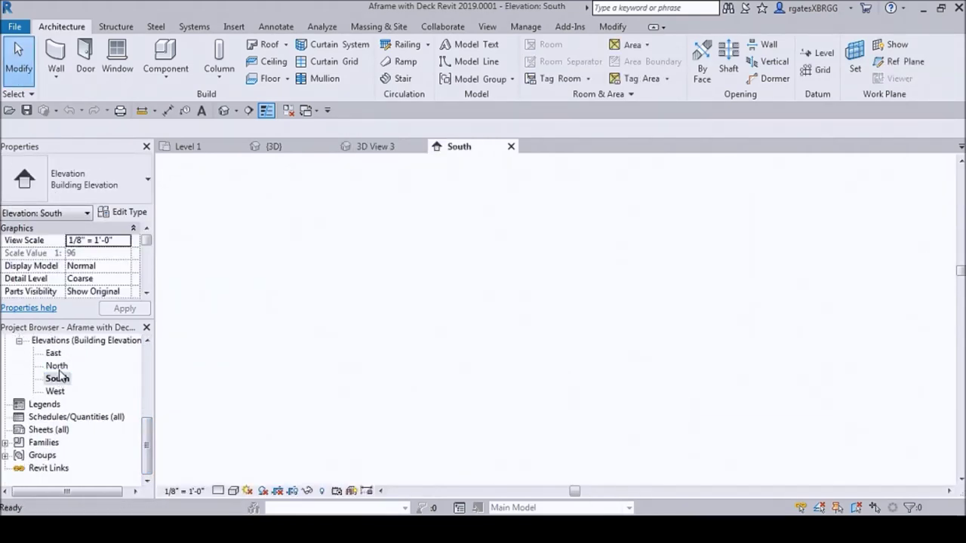
scroll(461, 410, up, 2)
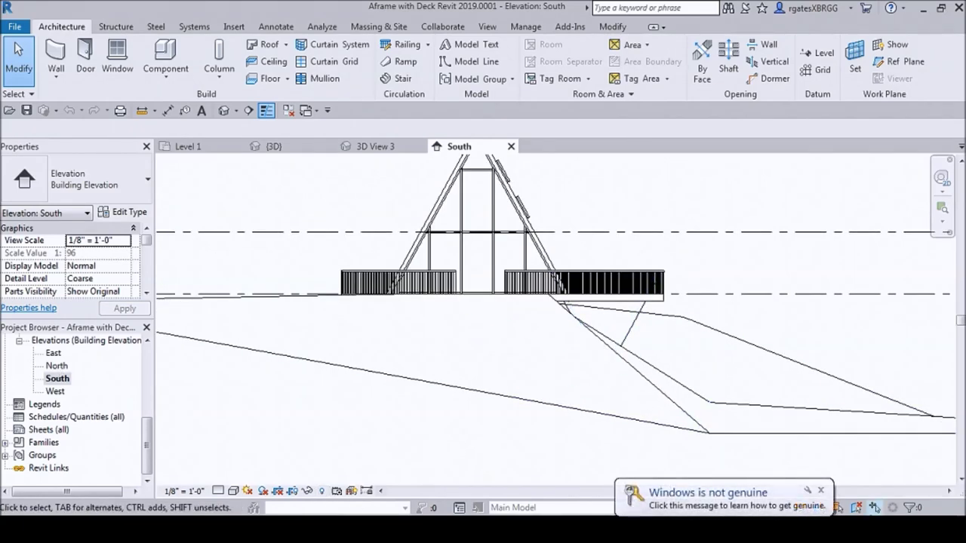
click(821, 490)
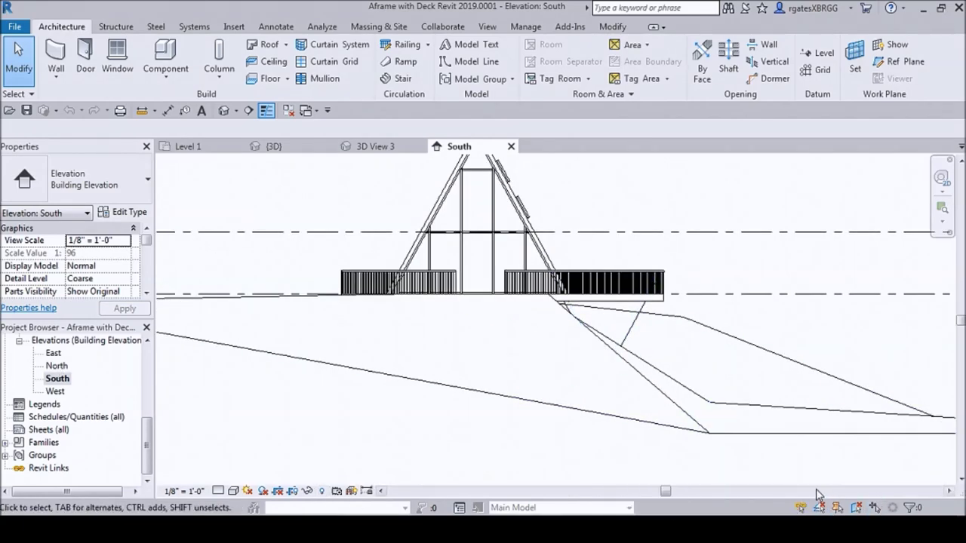
Step: Set the South elevation's detail level to Fine and examine the angled supports under the deck against the sloping ground
click(218, 492)
click(230, 479)
click(233, 492)
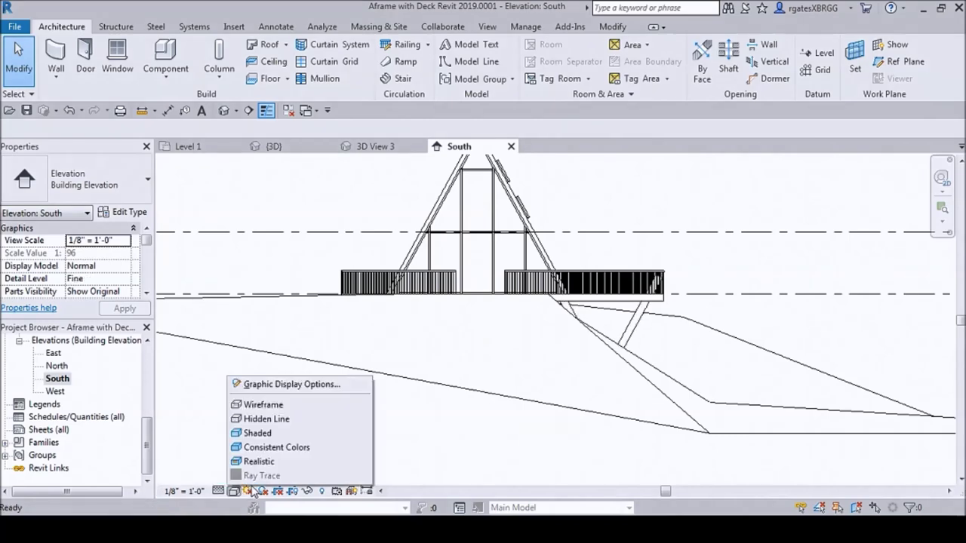
click(722, 263)
scroll(589, 304, up, 2)
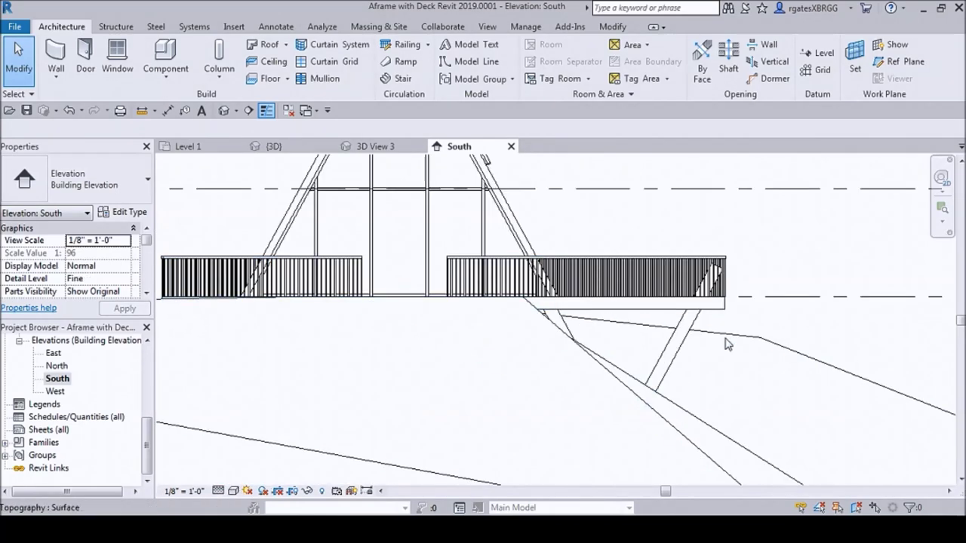
scroll(543, 325, down, 3)
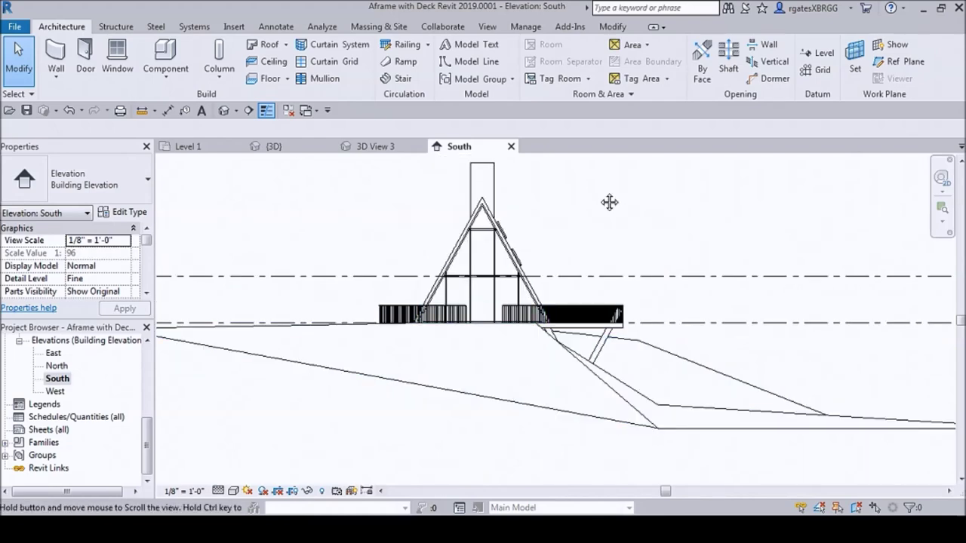
Step: Return to the Project2 model, viewing its Level 1 floor plan and the default 3D view
click(200, 150)
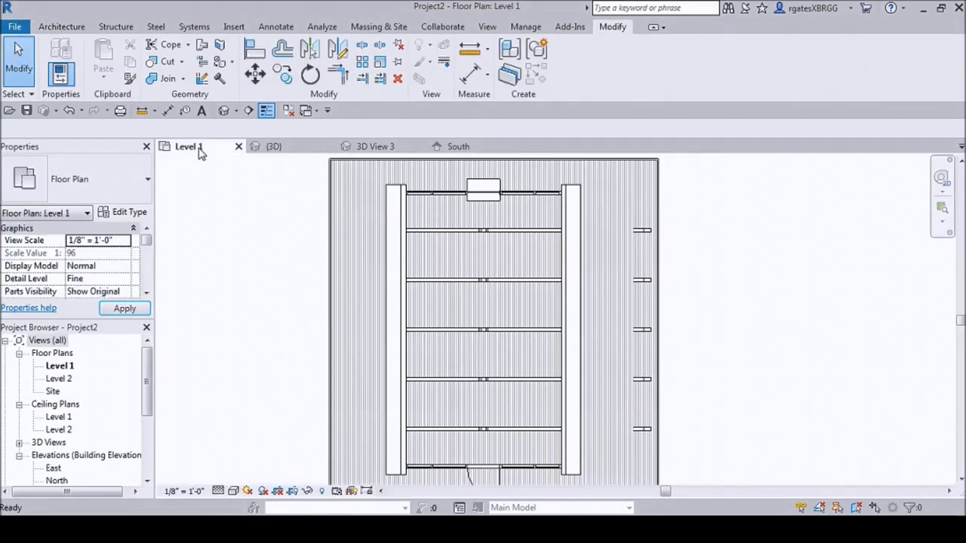
click(257, 146)
scroll(709, 421, down, 3)
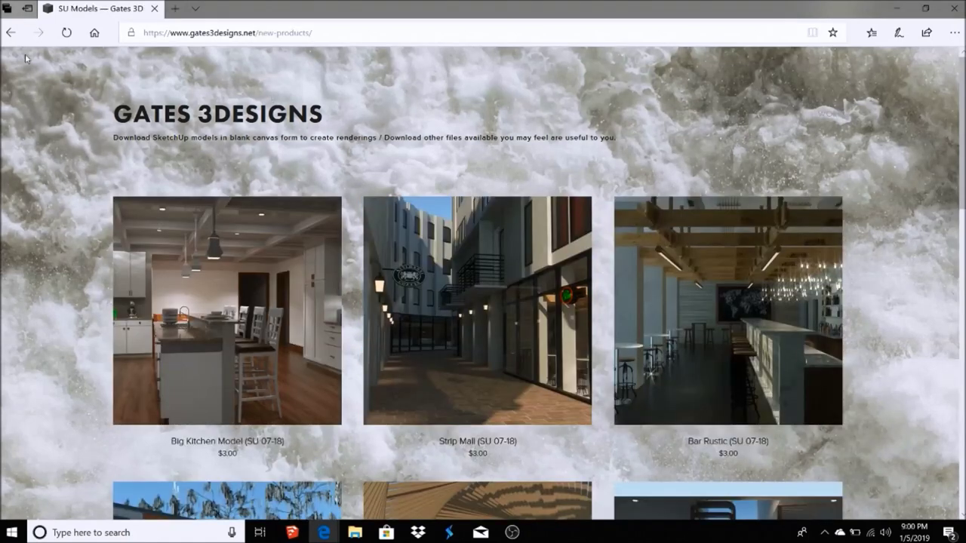
Step: In the web browser, go back from the SU Models page to the Gates 3Designs home page
click(10, 33)
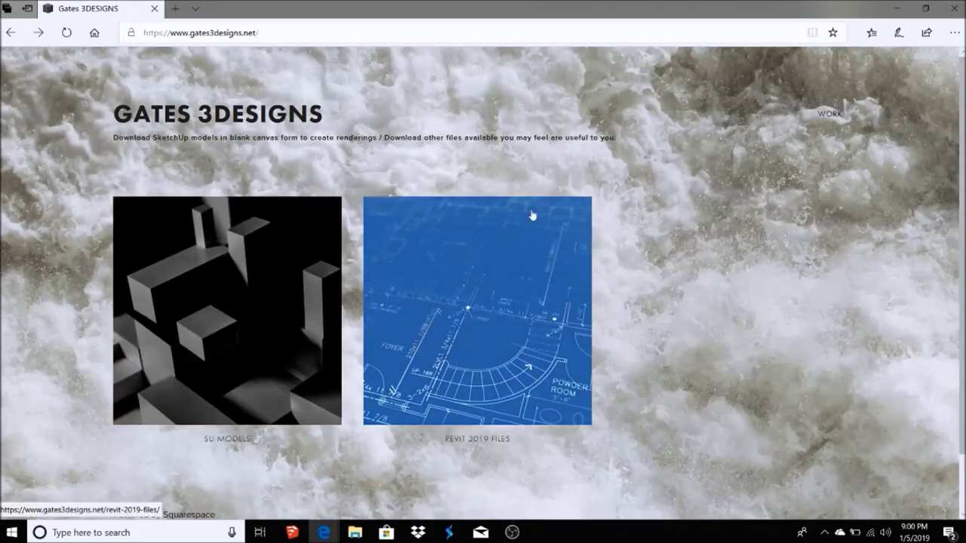